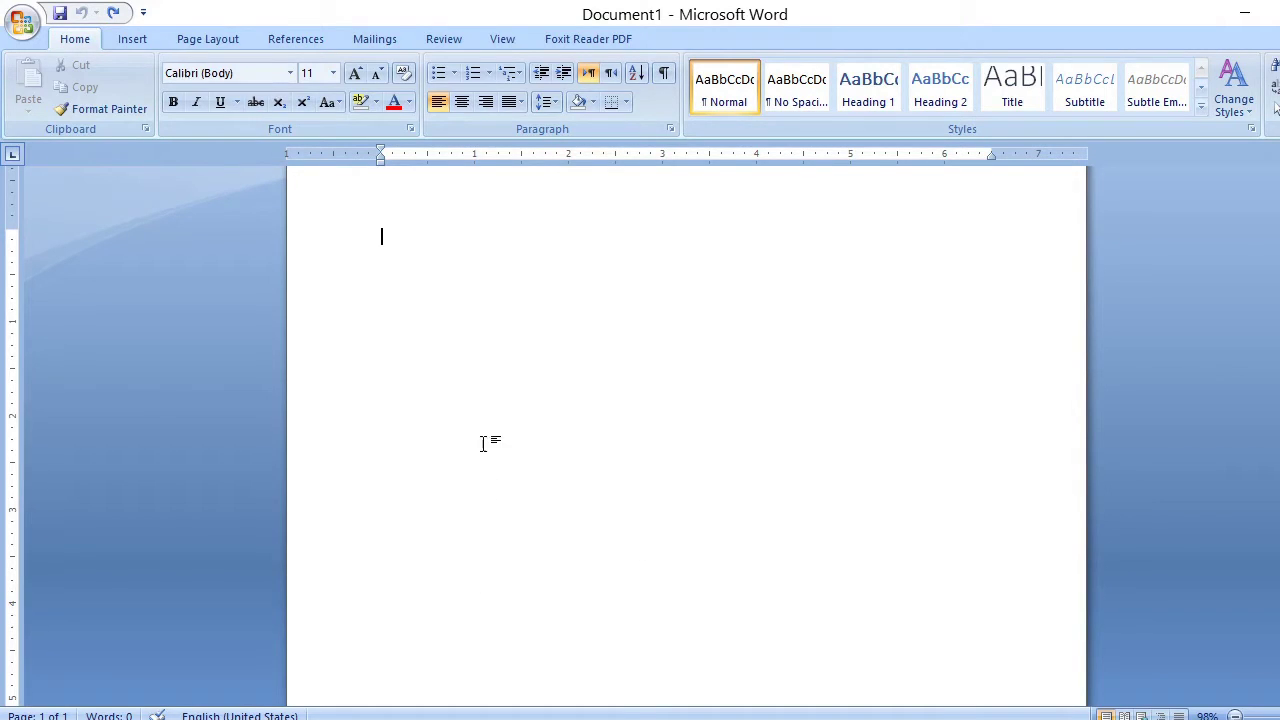
Step: Insert a table with three columns and three rows in the blank document
{"action": "scroll", "coordinate": [466, 408], "scroll_direction": "up", "scroll_amount": 1}
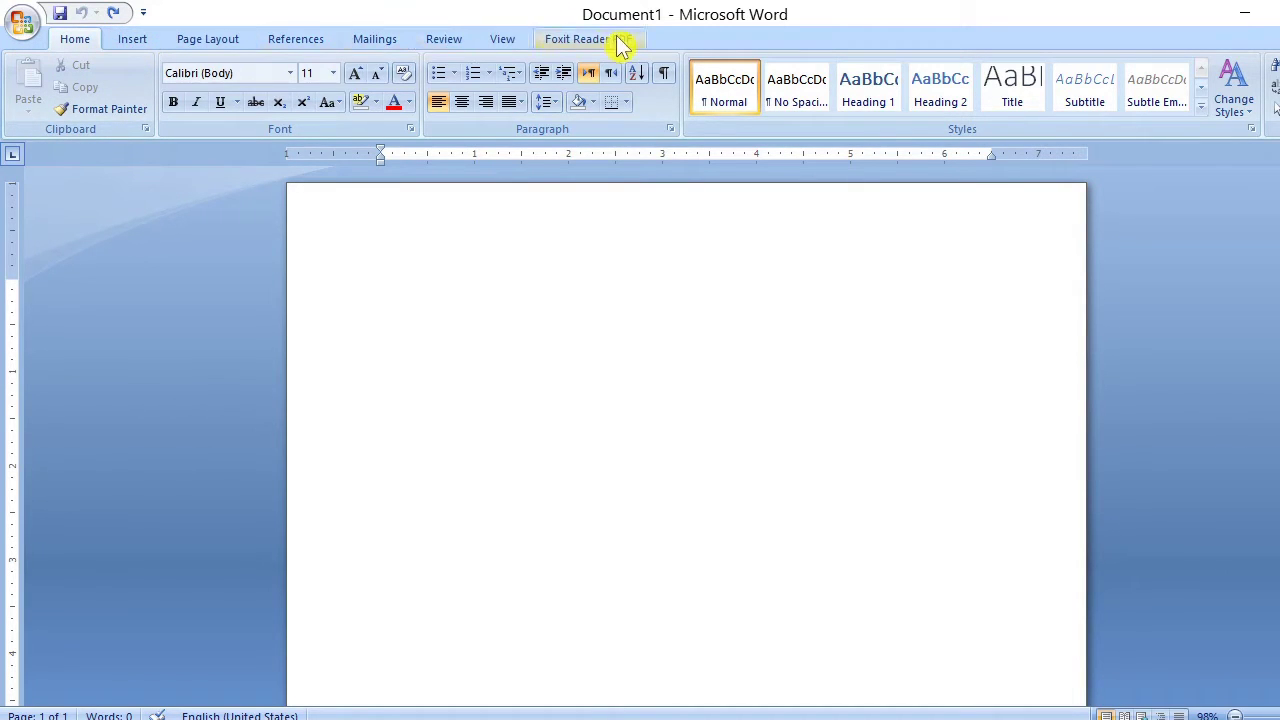
{"action": "left_click", "coordinate": [133, 40]}
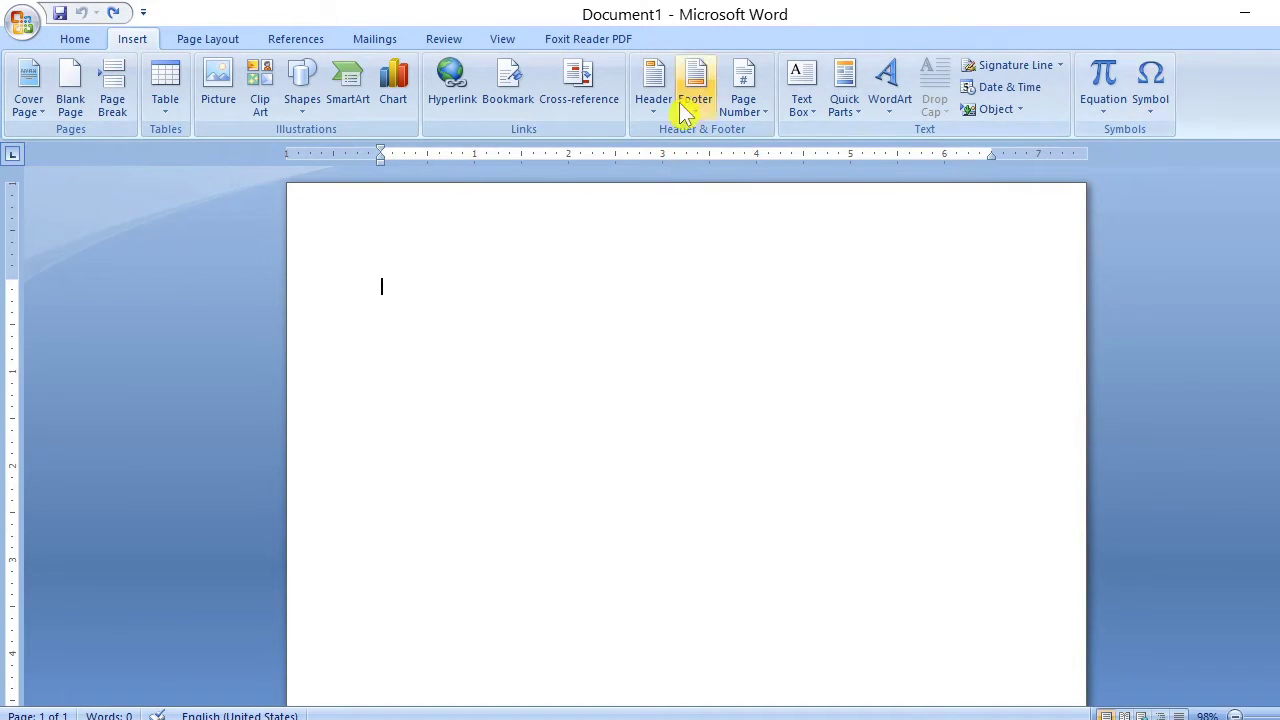
{"action": "left_click", "coordinate": [170, 114]}
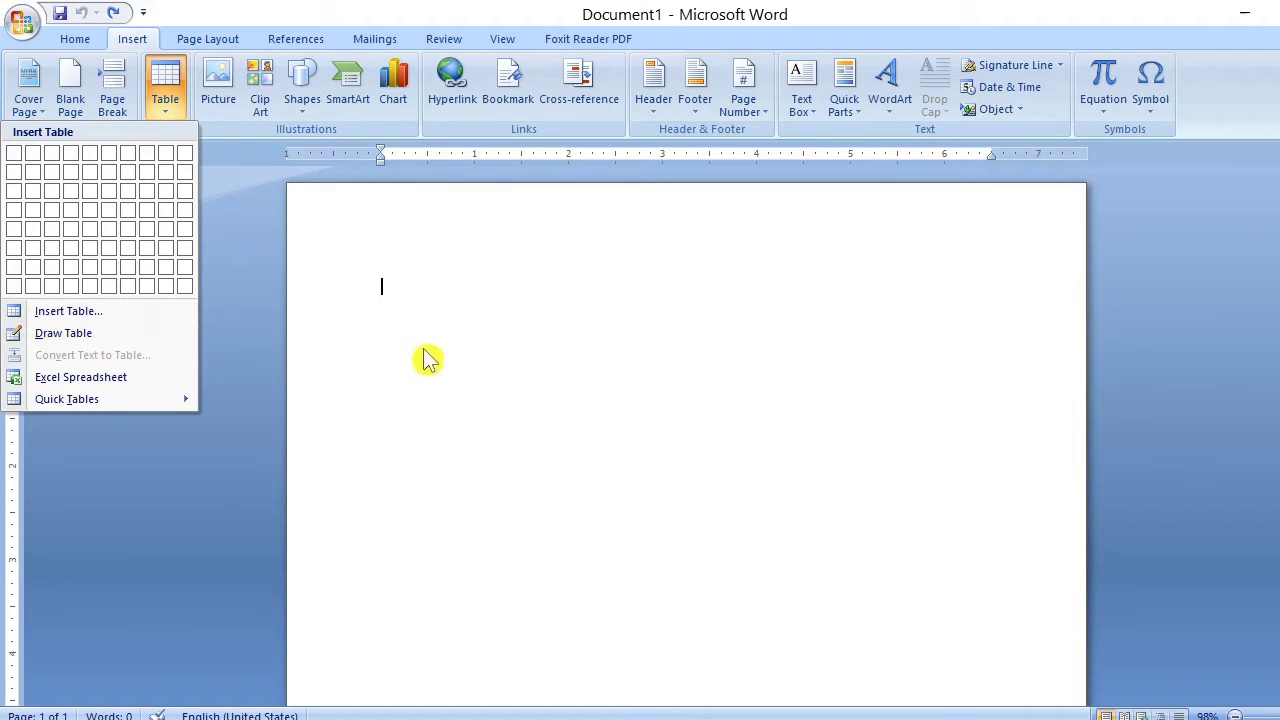
{"action": "left_click", "coordinate": [391, 296]}
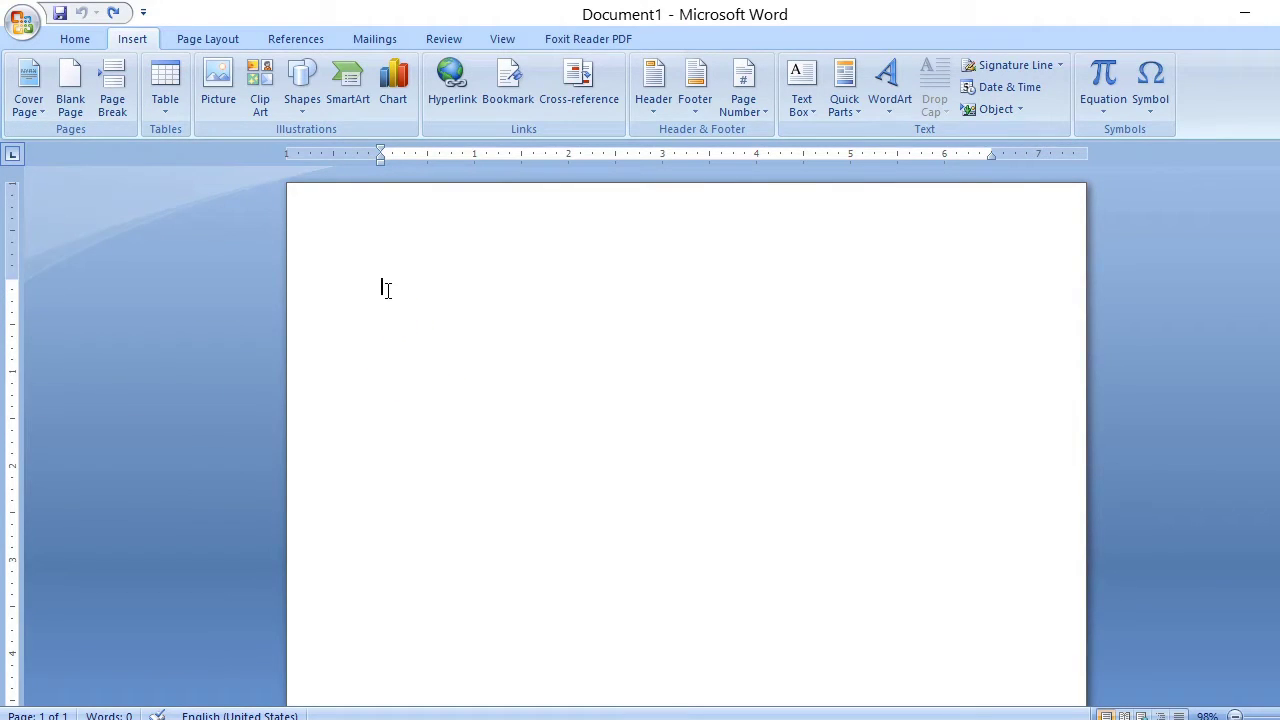
{"action": "left_click", "coordinate": [168, 108]}
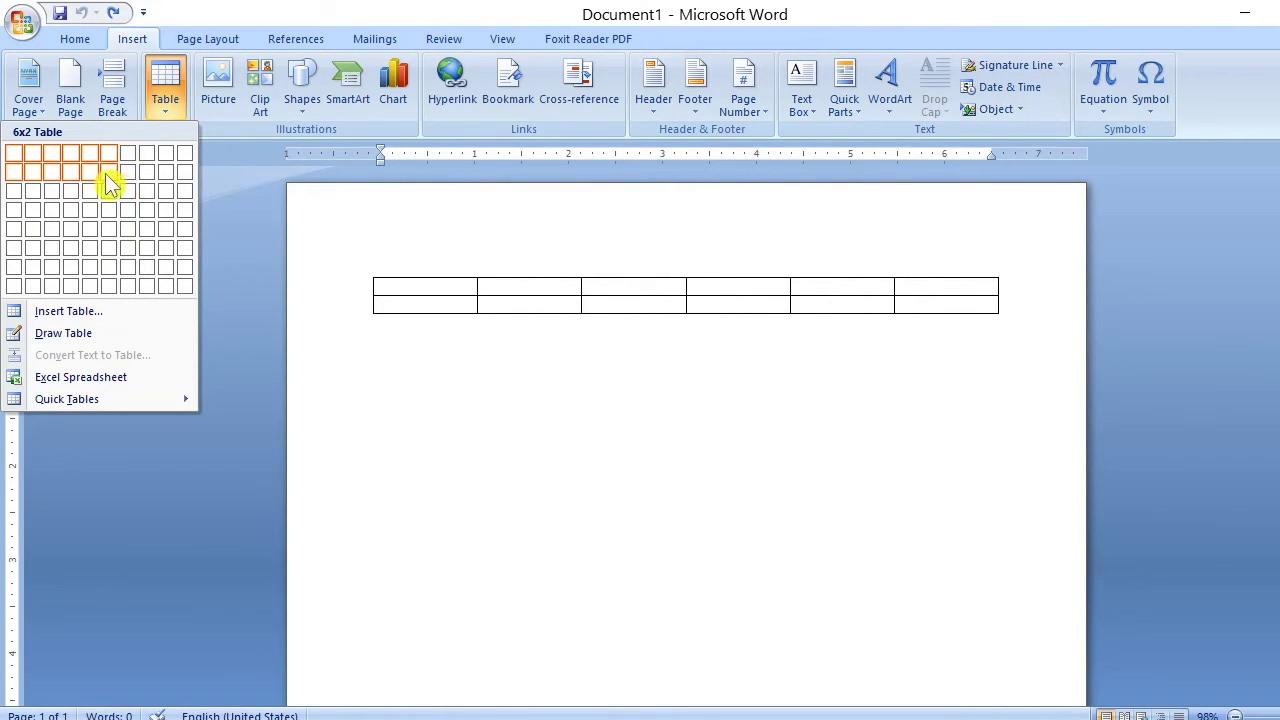
{"action": "left_click", "coordinate": [50, 192]}
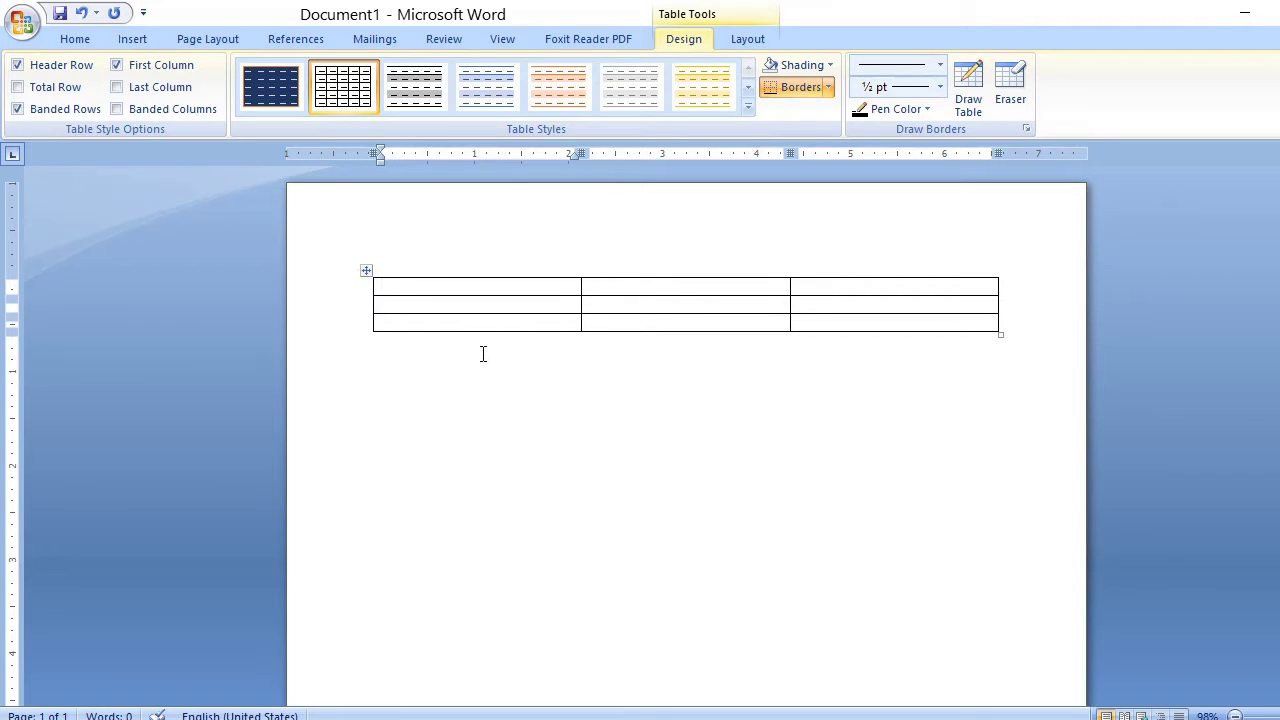
Step: Delete the entire three-by-three table from the page
{"action": "left_click", "coordinate": [367, 271]}
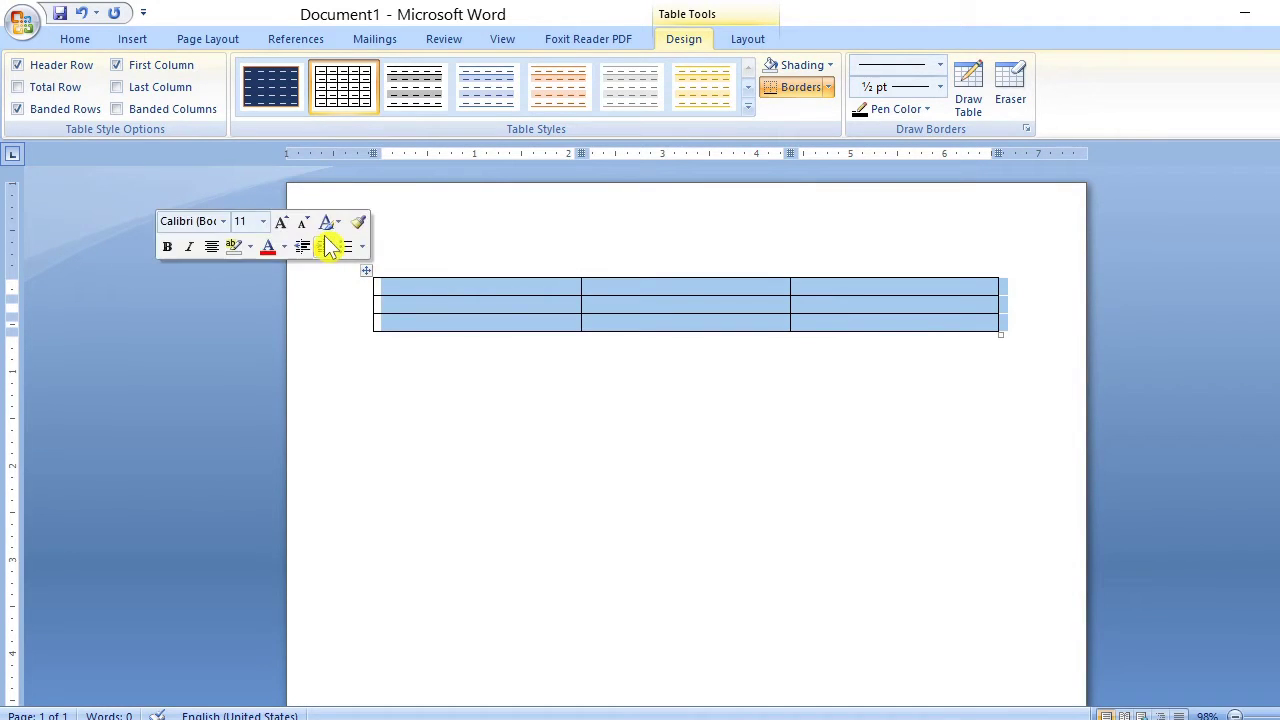
{"action": "key", "text": "BackSpace"}
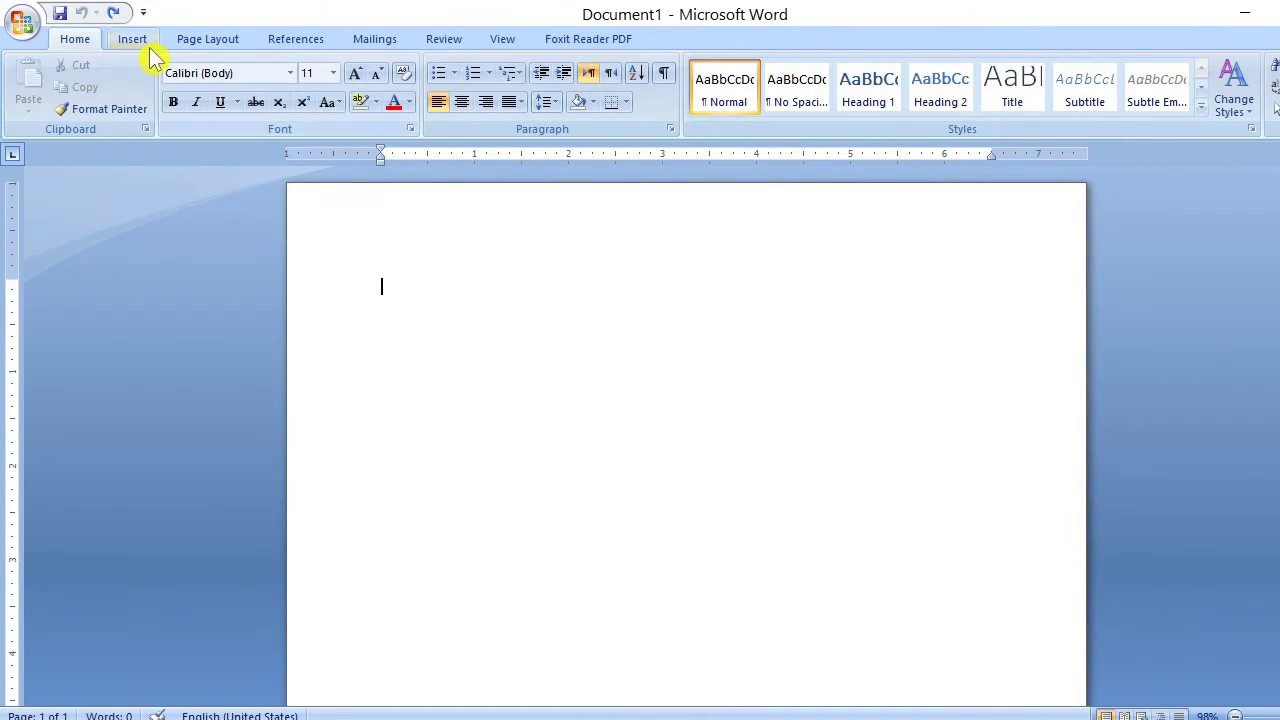
Step: Insert a table with 9 columns and 11 rows by specifying its size in the Insert Table dialog
{"action": "left_click", "coordinate": [136, 41]}
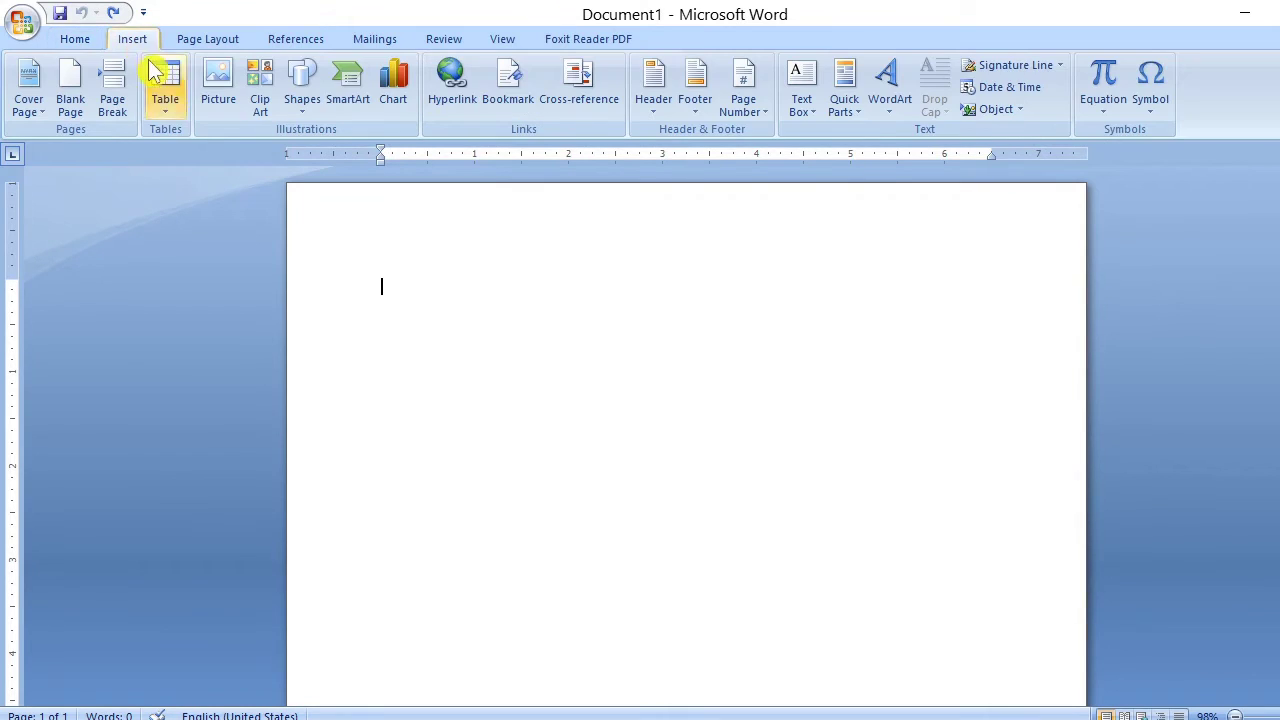
{"action": "left_click", "coordinate": [176, 114]}
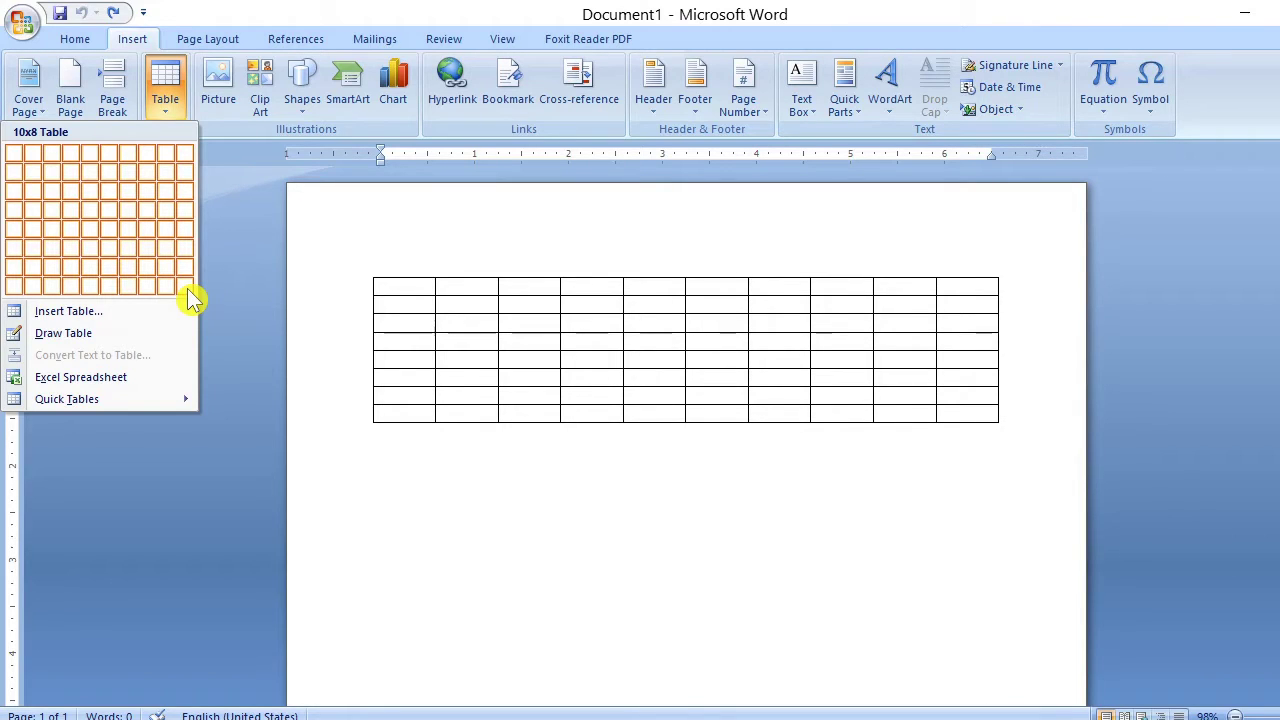
{"action": "left_click", "coordinate": [90, 320]}
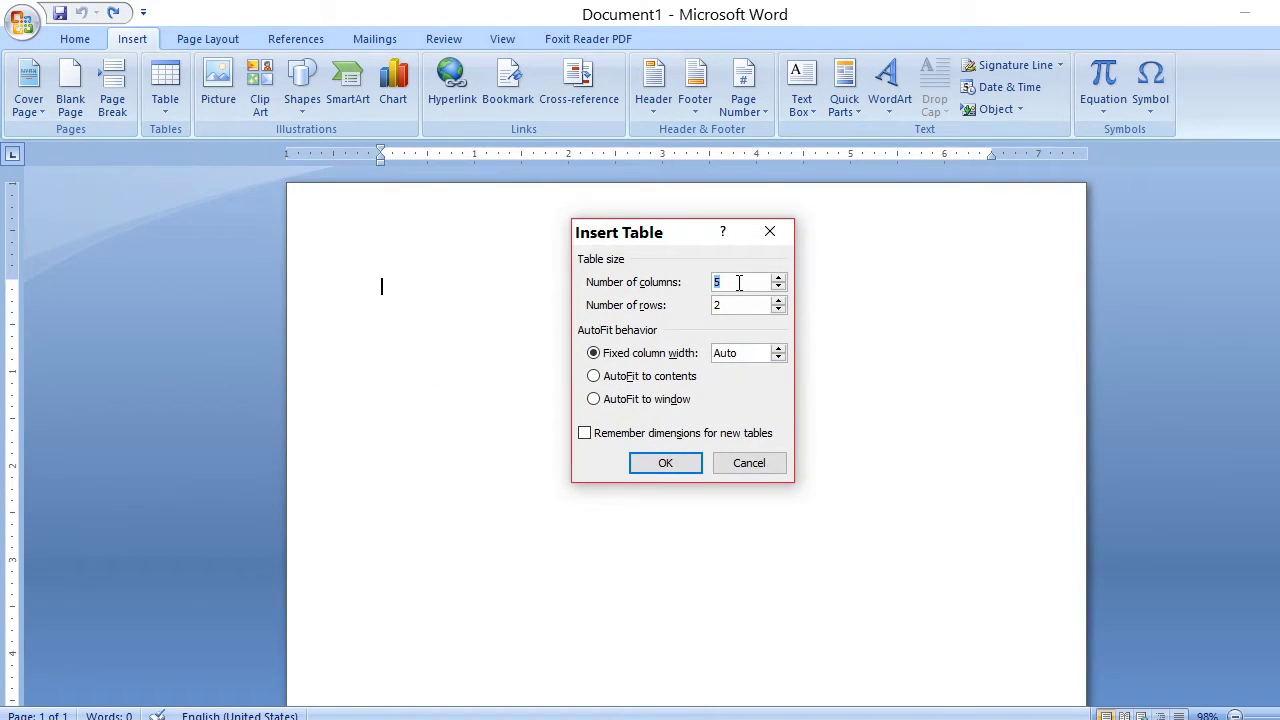
{"action": "key", "text": "BackSpace"}
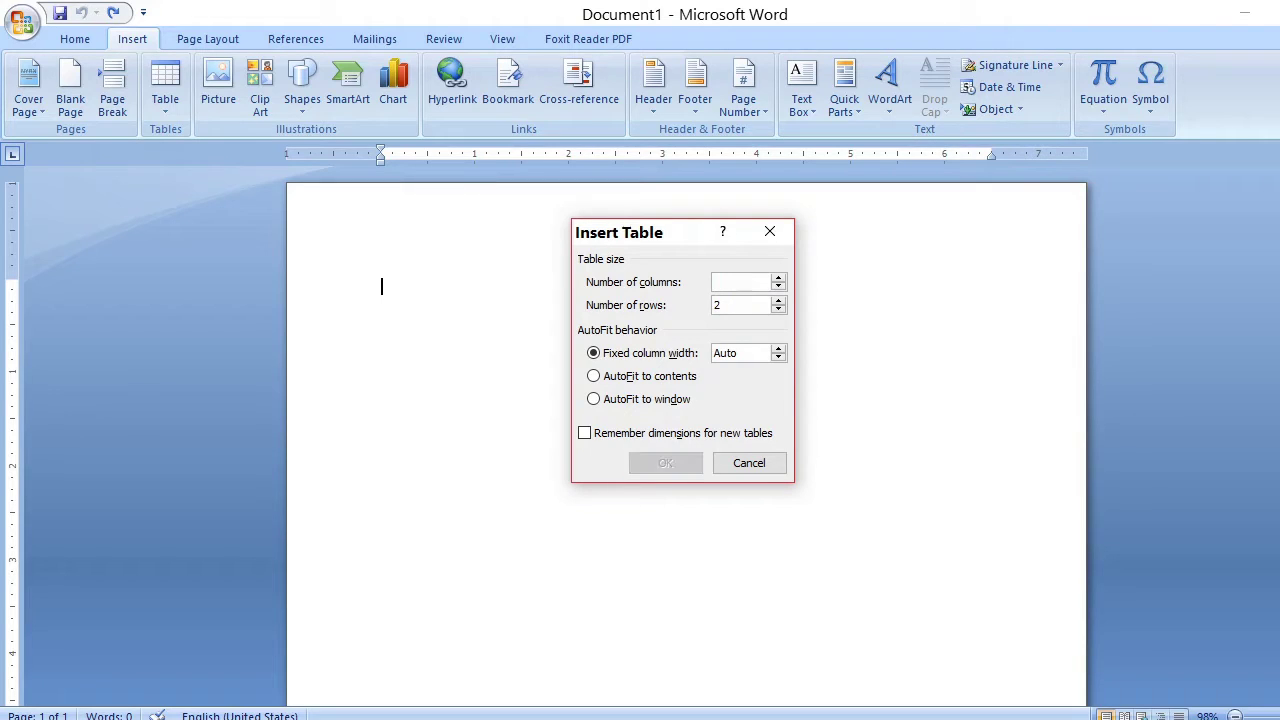
{"action": "type", "text": "9"}
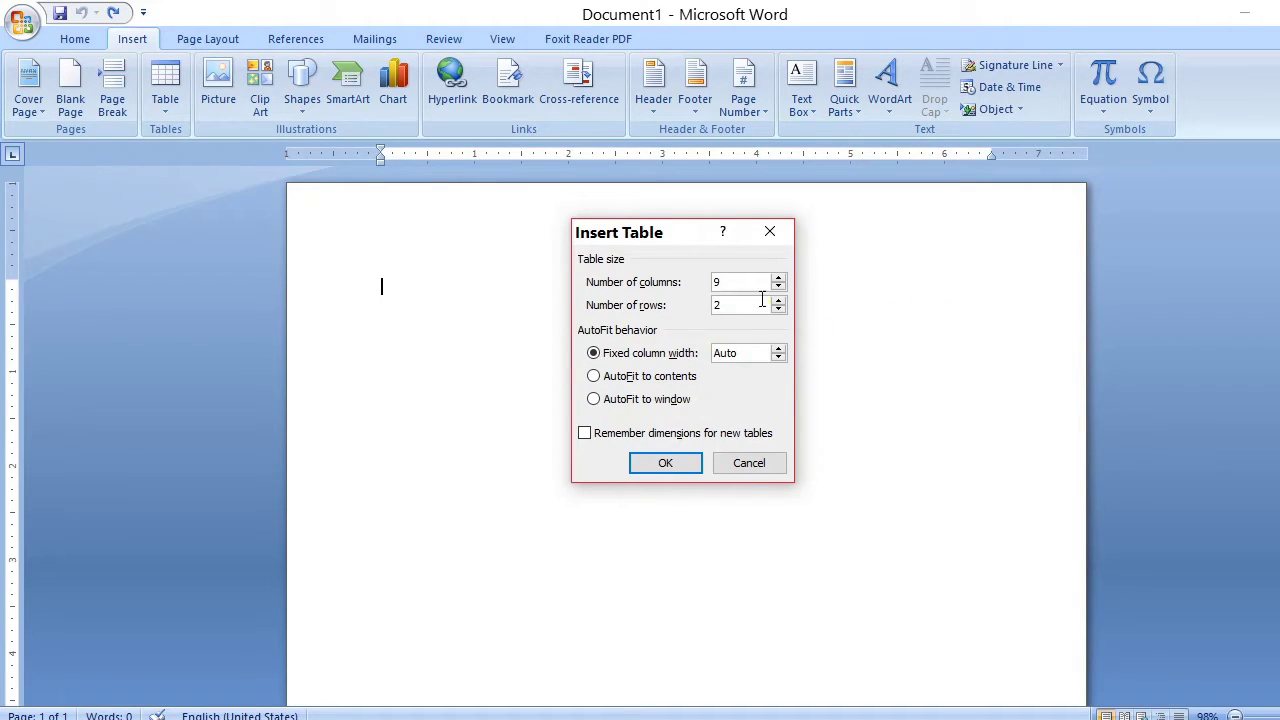
{"action": "key", "text": "Tab"}
{"action": "type", "text": "11"}
{"action": "left_click", "coordinate": [666, 463]}
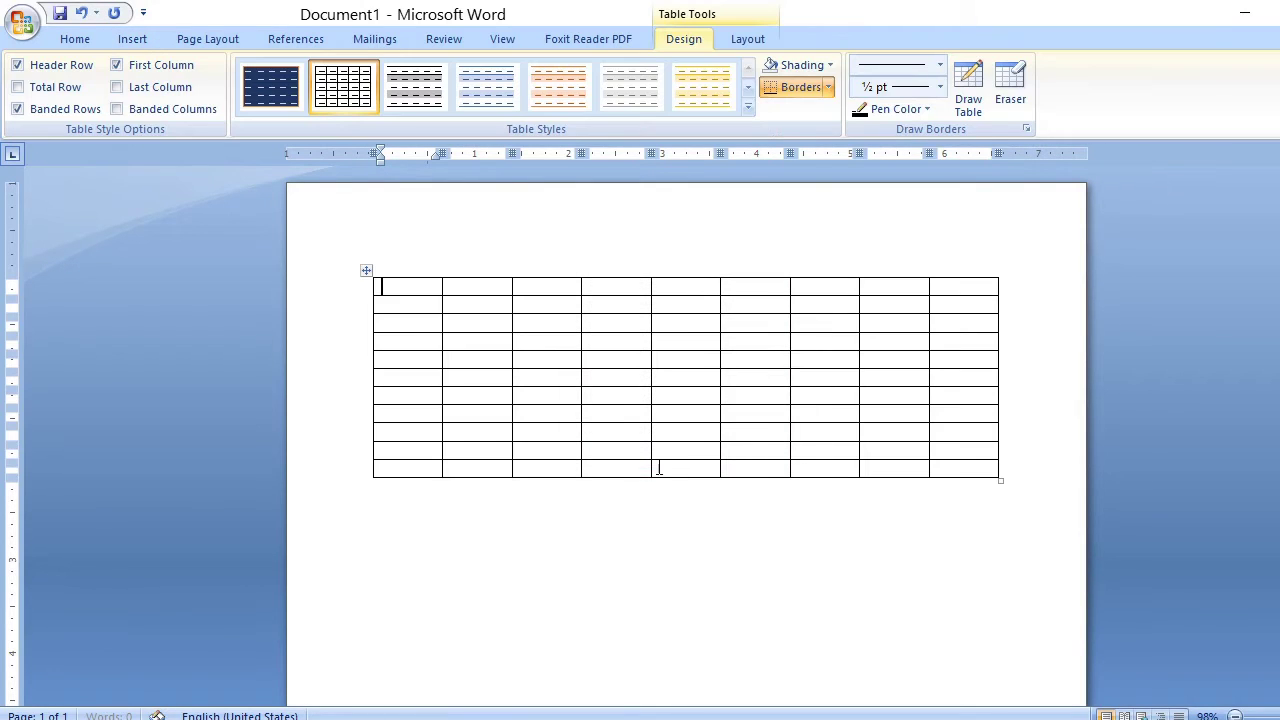
Step: Select the table's first row, its first column and the whole table in turn, and clear the selection
{"action": "left_click", "coordinate": [406, 274]}
{"action": "left_click", "coordinate": [429, 289]}
{"action": "left_click_drag", "start_coordinate": [429, 289], "coordinate": [954, 289]}
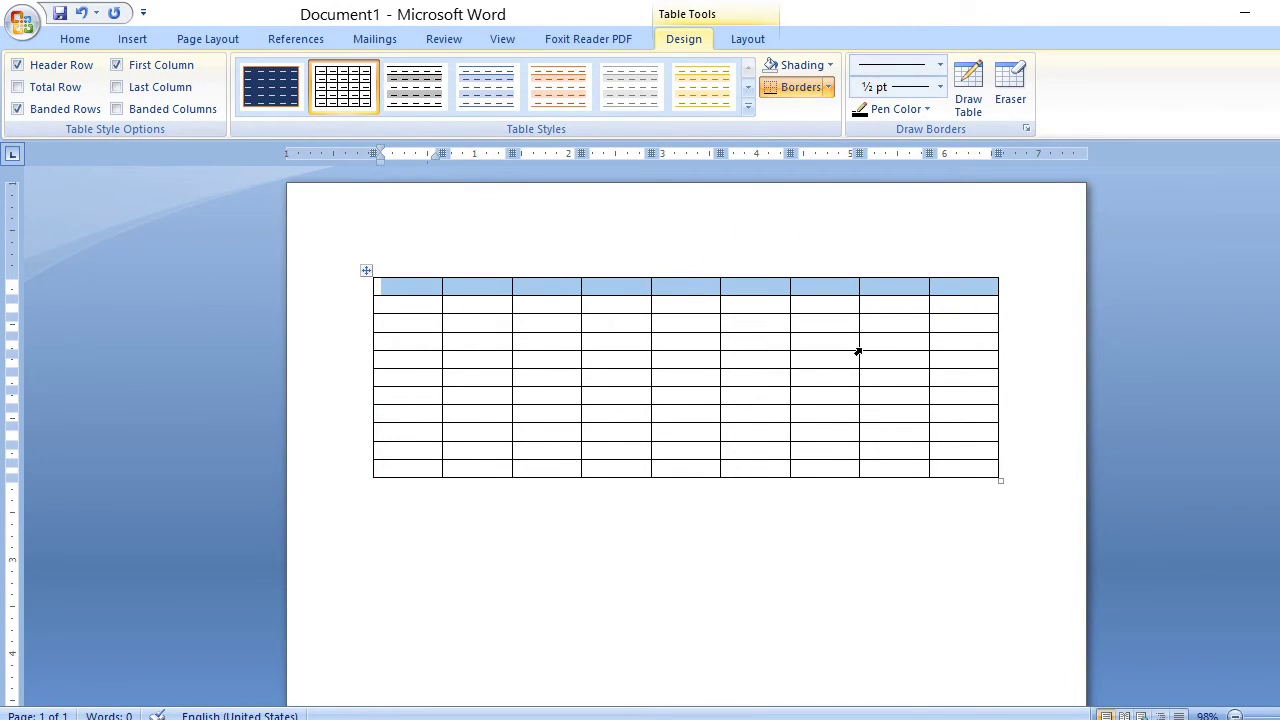
{"action": "left_click", "coordinate": [414, 290]}
{"action": "left_click_drag", "start_coordinate": [414, 290], "coordinate": [414, 471]}
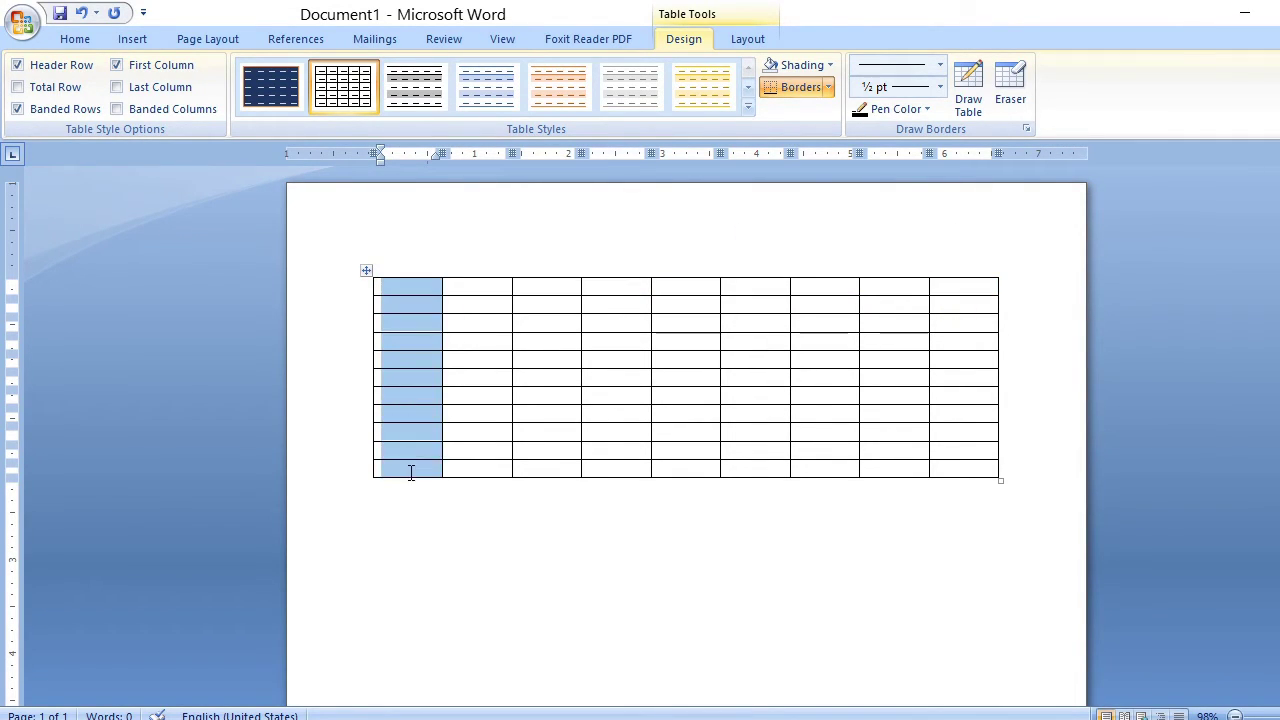
{"action": "left_click", "coordinate": [523, 554]}
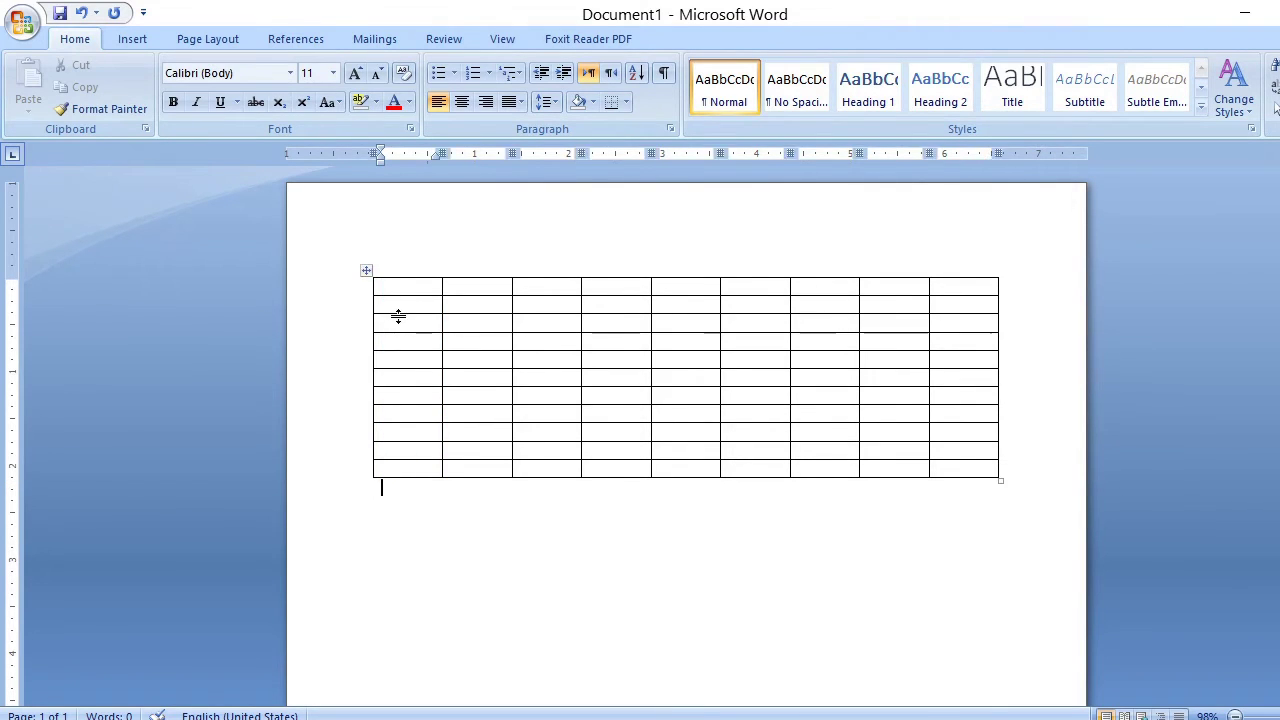
{"action": "left_click", "coordinate": [366, 271]}
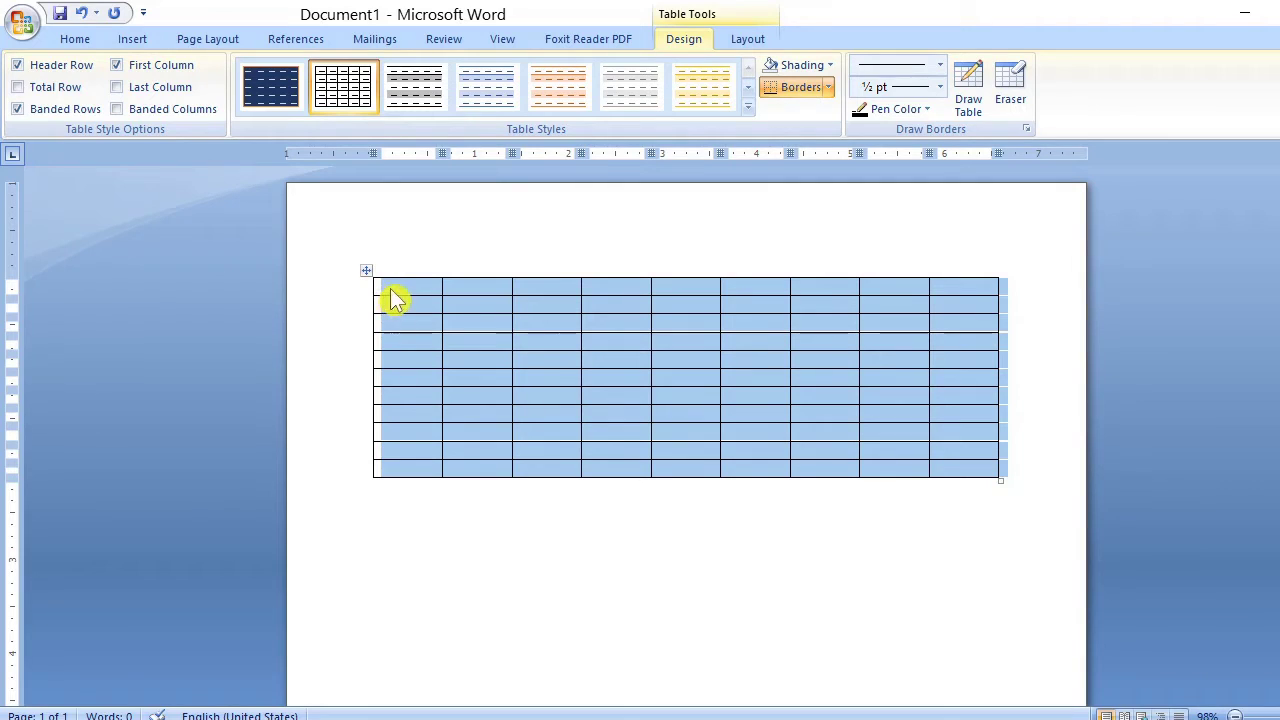
{"action": "left_click", "coordinate": [408, 388]}
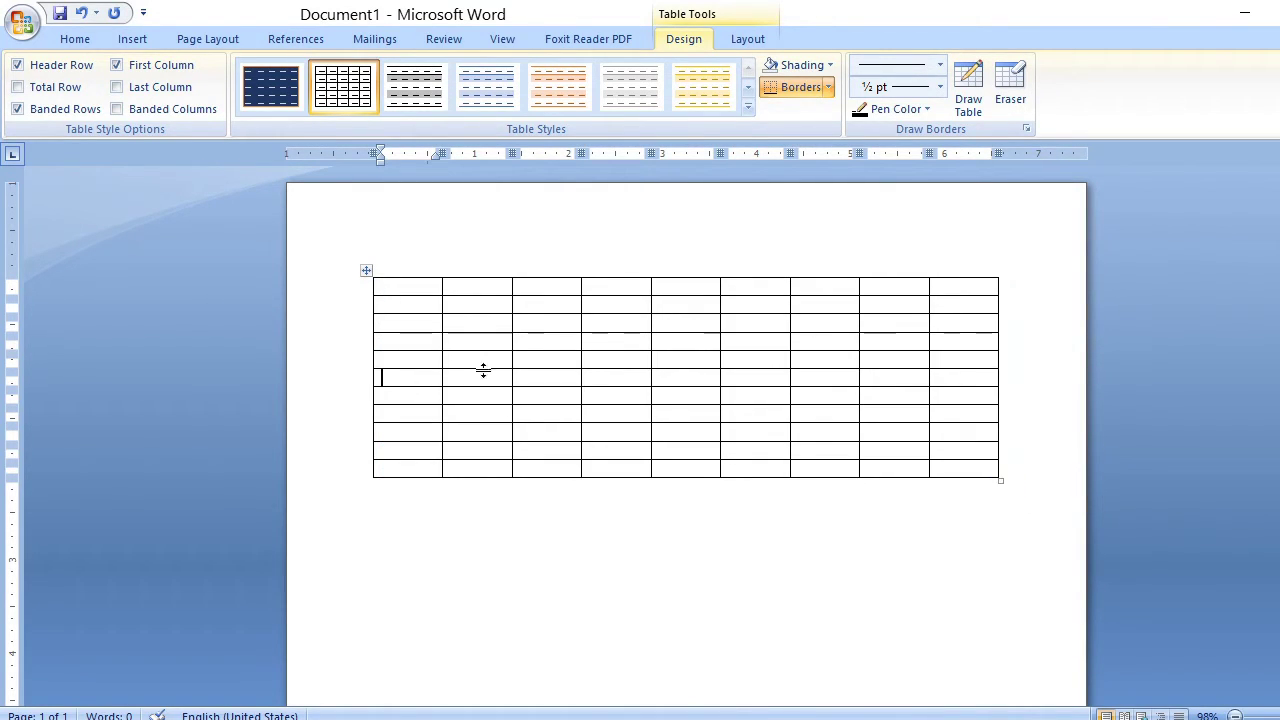
Step: Enlarge the whole table to about 6.9 by 3.5 inches and move it slightly up and to the left
{"action": "left_click", "coordinate": [366, 272]}
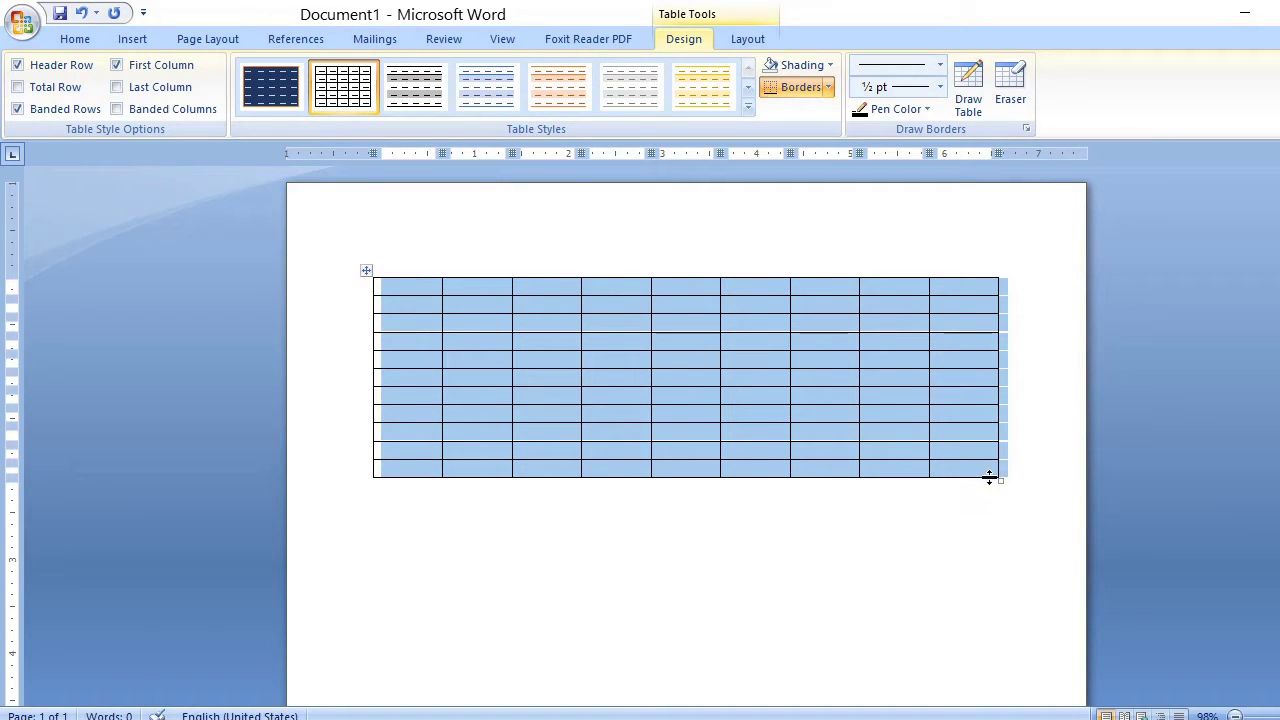
{"action": "left_click_drag", "start_coordinate": [1002, 484], "coordinate": [1020, 620]}
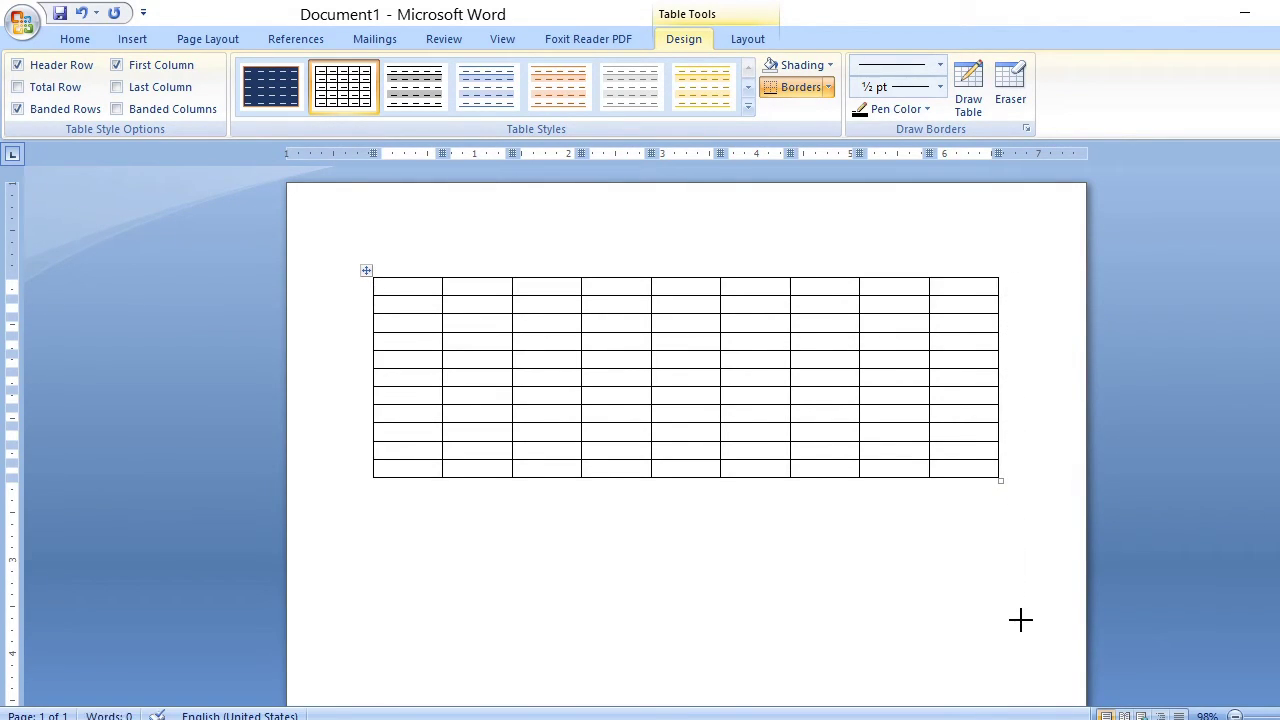
{"action": "left_click", "coordinate": [366, 270]}
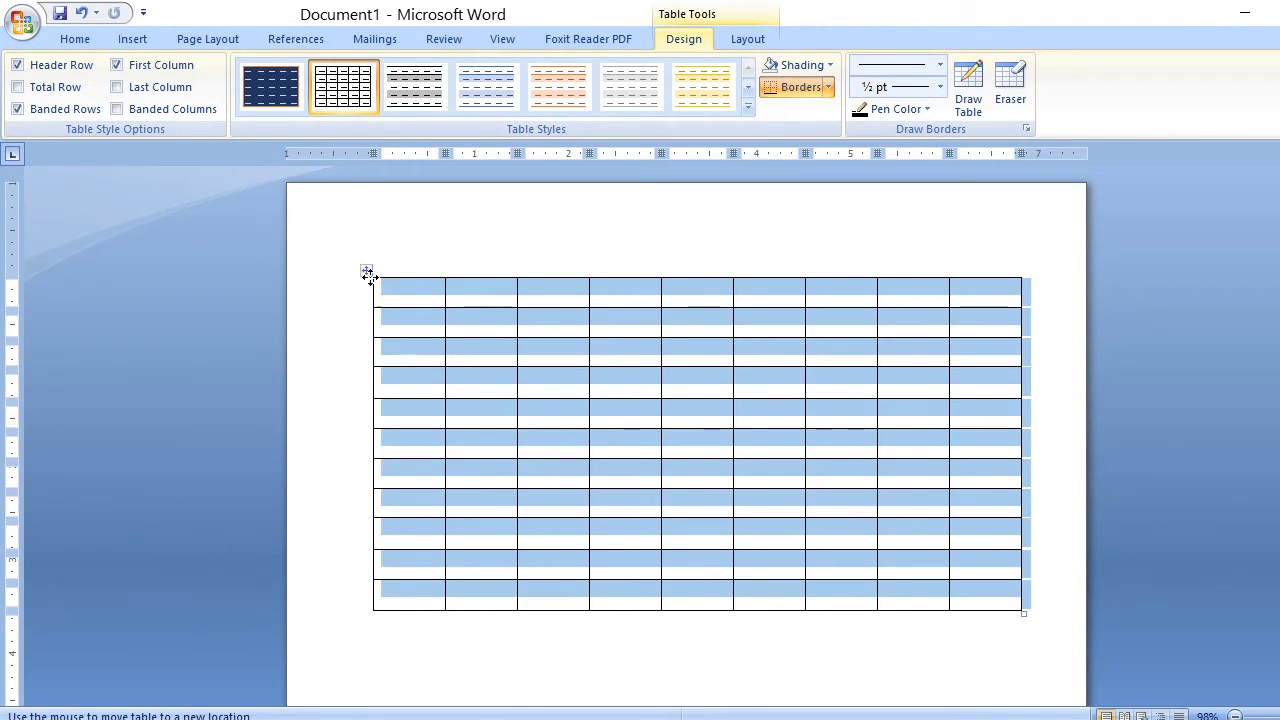
{"action": "mouse_move", "coordinate": [366, 272]}
{"action": "left_mouse_down"}
{"action": "mouse_move", "coordinate": [326, 268]}
{"action": "mouse_move", "coordinate": [391, 268]}
{"action": "mouse_move", "coordinate": [352, 256]}
{"action": "left_mouse_up"}
{"action": "left_click", "coordinate": [364, 274]}
{"action": "left_click", "coordinate": [358, 262]}
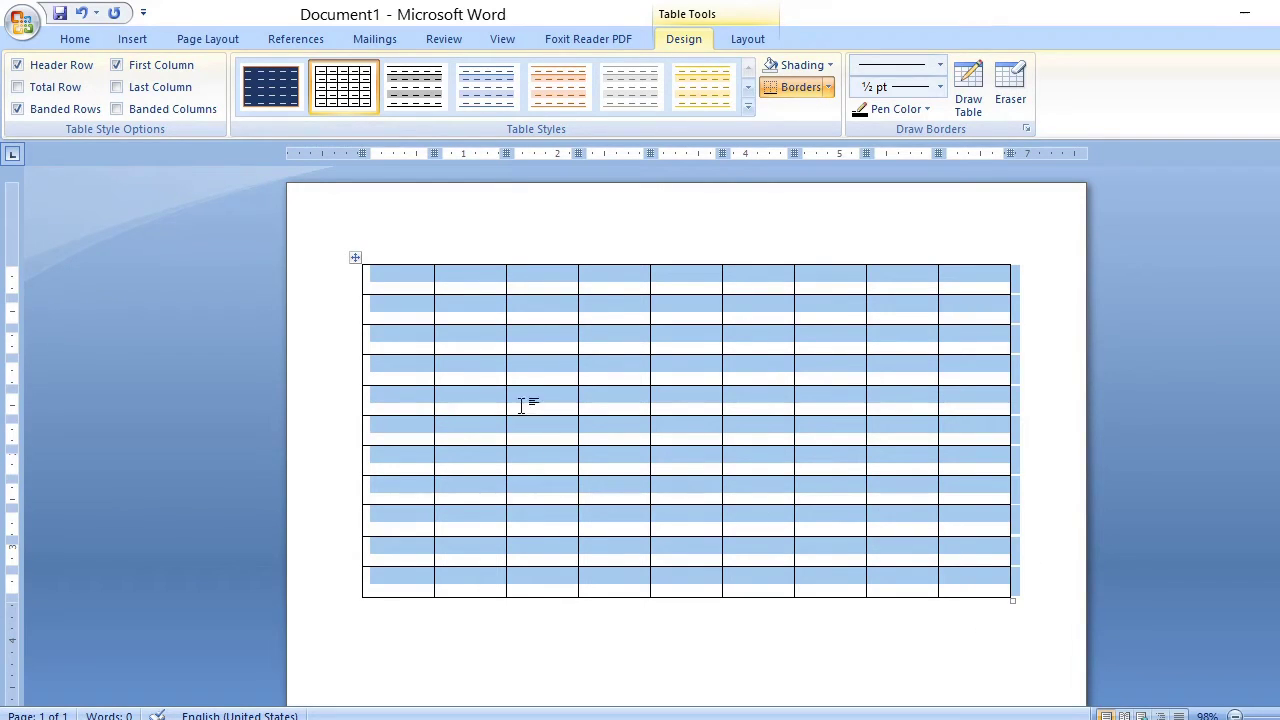
Step: Insert a two-column, two-row table inside the cell at row 3, column 2, and enlarge the nested table
{"action": "left_click", "coordinate": [420, 305]}
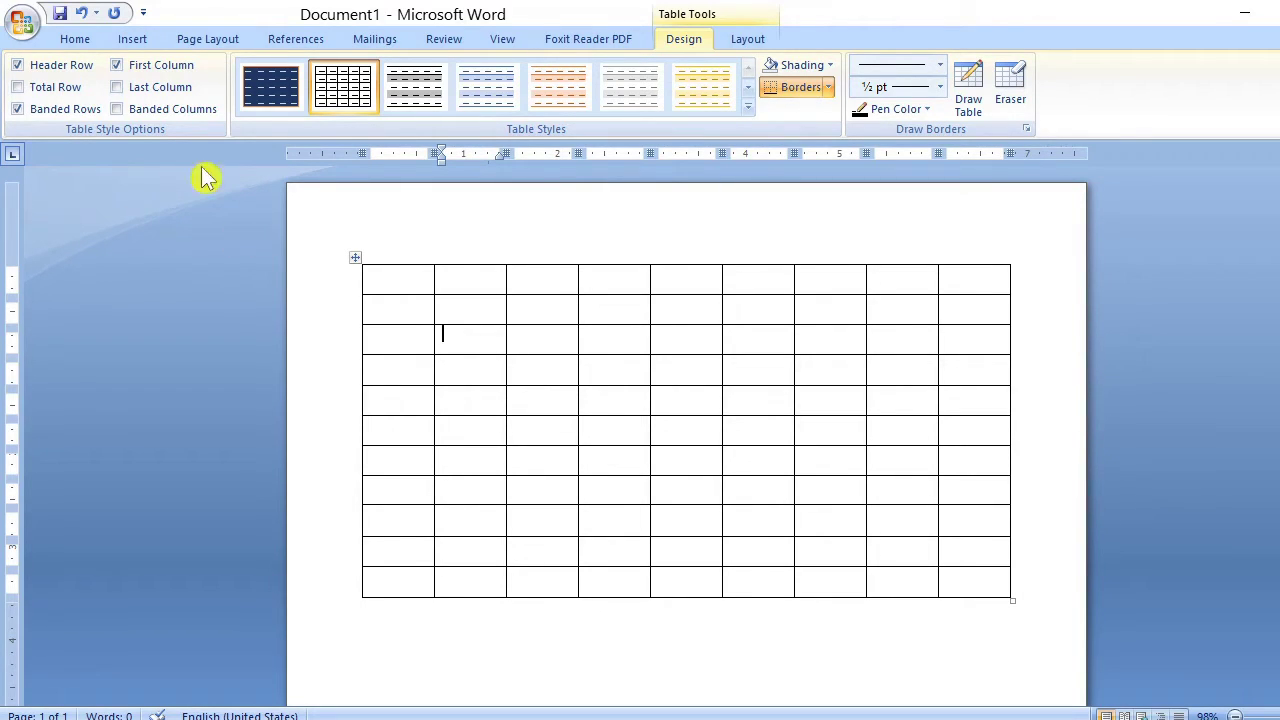
{"action": "left_click", "coordinate": [132, 40]}
{"action": "left_click", "coordinate": [465, 350]}
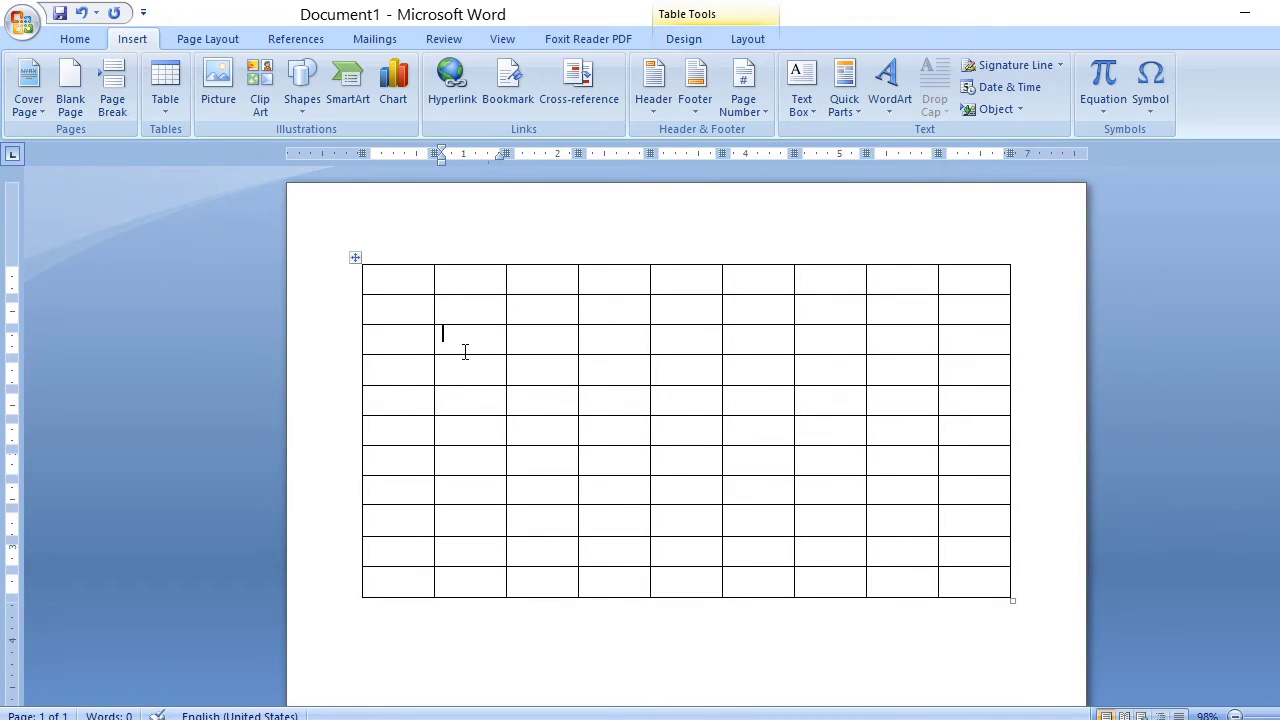
{"action": "left_click", "coordinate": [167, 126]}
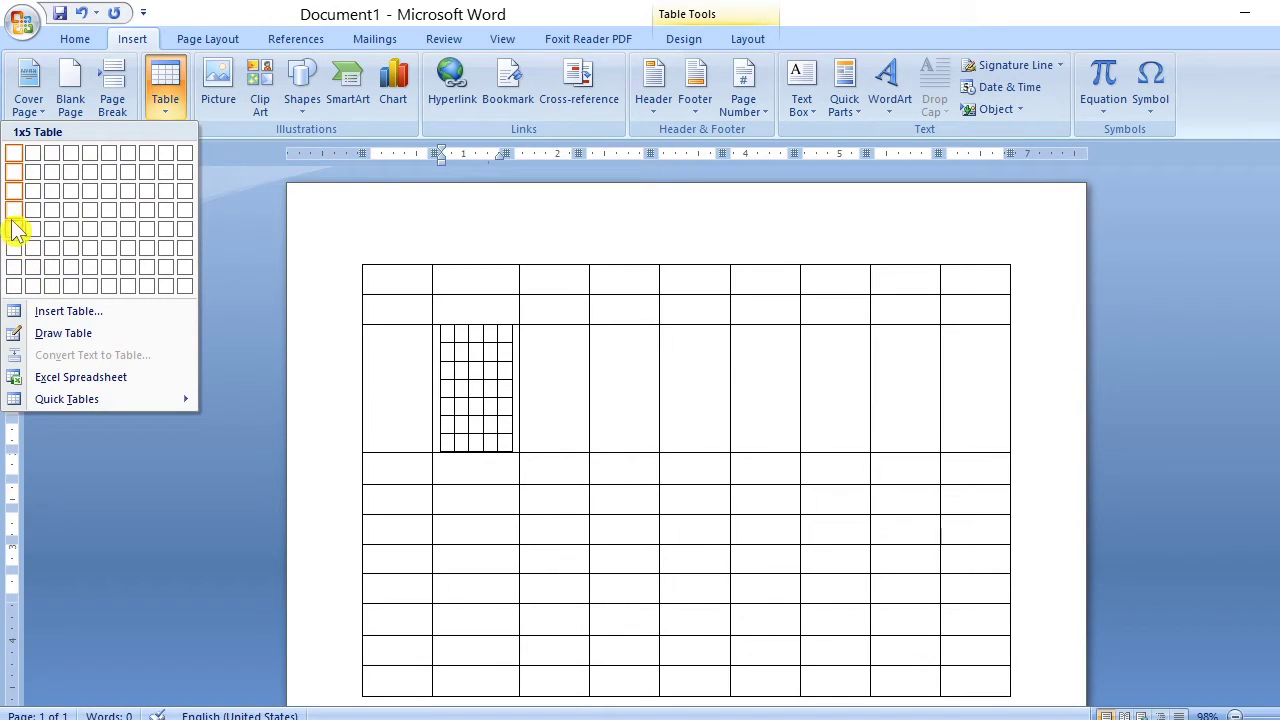
{"action": "left_click", "coordinate": [41, 176]}
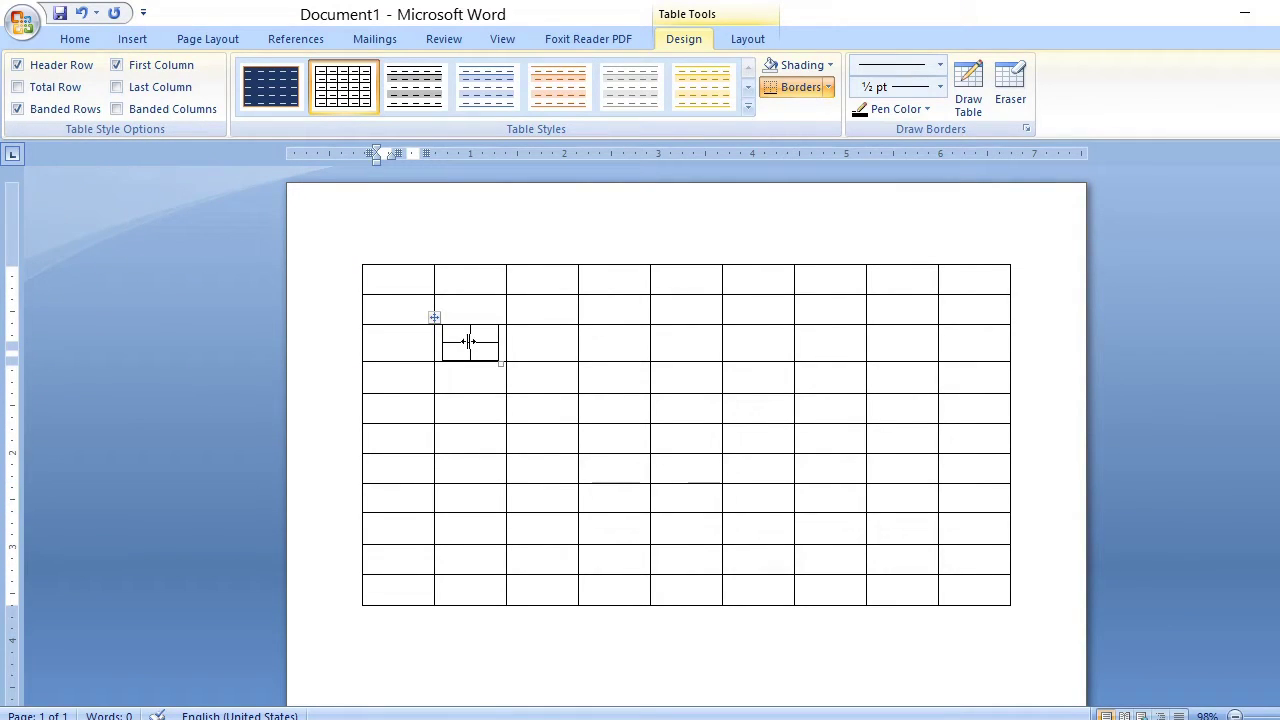
{"action": "left_click_drag", "start_coordinate": [498, 368], "coordinate": [526, 409]}
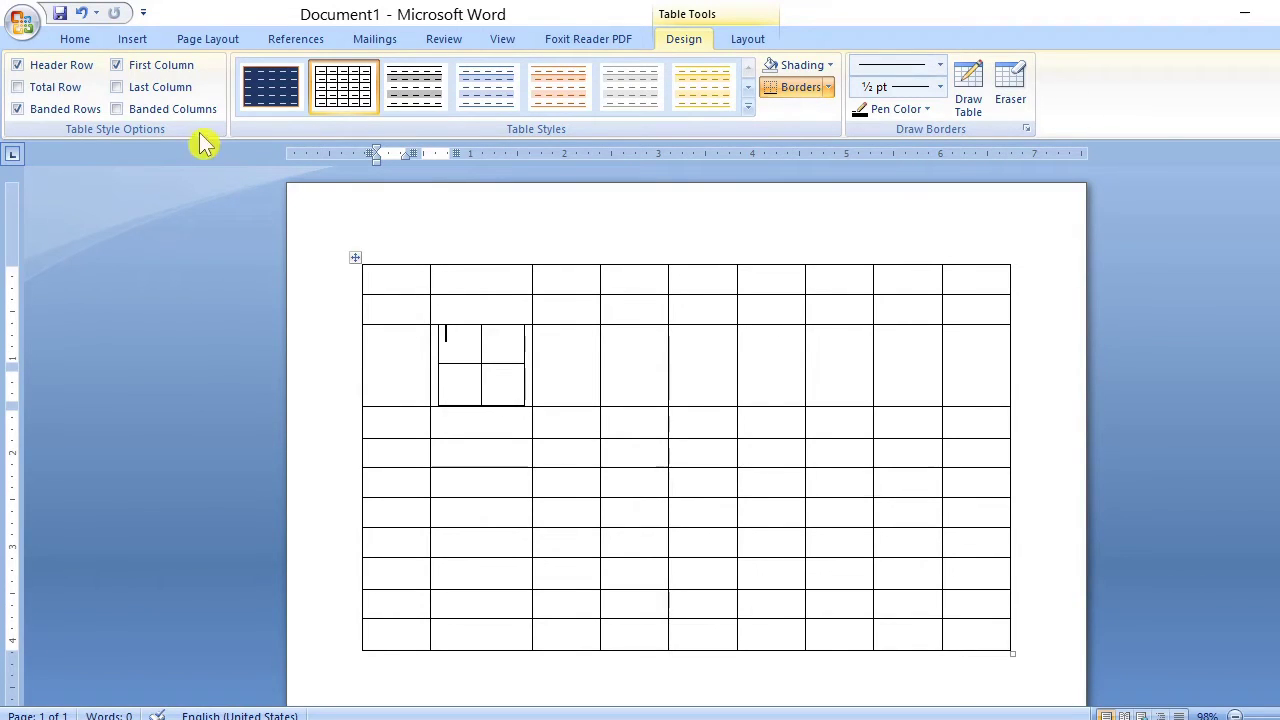
Step: Insert another two-column, two-row table inside the lower-right cell of the nested table
{"action": "left_click", "coordinate": [500, 391]}
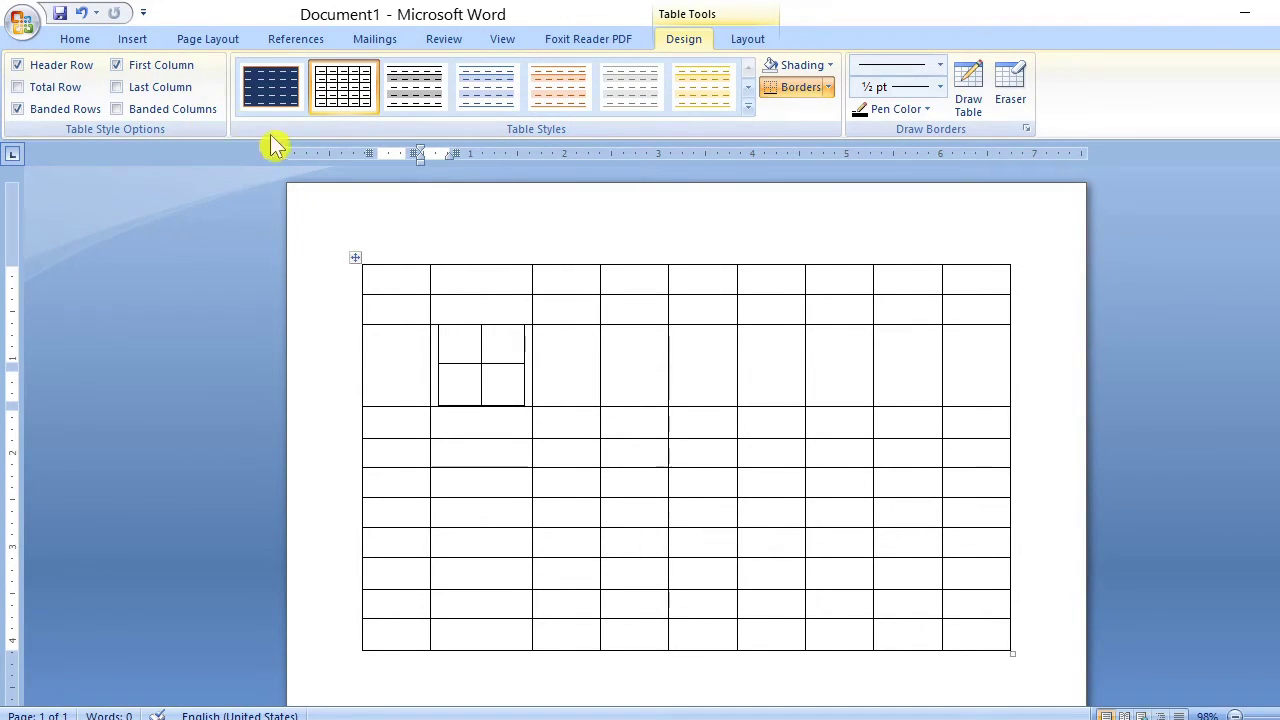
{"action": "left_click", "coordinate": [132, 39]}
{"action": "left_click", "coordinate": [167, 100]}
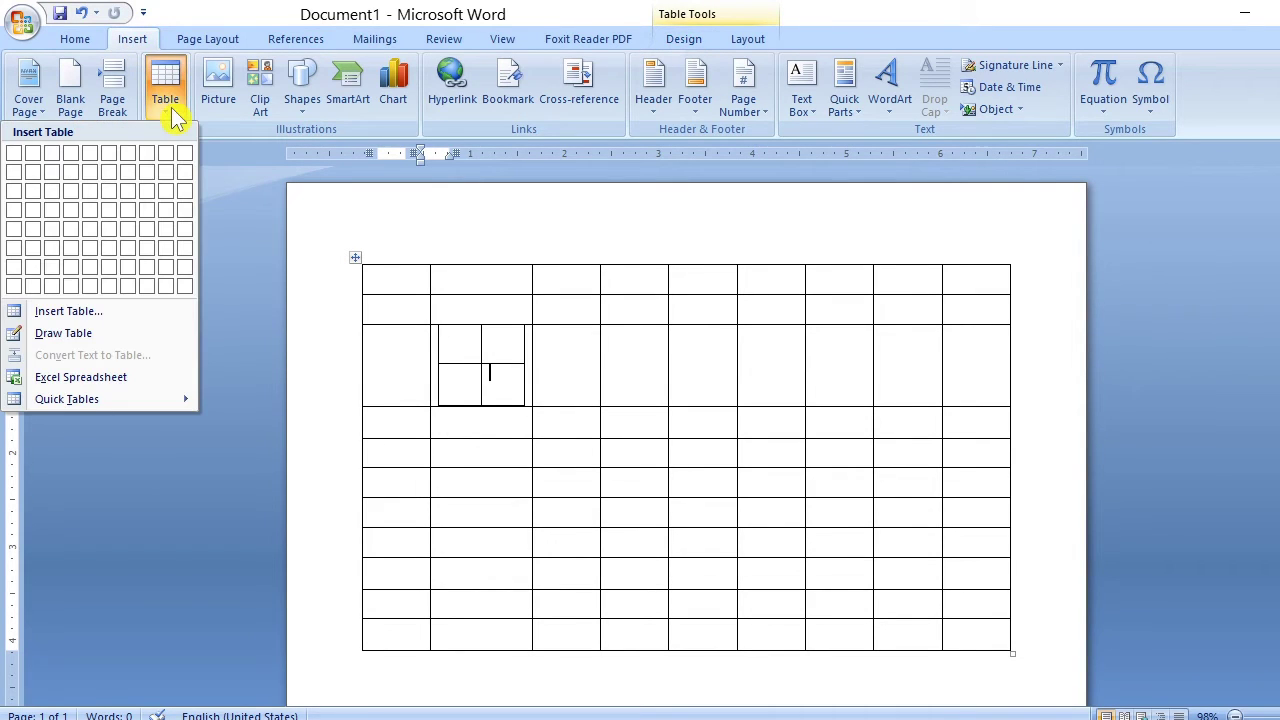
{"action": "left_click", "coordinate": [38, 173]}
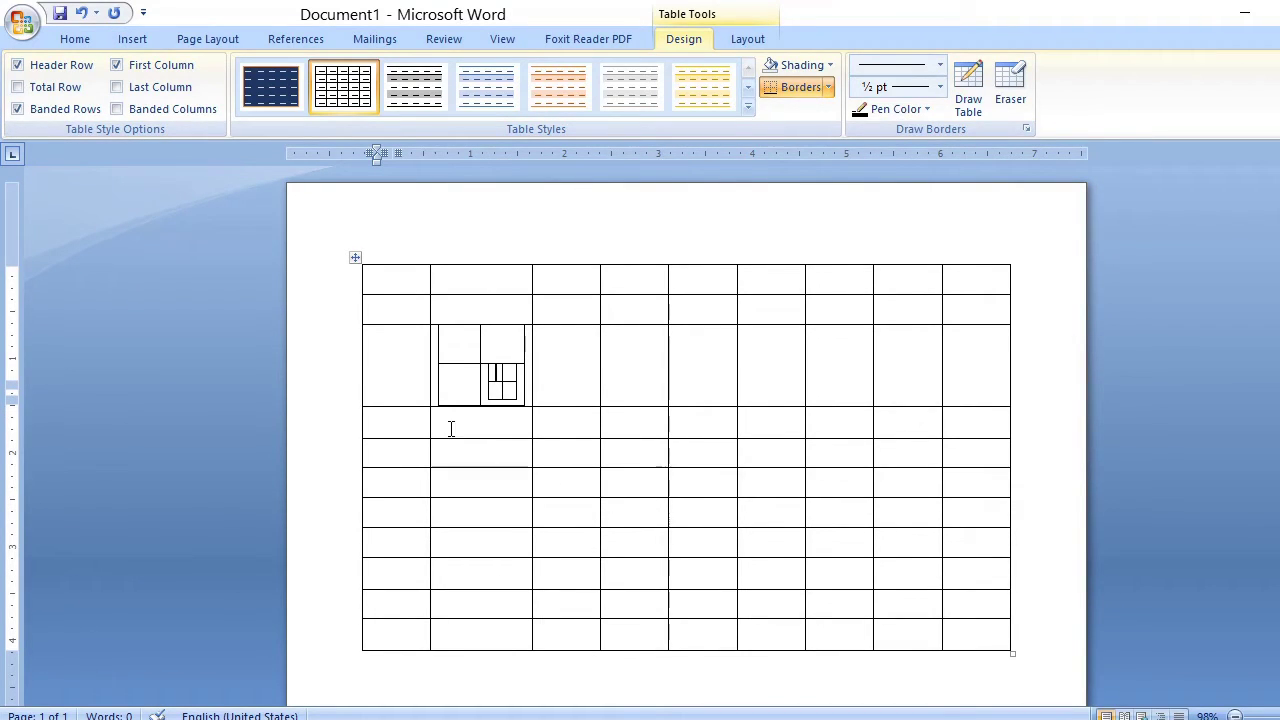
{"action": "left_click", "coordinate": [133, 40]}
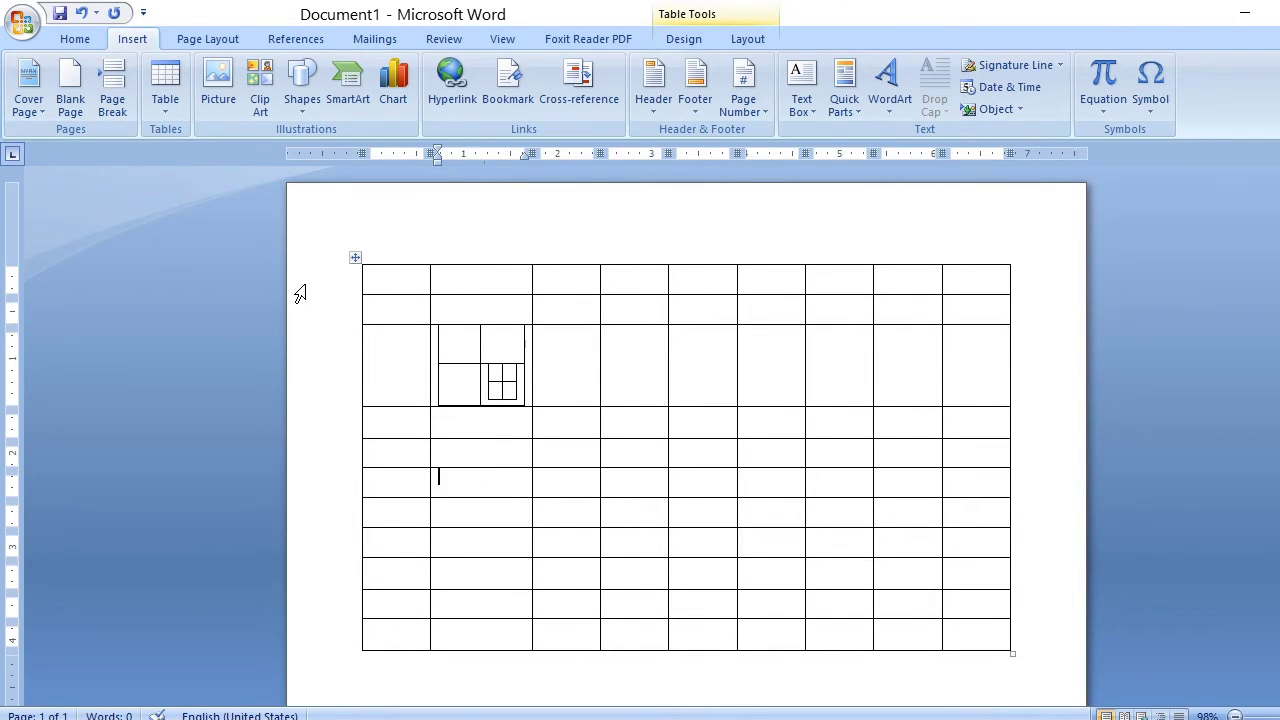
{"action": "left_click", "coordinate": [355, 258]}
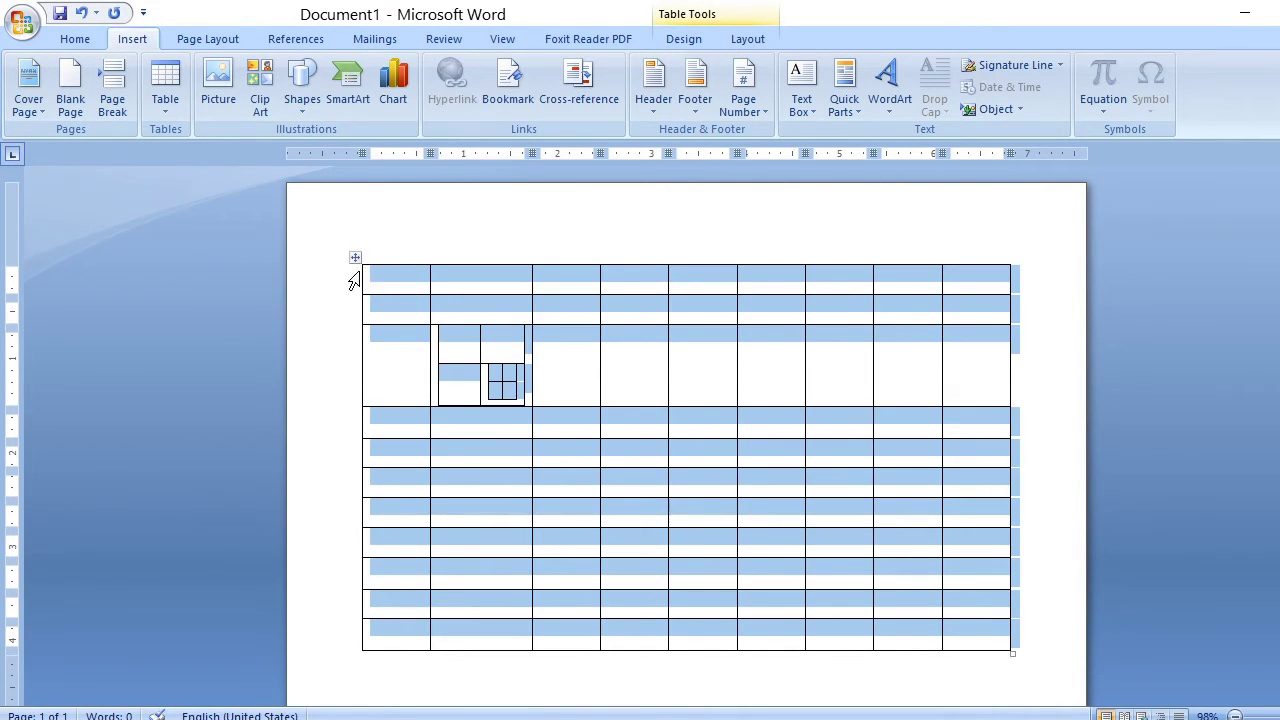
{"action": "left_click", "coordinate": [167, 98]}
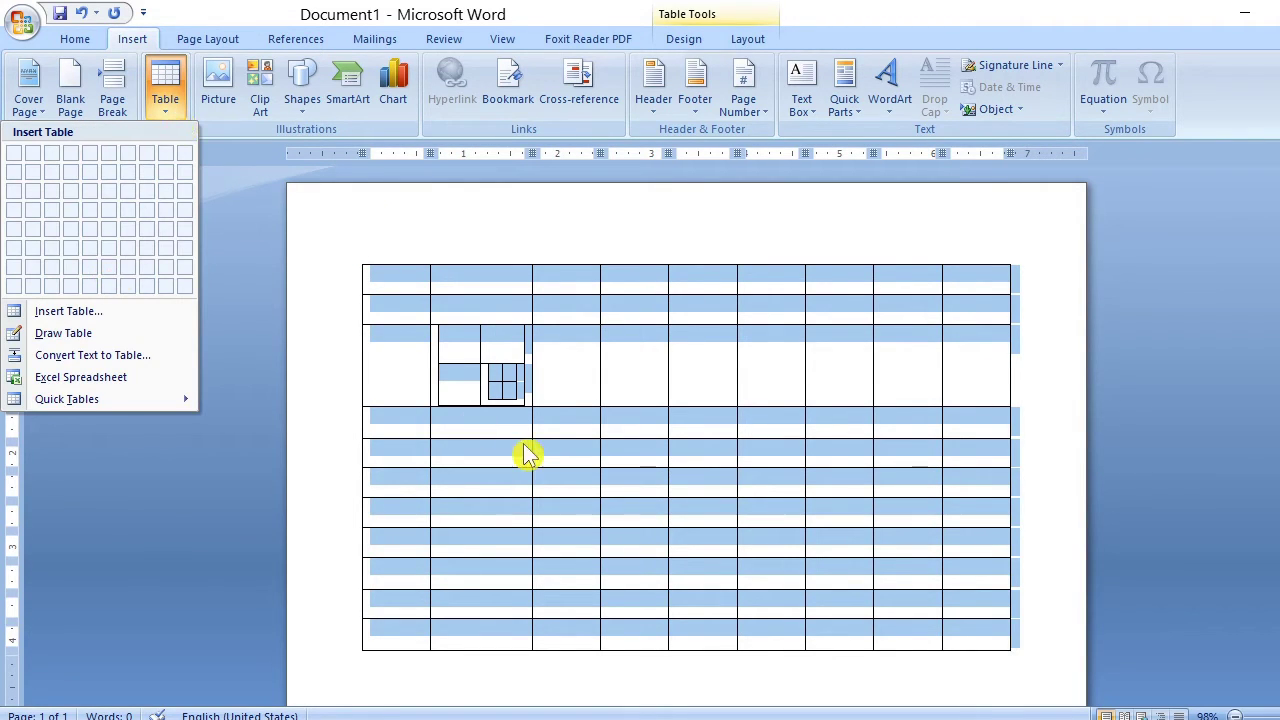
{"action": "left_click", "coordinate": [424, 310]}
Step: Draw a one-cell table about 2.9 by 0.7 inches freehand in the blank area below the main table
{"action": "left_click", "coordinate": [408, 212]}
{"action": "left_click", "coordinate": [178, 113]}
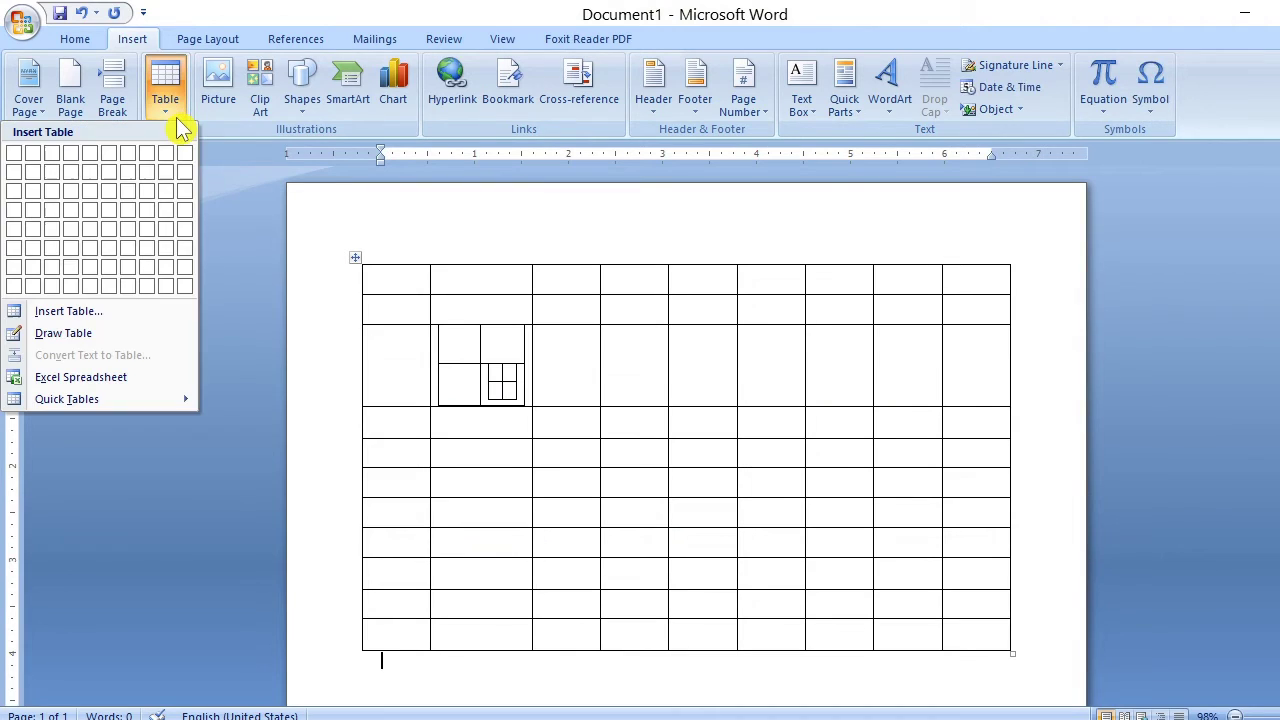
{"action": "left_click", "coordinate": [62, 340]}
{"action": "scroll", "coordinate": [501, 587], "scroll_direction": "down", "scroll_amount": 3}
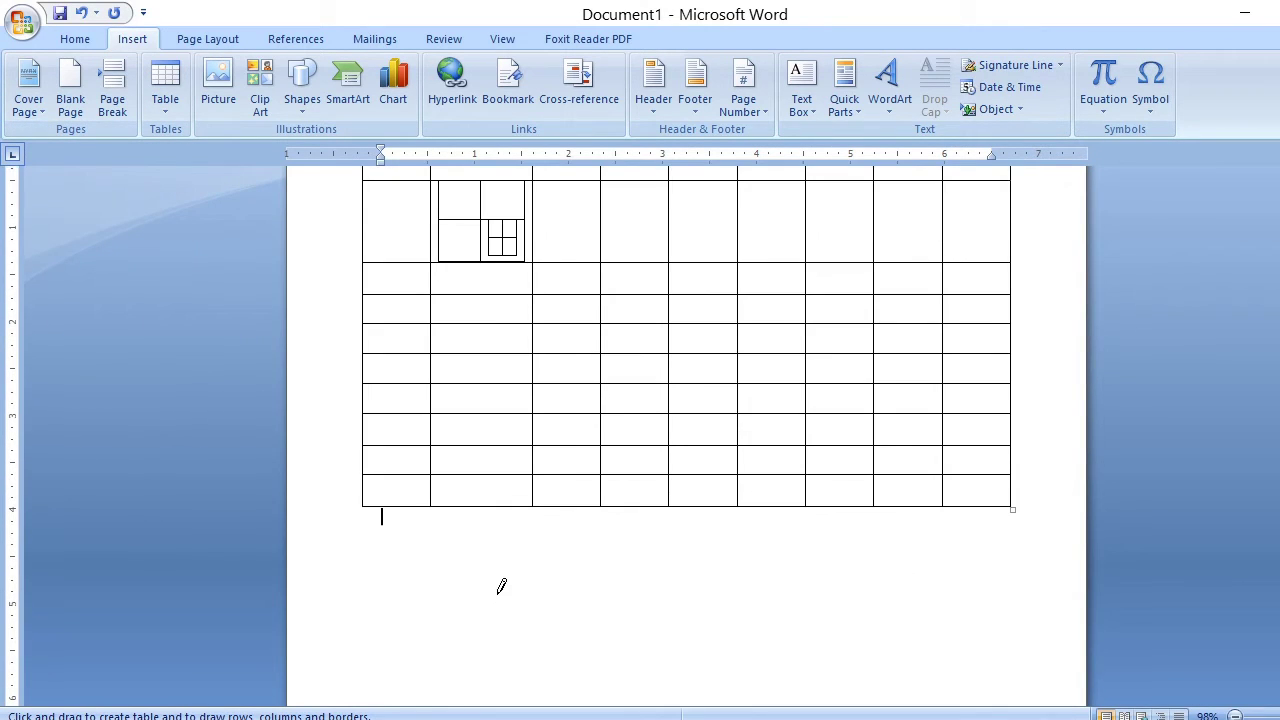
{"action": "mouse_move", "coordinate": [402, 584]}
{"action": "left_mouse_down"}
{"action": "mouse_move", "coordinate": [629, 623]}
{"action": "mouse_move", "coordinate": [640, 643]}
{"action": "mouse_move", "coordinate": [670, 651]}
{"action": "left_mouse_up"}
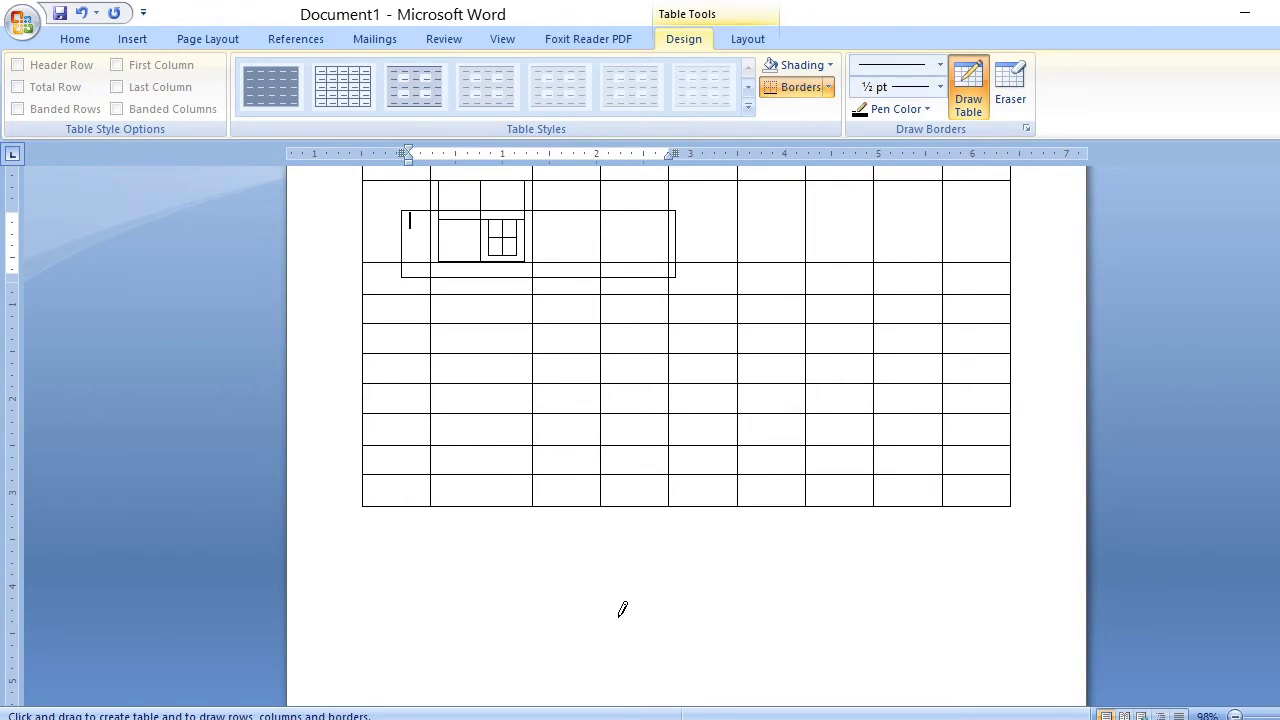
Step: Draw five more separate one-cell tables, each about 1.8 to 2.1 inches wide, scattered below the main table, and stop drawing
{"action": "scroll", "coordinate": [615, 605], "scroll_direction": "down", "scroll_amount": 2}
{"action": "mouse_move", "coordinate": [433, 458]}
{"action": "left_mouse_down"}
{"action": "mouse_move", "coordinate": [514, 523]}
{"action": "mouse_move", "coordinate": [601, 535]}
{"action": "left_mouse_up"}
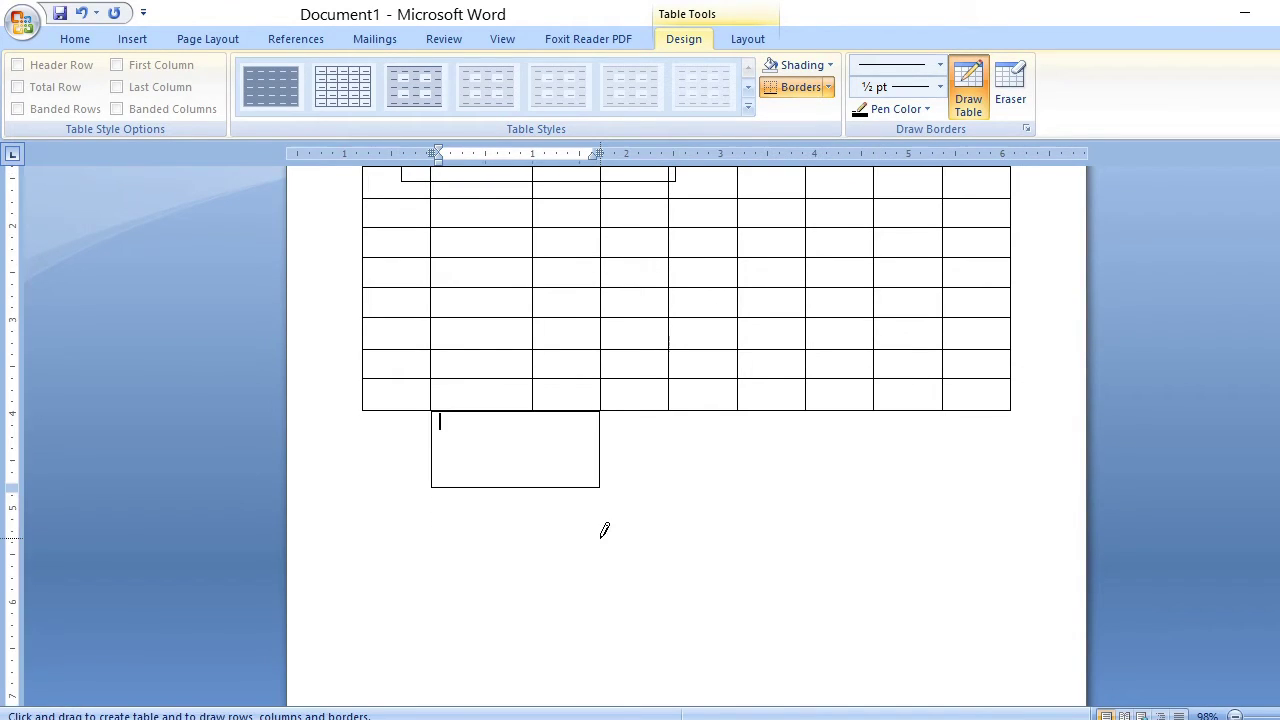
{"action": "mouse_move", "coordinate": [490, 540]}
{"action": "left_mouse_down"}
{"action": "mouse_move", "coordinate": [569, 623]}
{"action": "mouse_move", "coordinate": [674, 621]}
{"action": "left_mouse_up"}
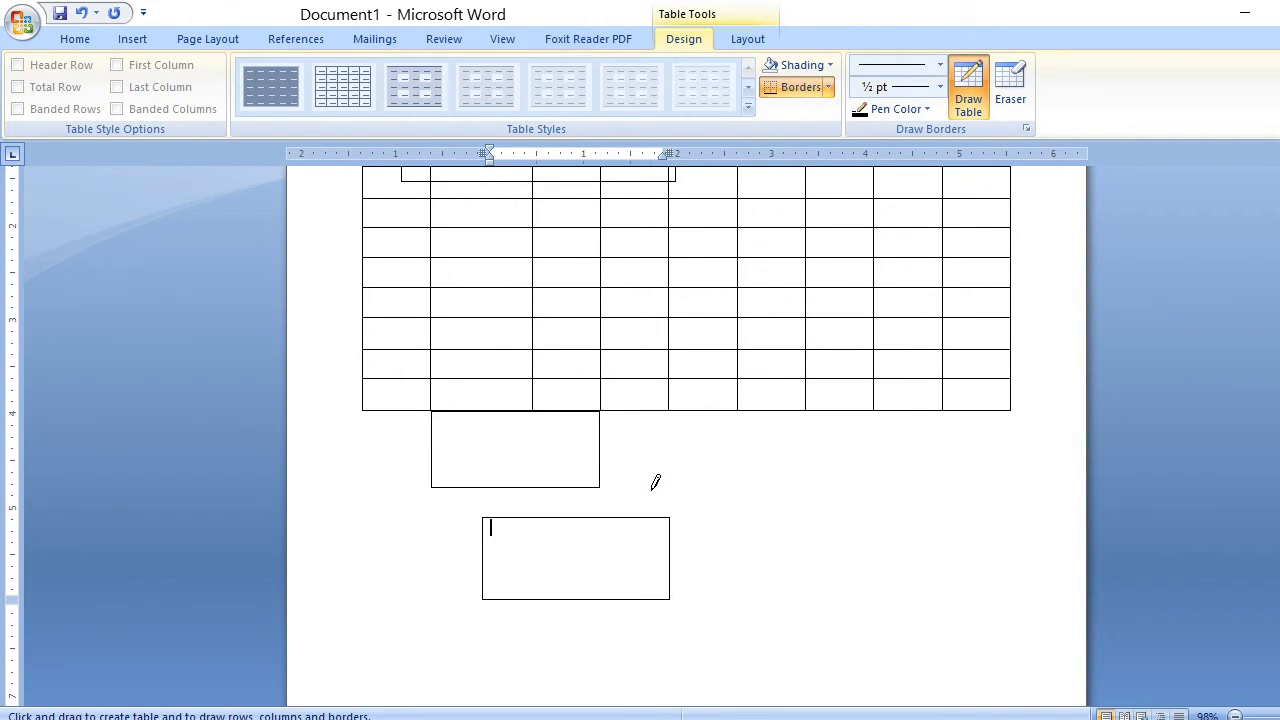
{"action": "left_click_drag", "start_coordinate": [651, 462], "coordinate": [752, 487]}
{"action": "left_click_drag", "start_coordinate": [830, 512], "coordinate": [830, 512]}
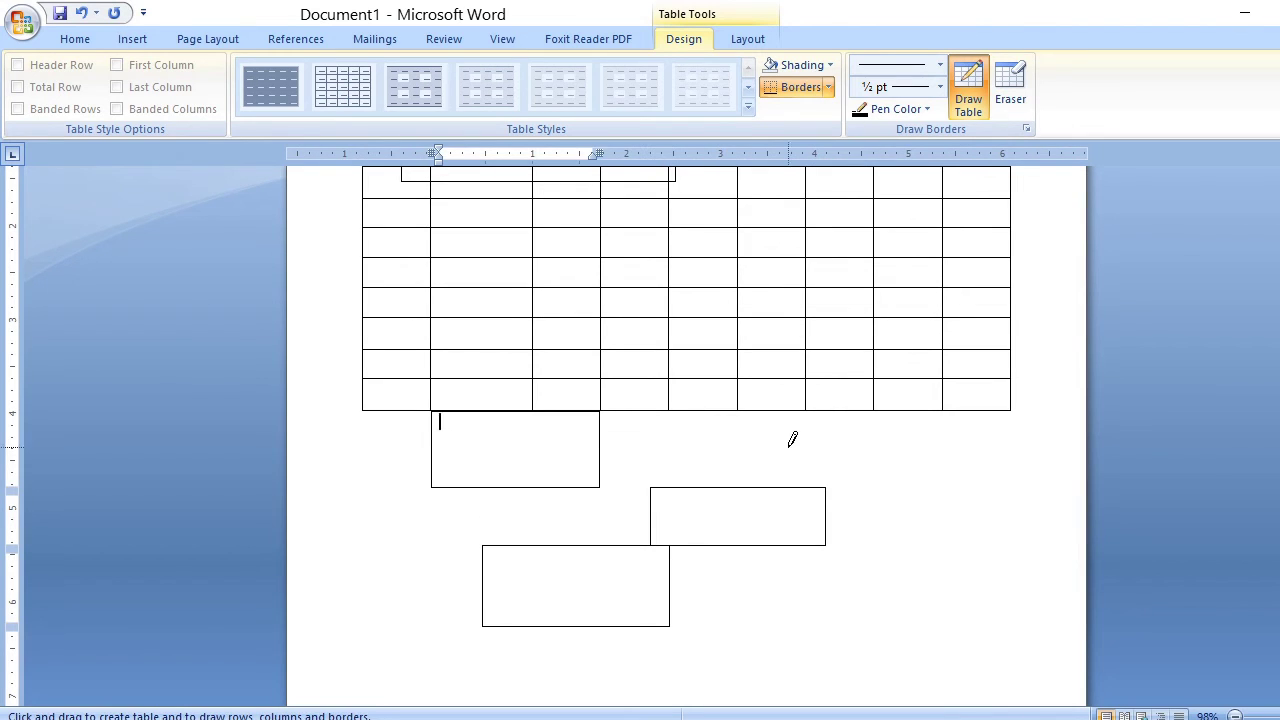
{"action": "left_click_drag", "start_coordinate": [794, 442], "coordinate": [884, 487]}
{"action": "left_click_drag", "start_coordinate": [884, 533], "coordinate": [884, 533]}
{"action": "left_click_drag", "start_coordinate": [738, 550], "coordinate": [937, 600]}
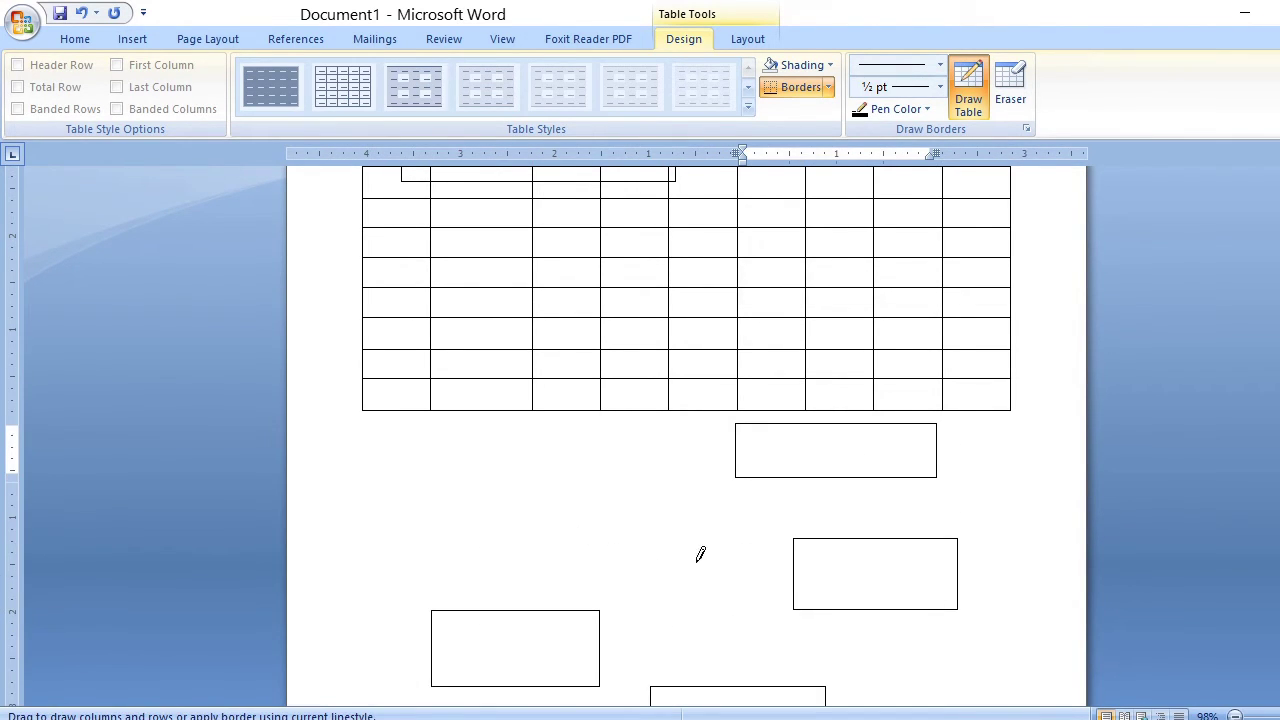
{"action": "mouse_move", "coordinate": [566, 505]}
{"action": "left_mouse_down"}
{"action": "mouse_move", "coordinate": [691, 571]}
{"action": "mouse_move", "coordinate": [747, 535]}
{"action": "left_mouse_up"}
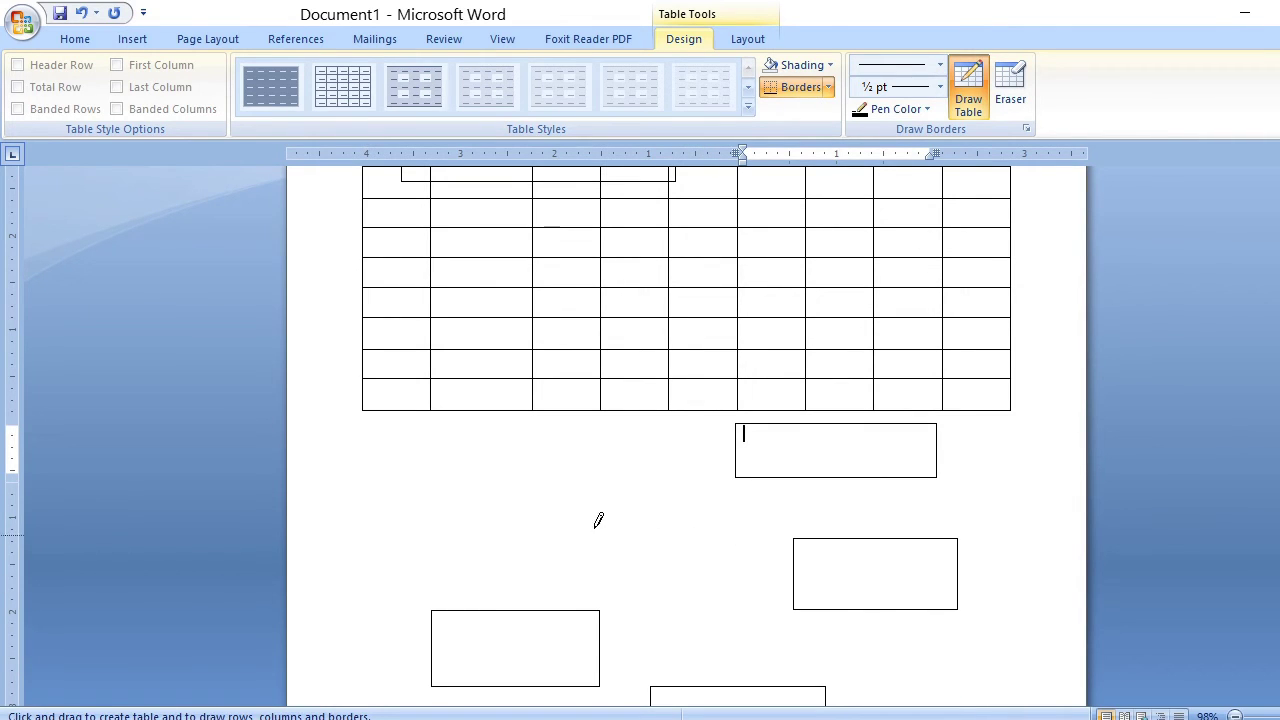
{"action": "key", "text": "Escape"}
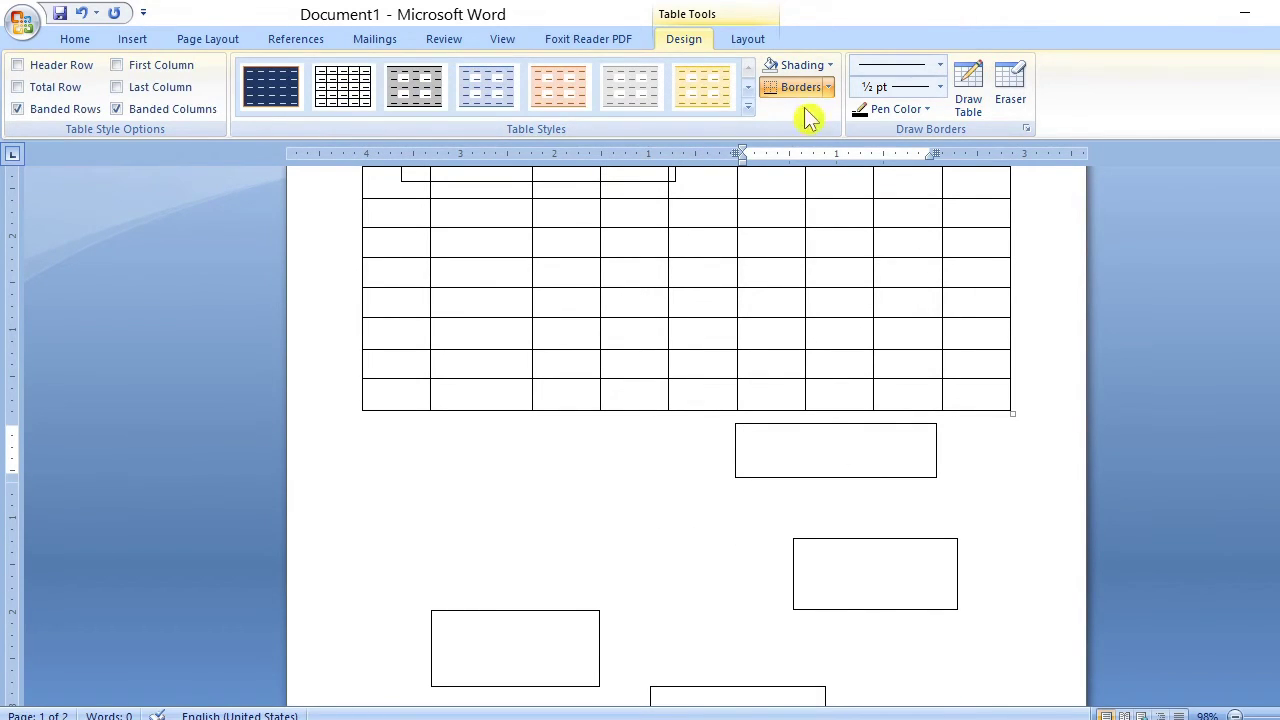
Step: Undo all the freehand tables drawn on the page
{"action": "left_click", "coordinate": [462, 480]}
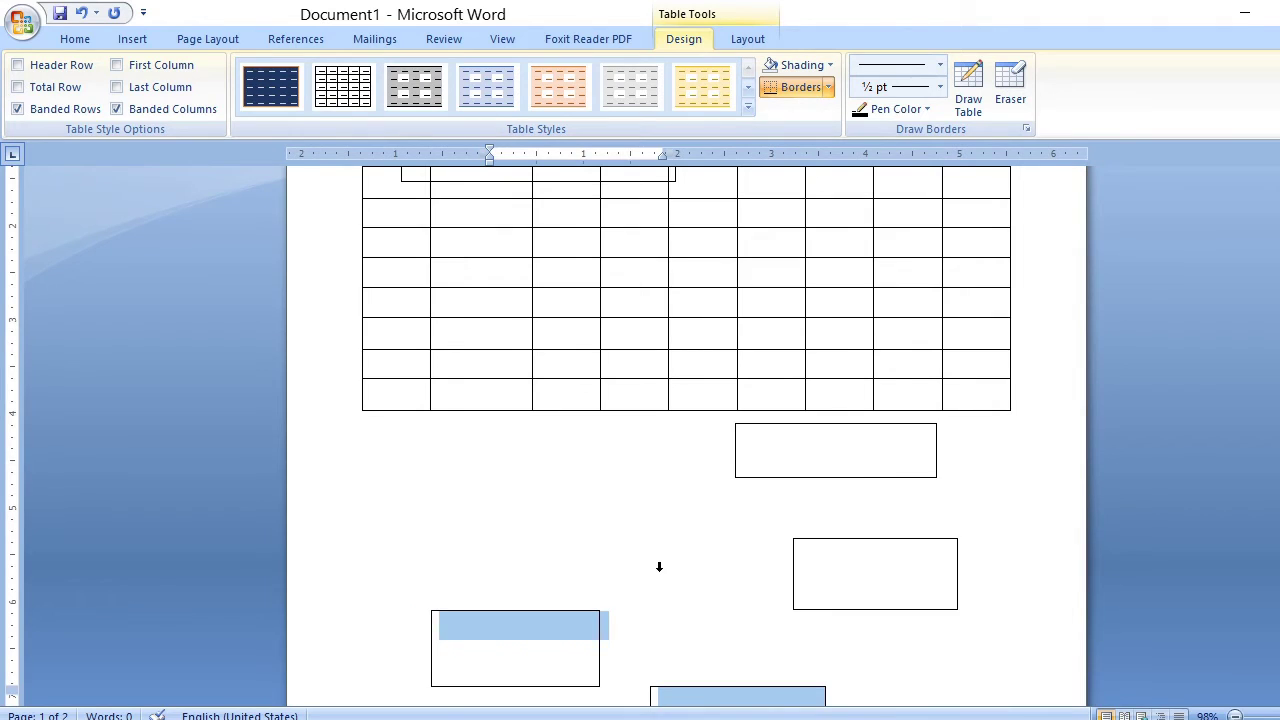
{"action": "scroll", "coordinate": [659, 567], "scroll_direction": "down", "scroll_amount": 6}
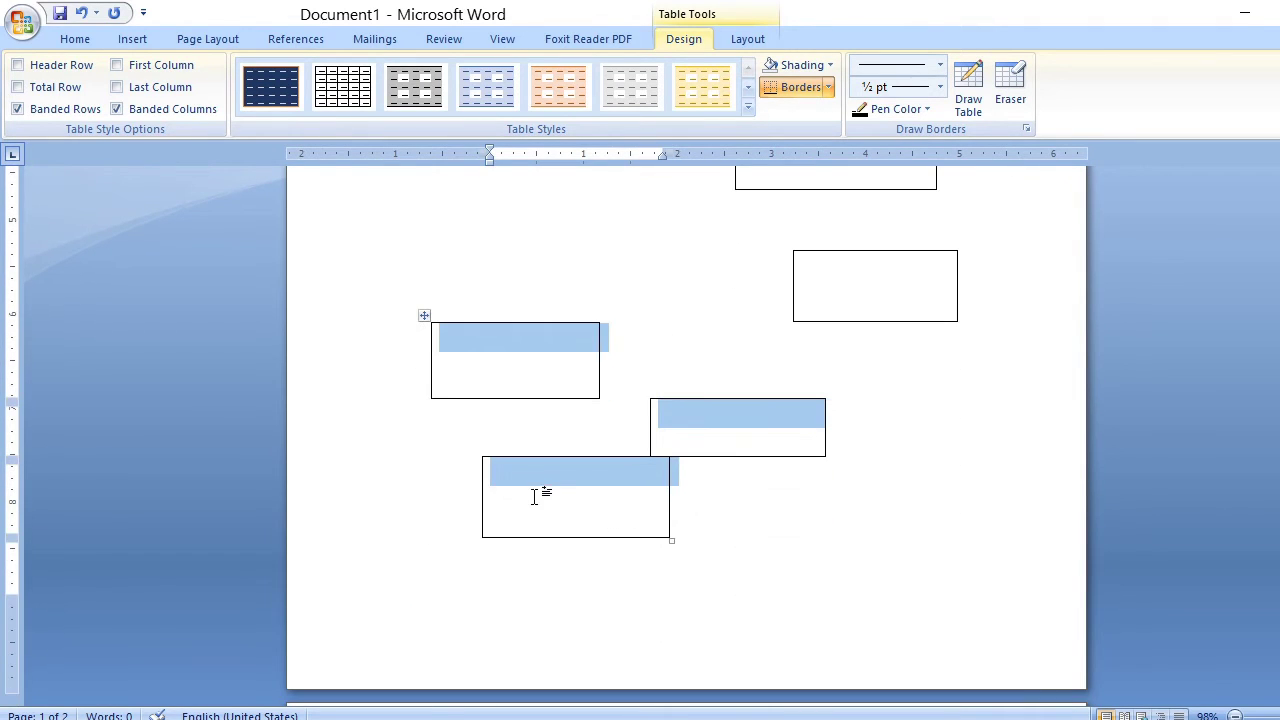
{"action": "key", "text": "ctrl+z"}
{"action": "key", "text": "ctrl+z"}
{"action": "key", "text": "ctrl+z"}
{"action": "key", "text": "ctrl+z"}
{"action": "key", "text": "ctrl+z"}
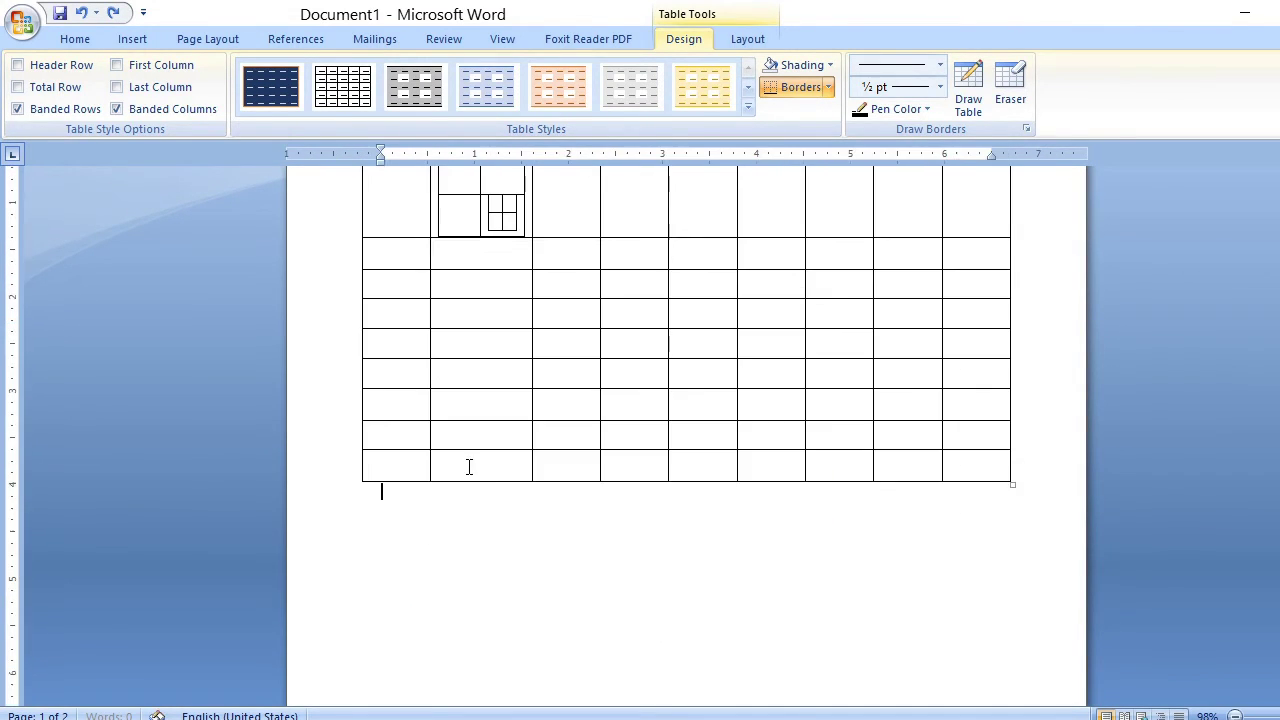
Step: Undo the nested tables, the moving and resizing, and the main table's insertion, back to a blank page
{"action": "key", "text": "ctrl+z"}
{"action": "key", "text": "ctrl+z"}
{"action": "key", "text": "ctrl+z"}
{"action": "key", "text": "ctrl+z"}
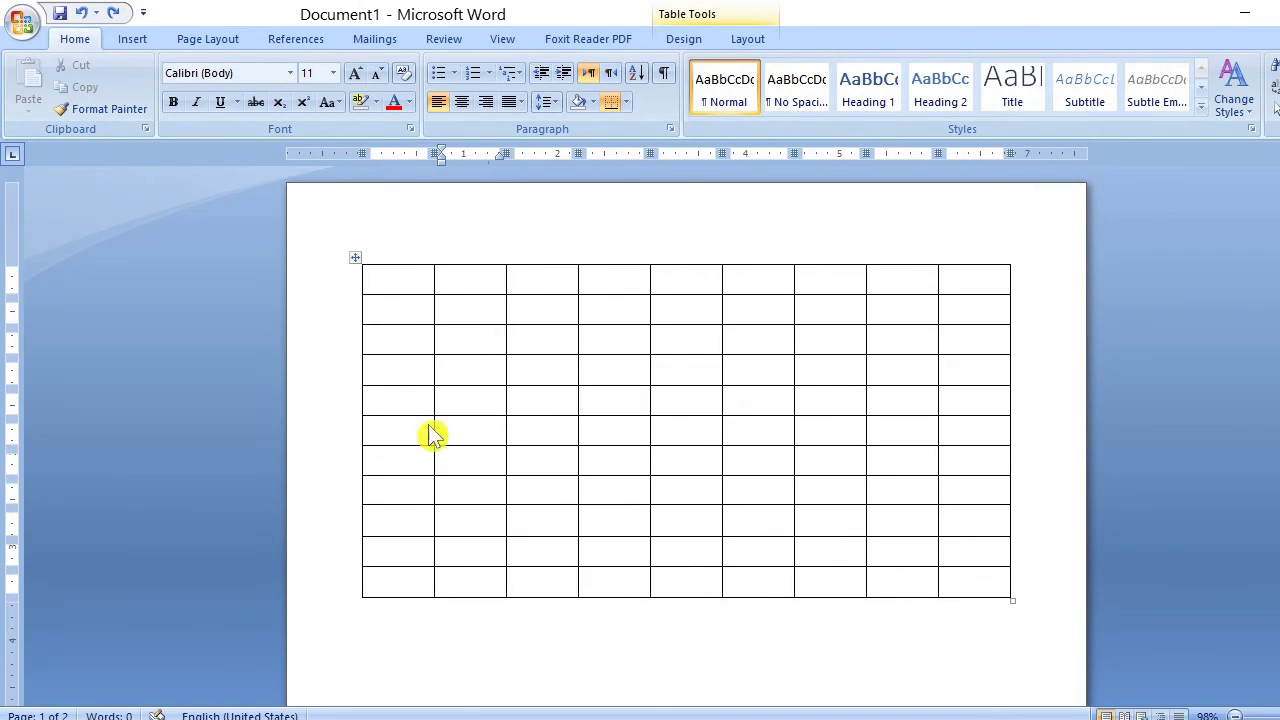
{"action": "key", "text": "ctrl+z"}
{"action": "key", "text": "ctrl+z"}
{"action": "key", "text": "ctrl+z"}
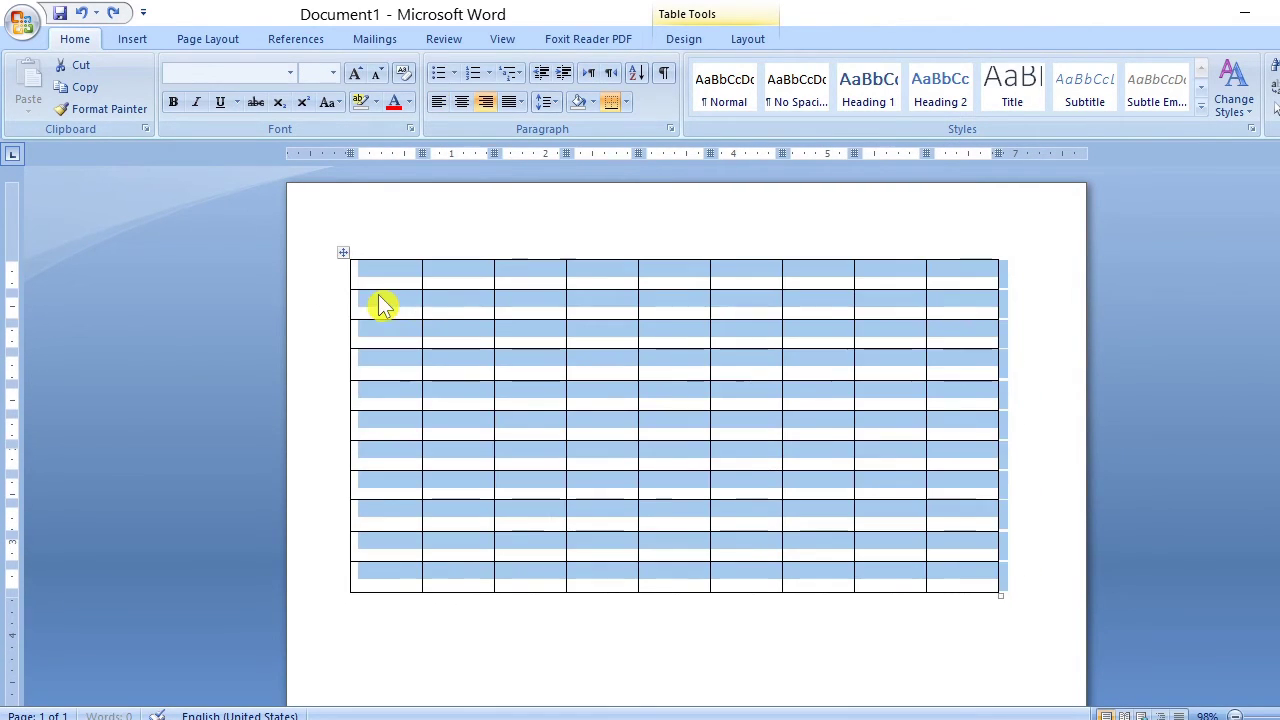
{"action": "key", "text": "ctrl+z"}
{"action": "key", "text": "ctrl+z"}
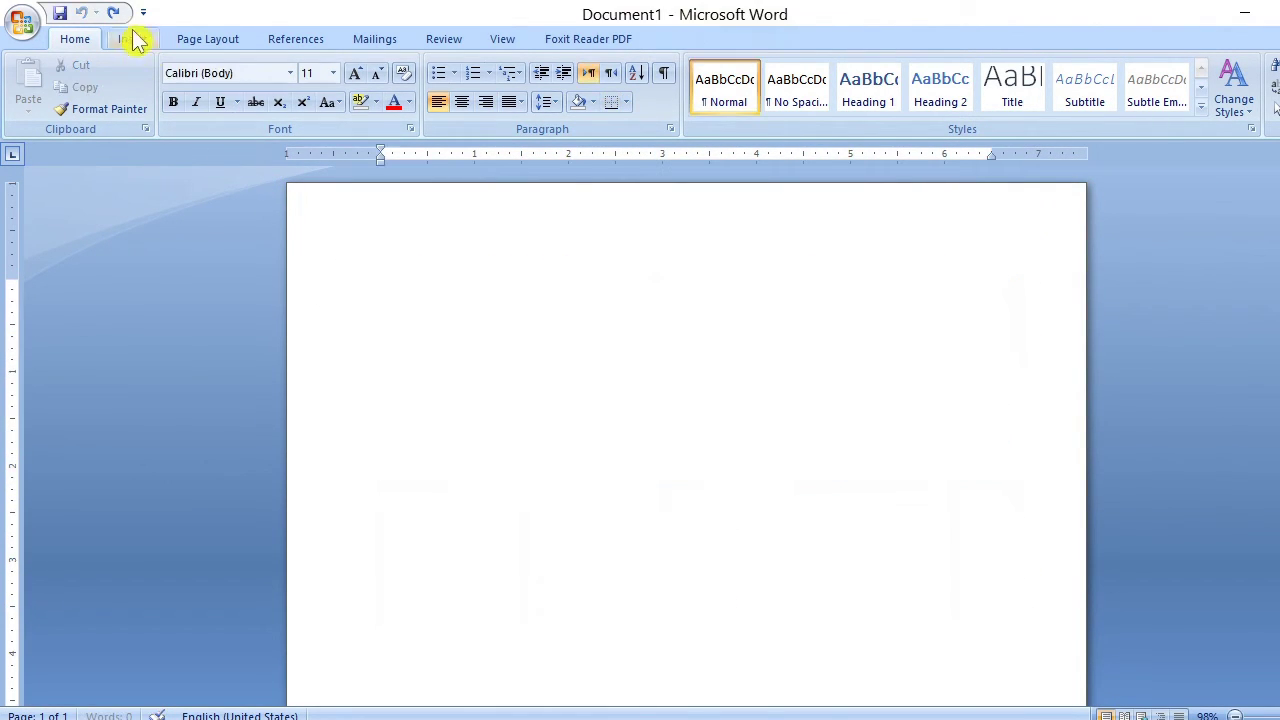
Step: Review the column, row and AutoFit settings for inserting a table by dimensions, and close them without inserting
{"action": "left_click", "coordinate": [134, 42]}
{"action": "left_click", "coordinate": [174, 111]}
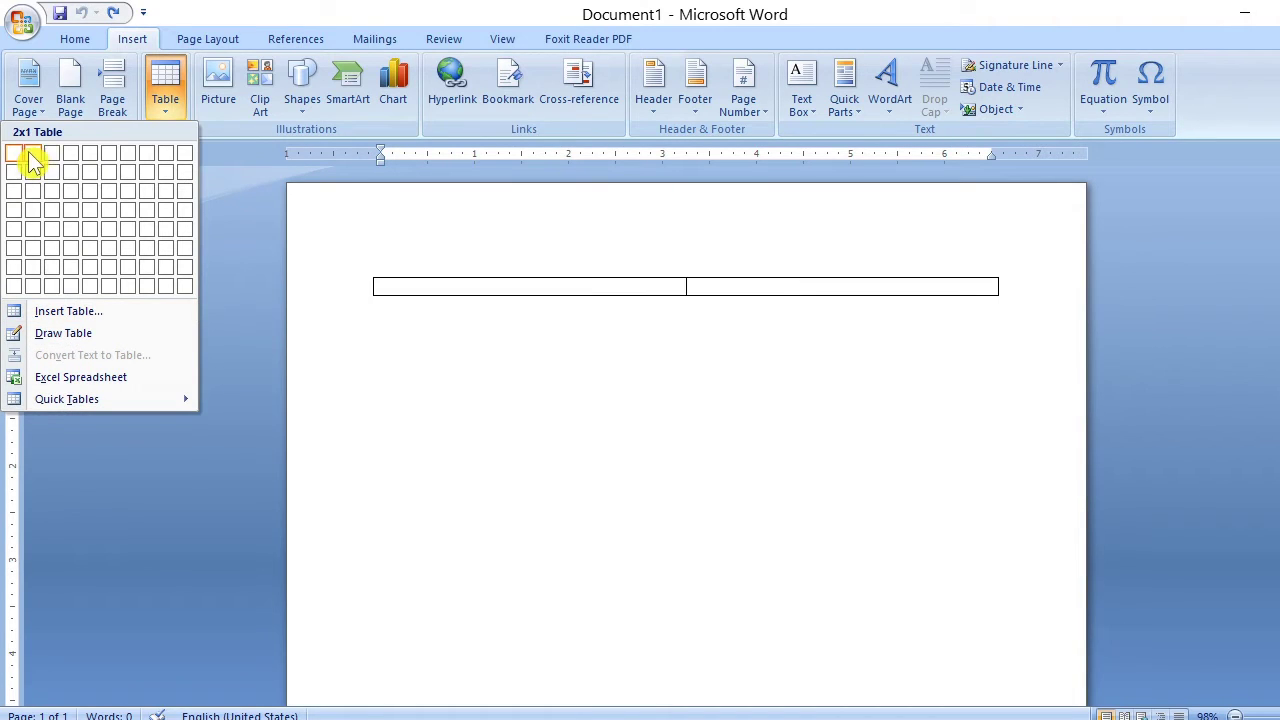
{"action": "left_click", "coordinate": [97, 318]}
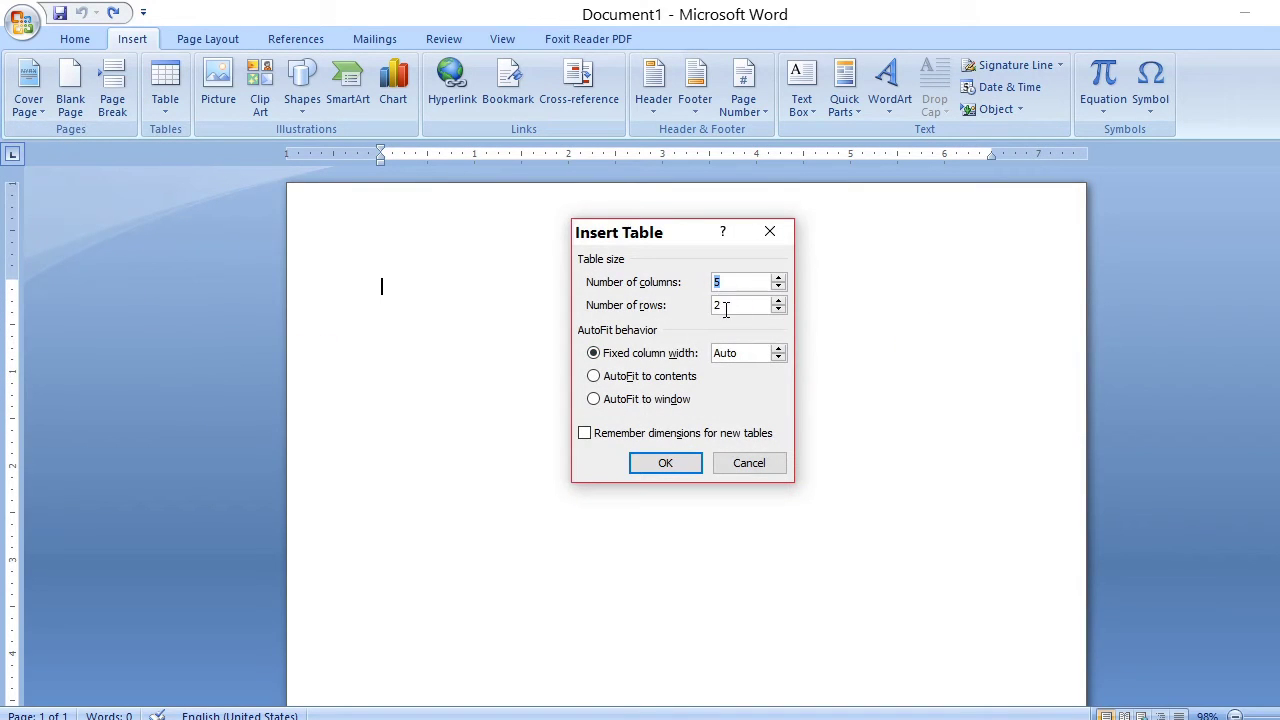
{"action": "left_click", "coordinate": [750, 466]}
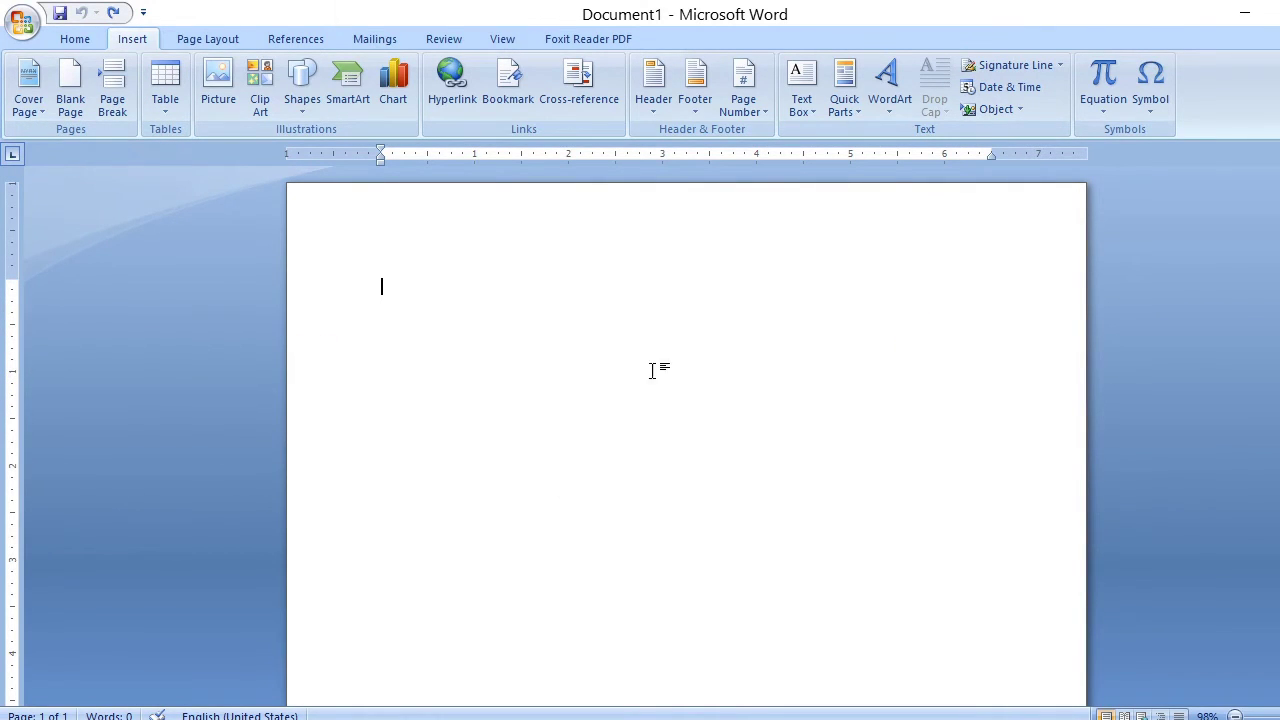
{"action": "left_click", "coordinate": [158, 112]}
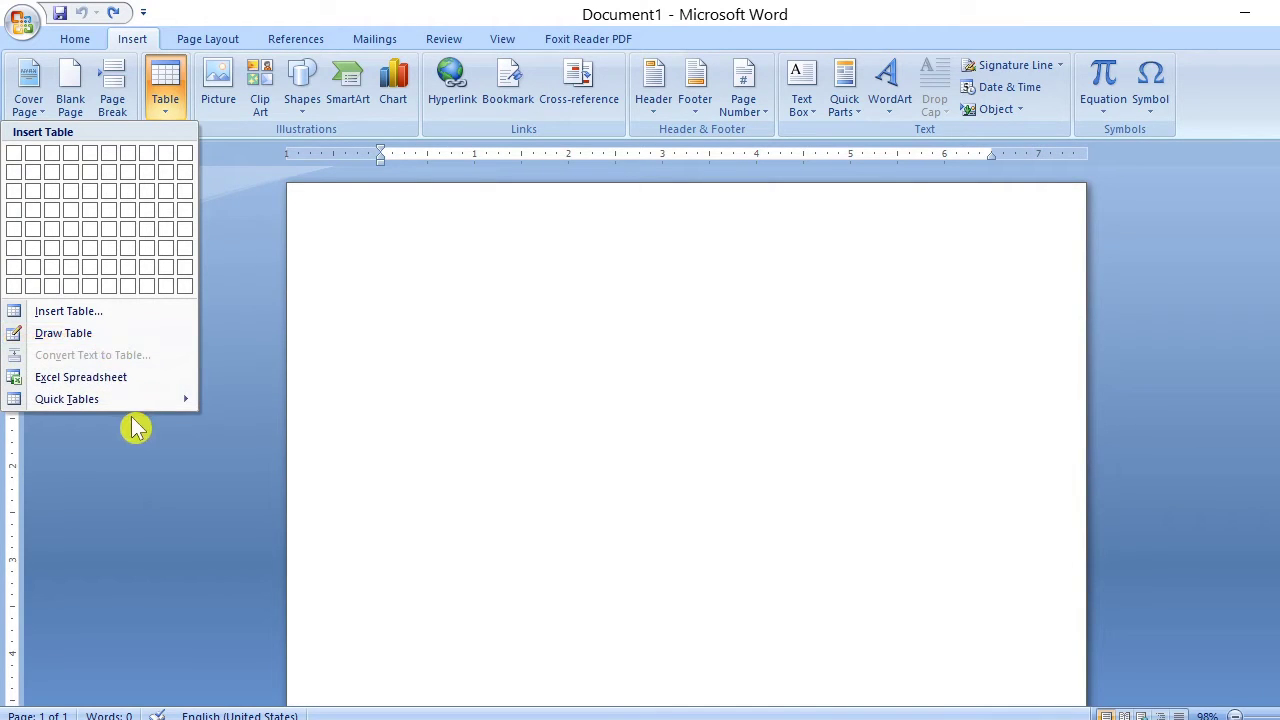
{"action": "mouse_move", "coordinate": [135, 398]}
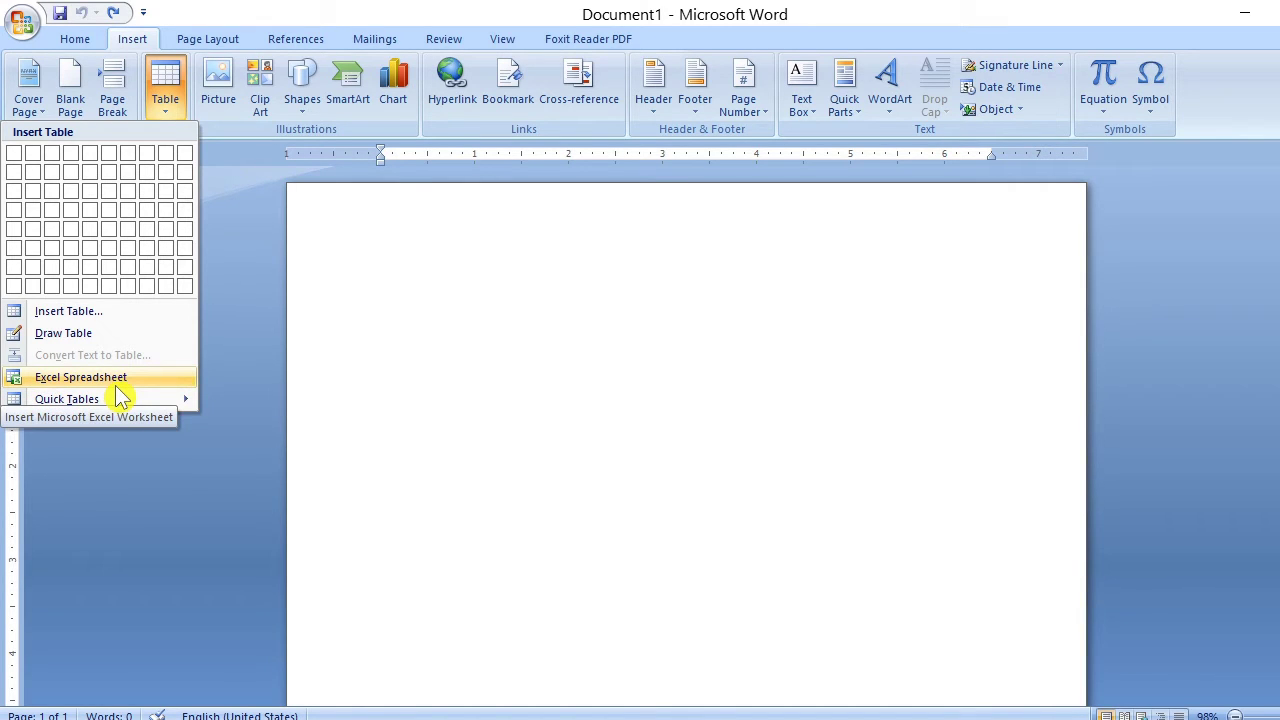
{"action": "left_click", "coordinate": [600, 425]}
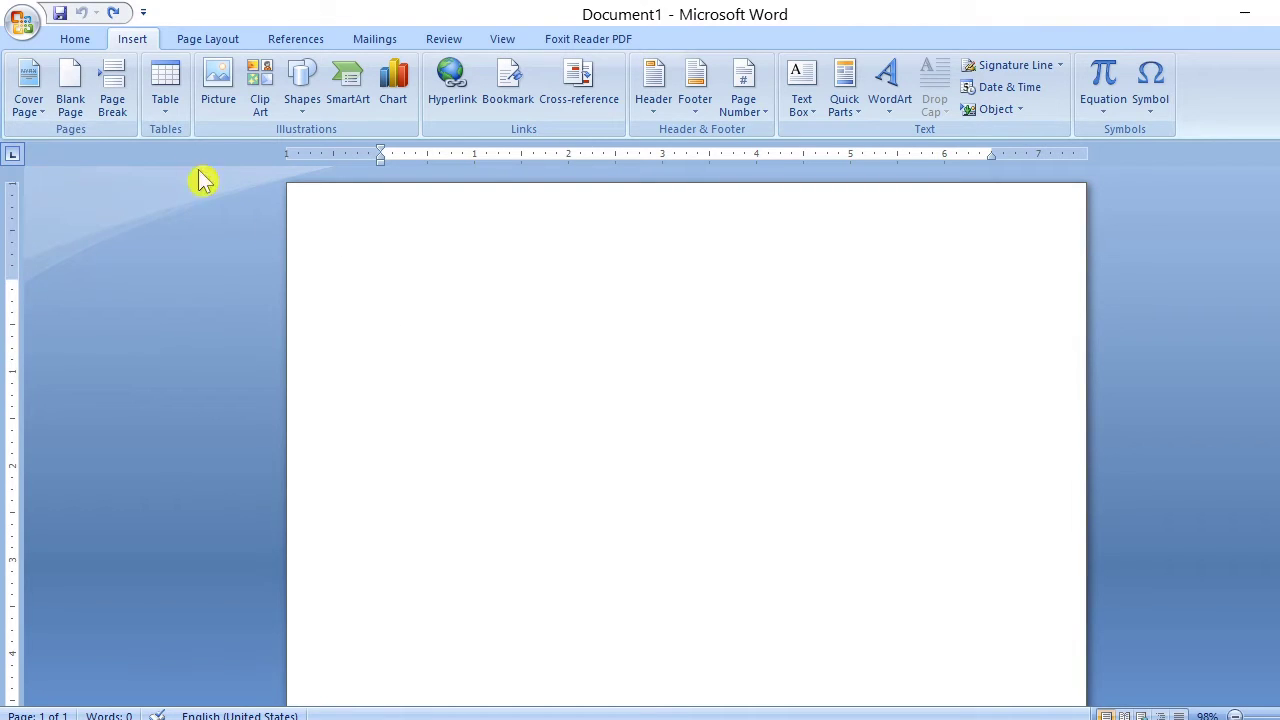
Step: Insert an embedded Excel spreadsheet into the blank page and enlarge it to about 7.2 by 3.4 inches
{"action": "left_click", "coordinate": [175, 116]}
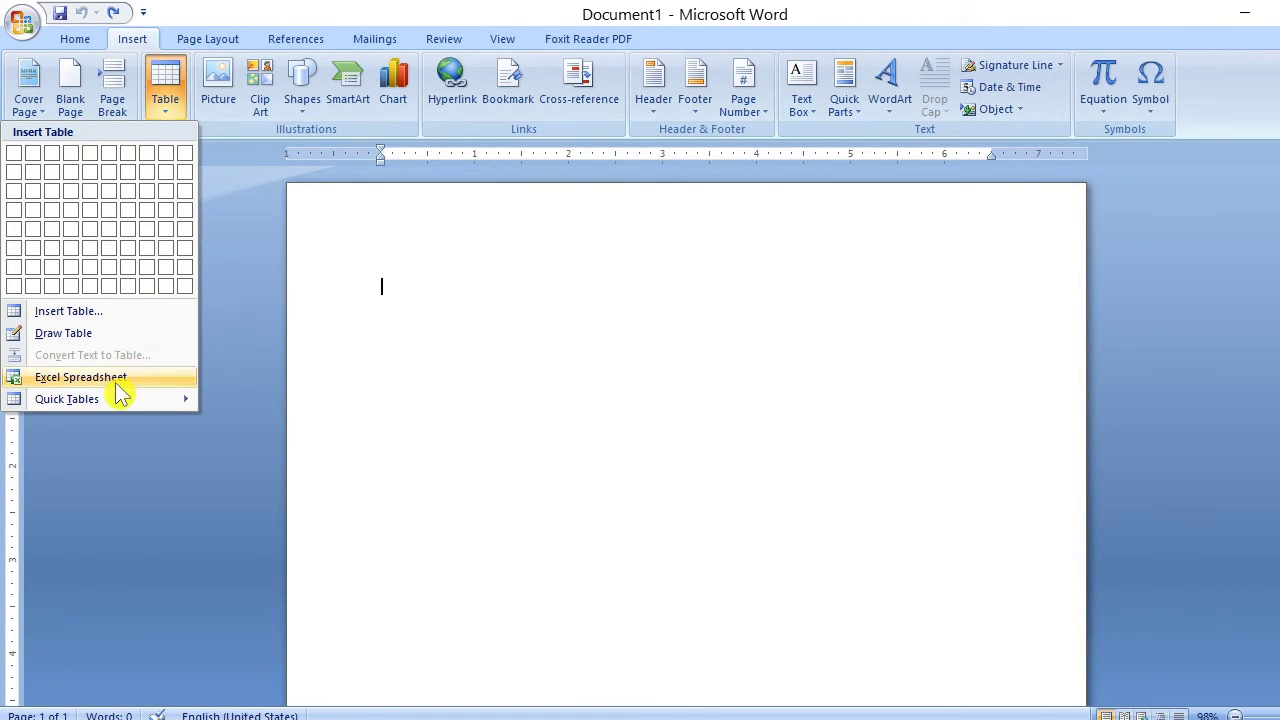
{"action": "left_click", "coordinate": [81, 377]}
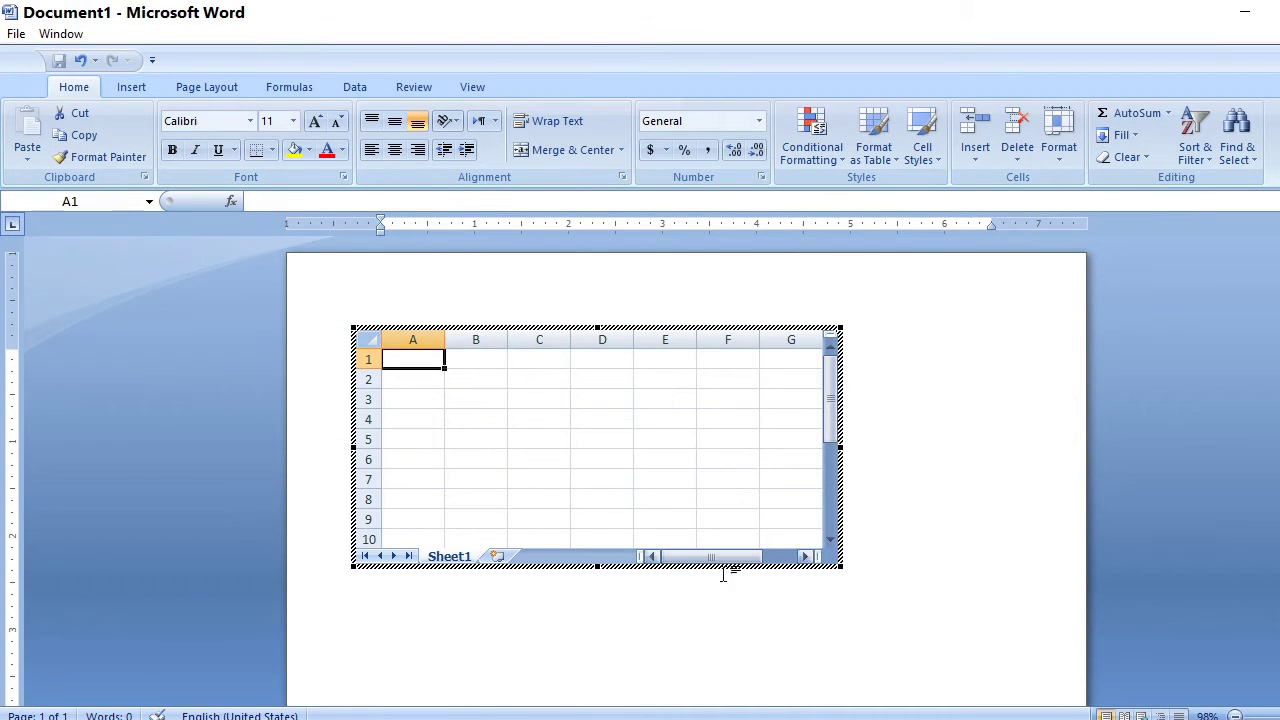
{"action": "left_click_drag", "start_coordinate": [840, 565], "coordinate": [1030, 645]}
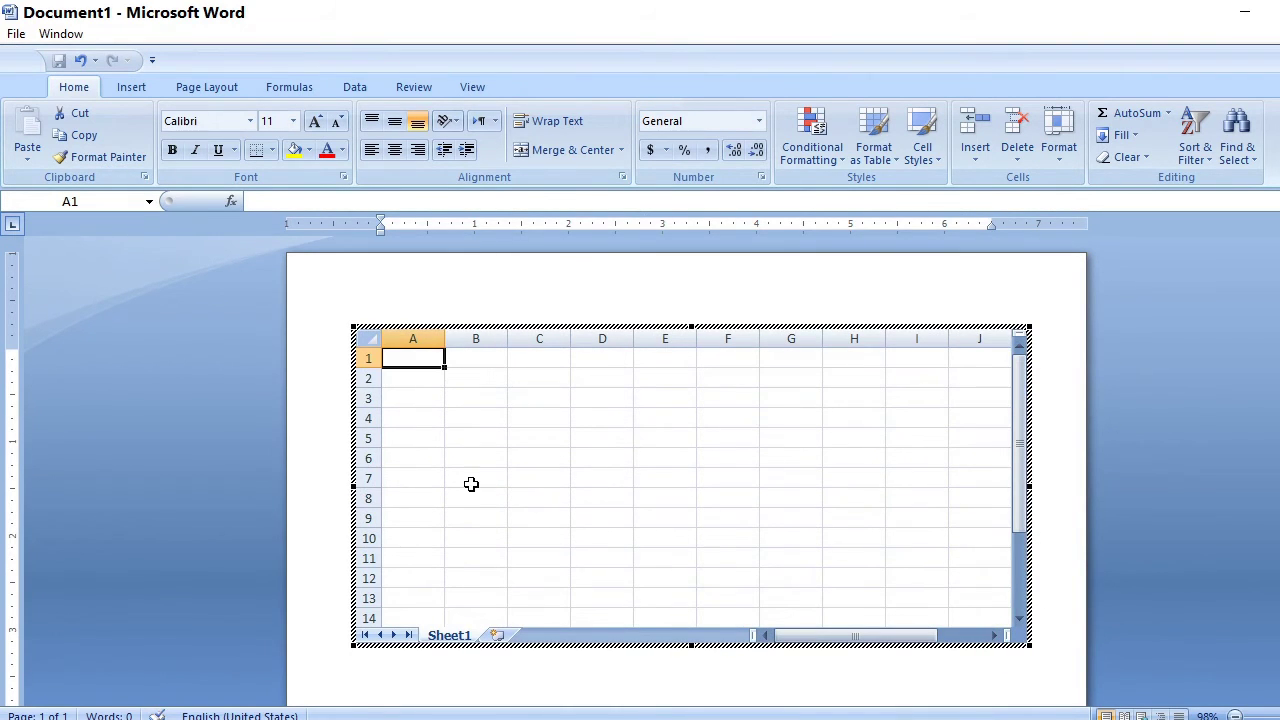
Step: Enter 2 in cell A3 and 3 in cell B3 of the embedded spreadsheet
{"action": "left_click", "coordinate": [415, 382]}
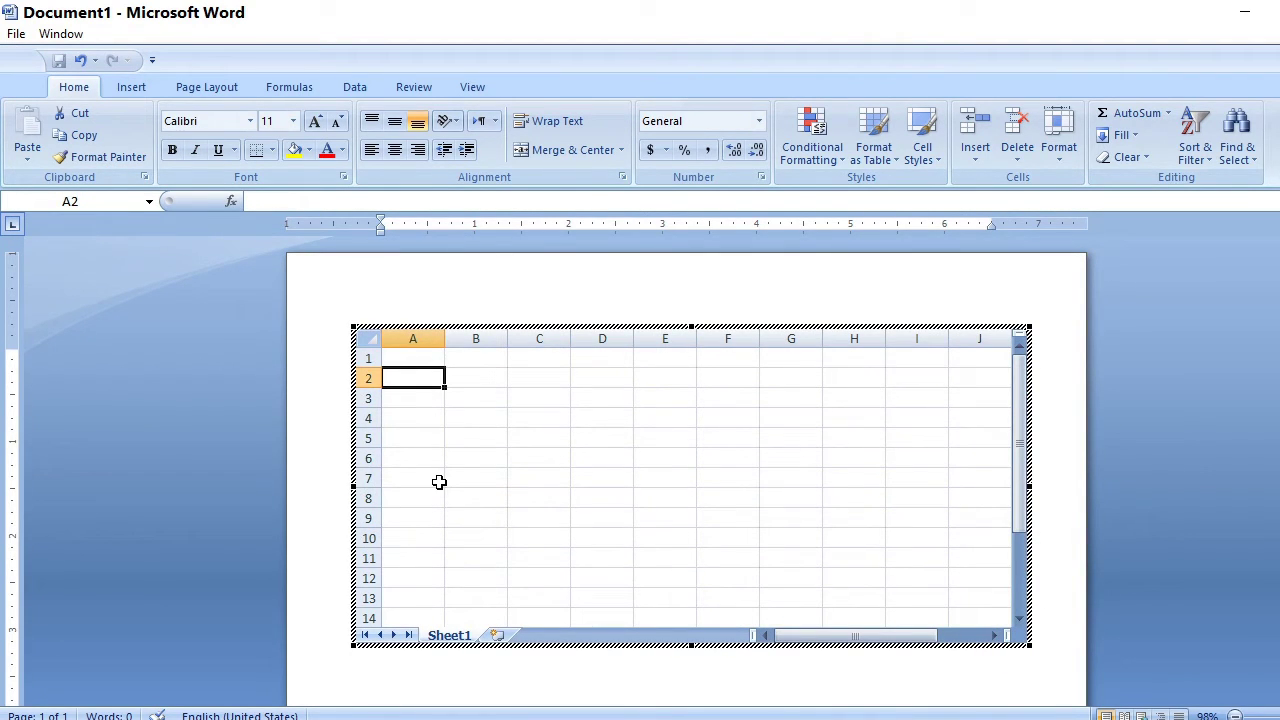
{"action": "left_click", "coordinate": [420, 400]}
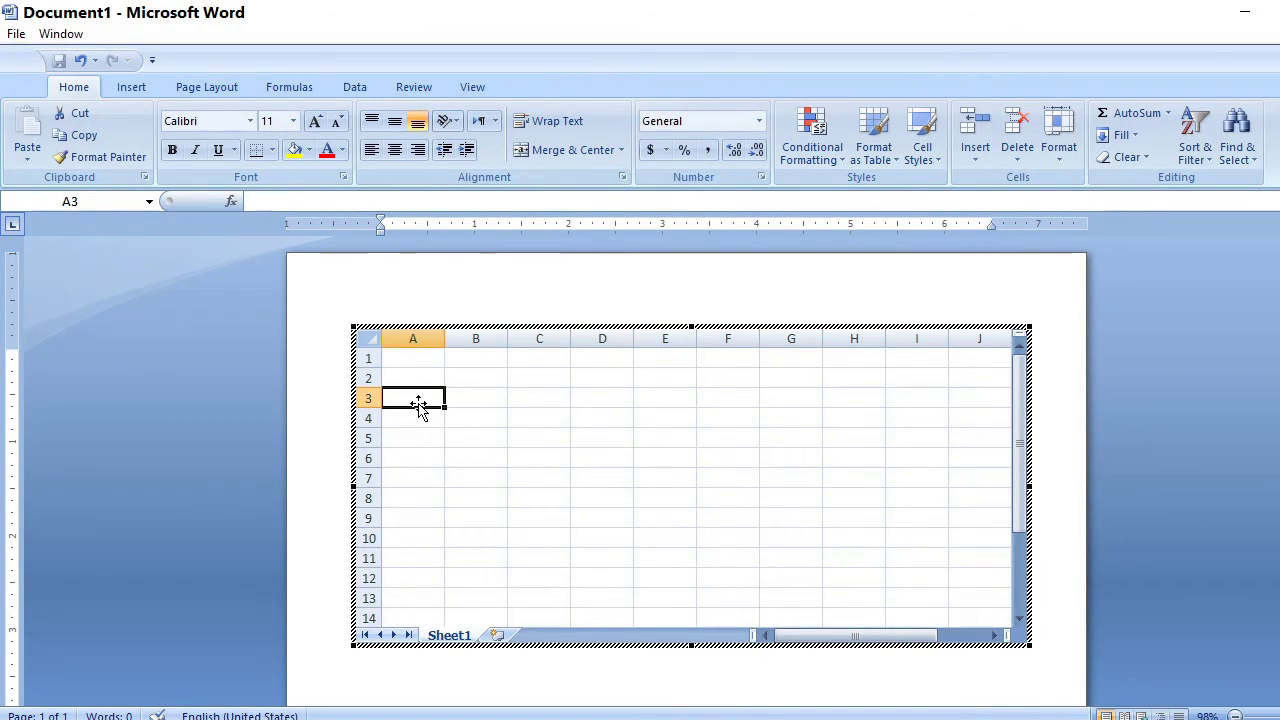
{"action": "type", "text": "2"}
{"action": "left_click", "coordinate": [481, 401]}
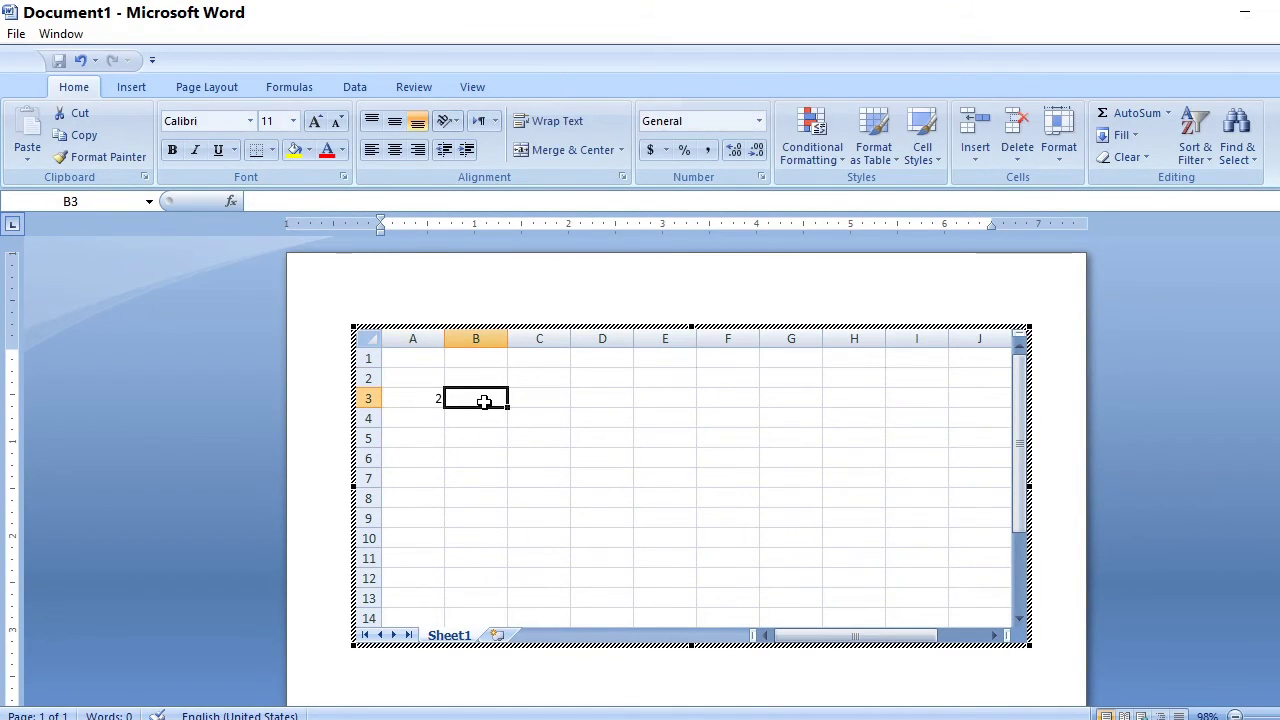
{"action": "type", "text": "3"}
Step: Enter the formula =A3*B3 in cell C3 of the embedded spreadsheet and reselect that cell
{"action": "left_click", "coordinate": [537, 398]}
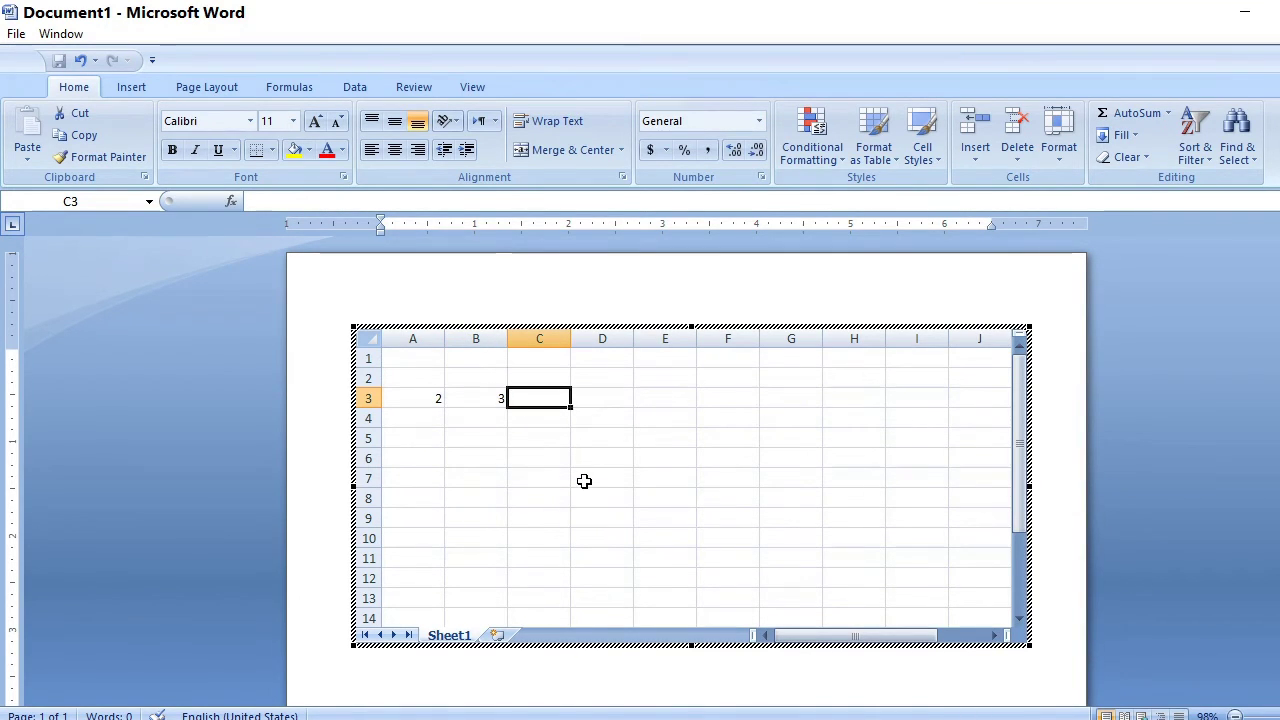
{"action": "type", "text": "="}
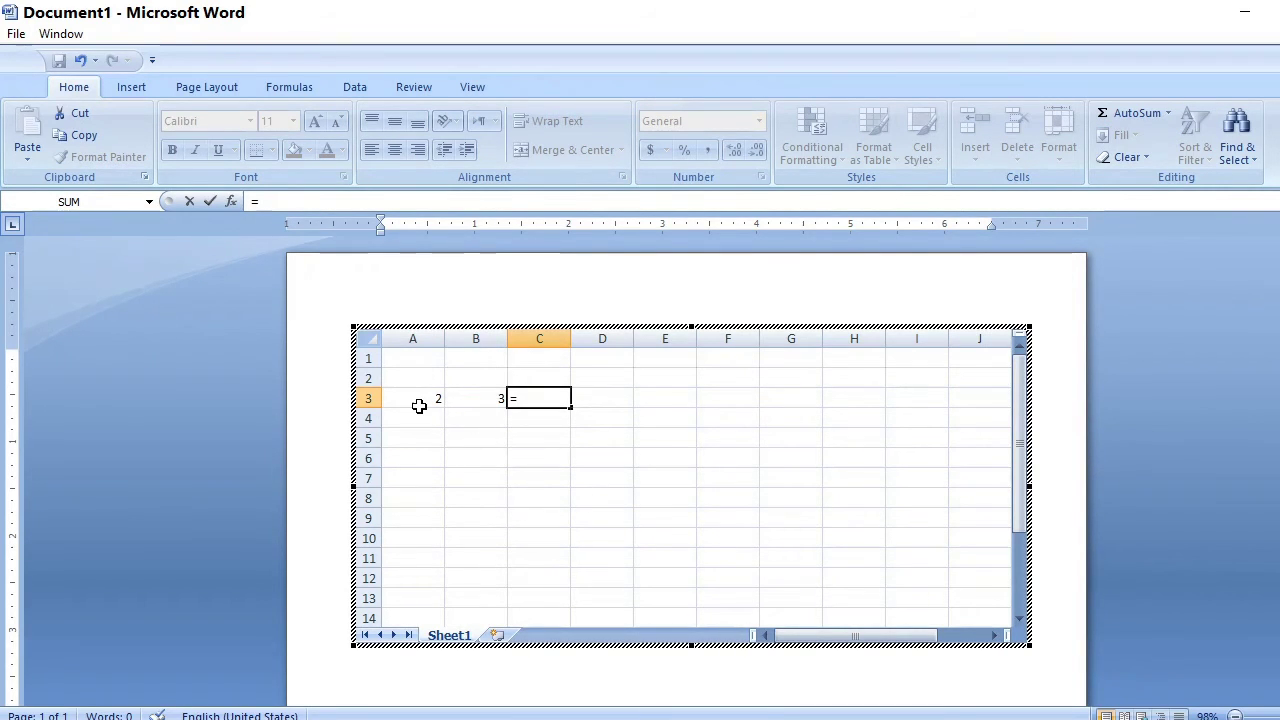
{"action": "type", "text": "a3"}
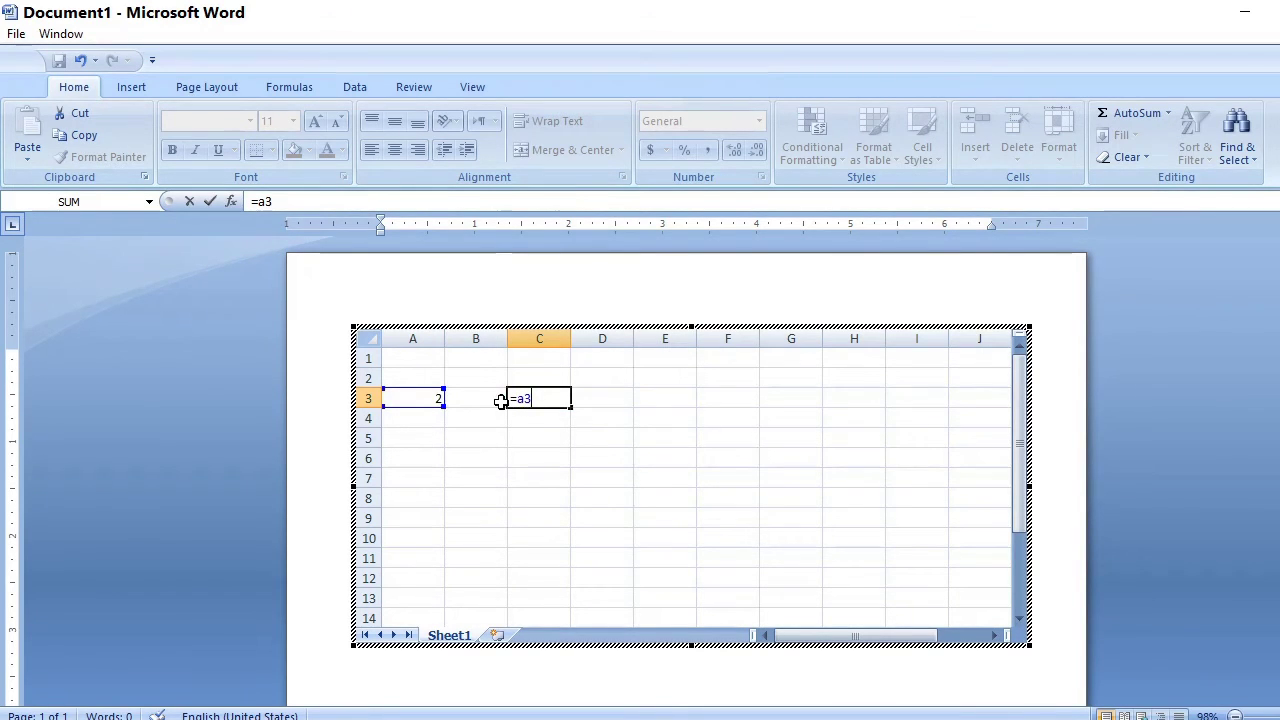
{"action": "type", "text": "*"}
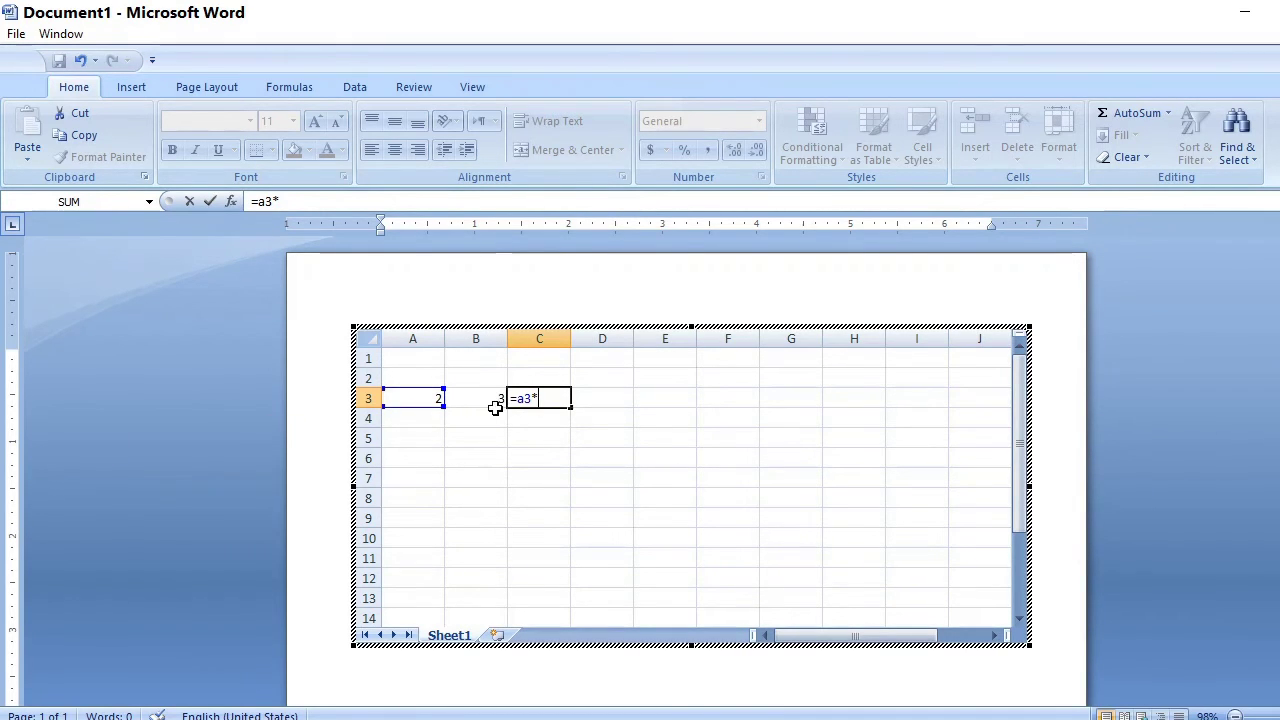
{"action": "type", "text": "b"}
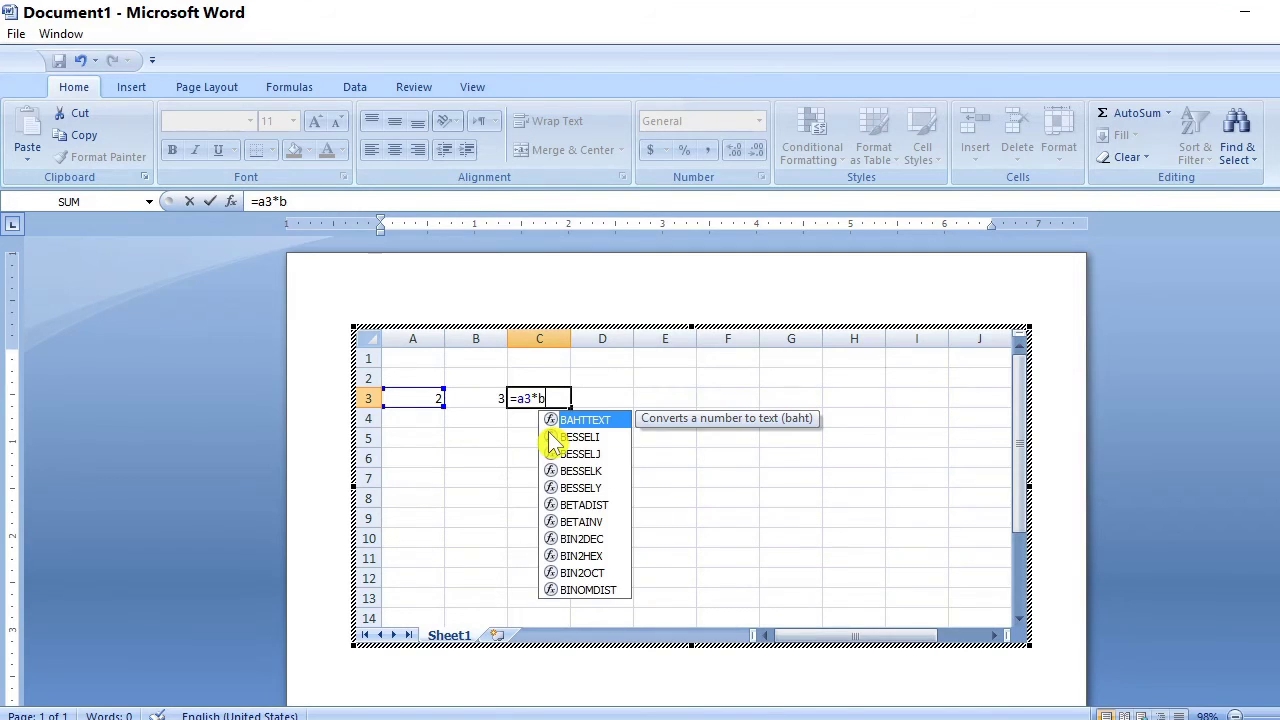
{"action": "type", "text": "3"}
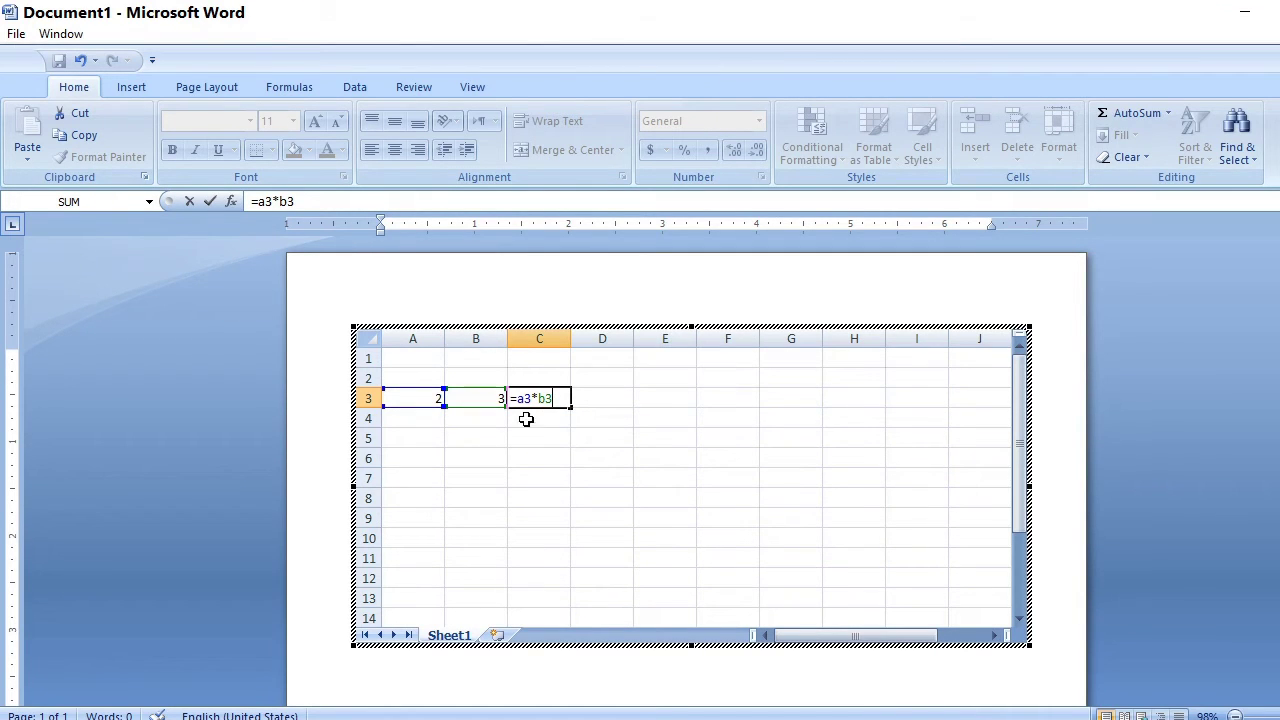
{"action": "key", "text": "Return"}
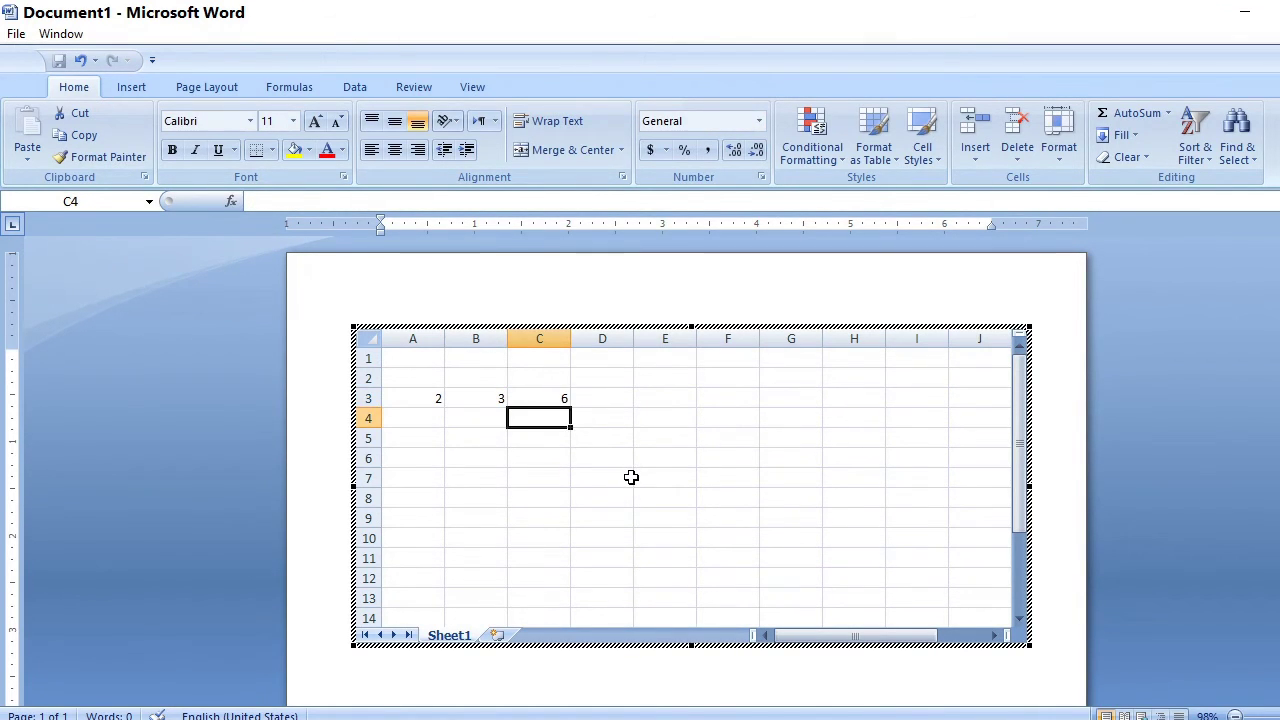
{"action": "left_click", "coordinate": [551, 400]}
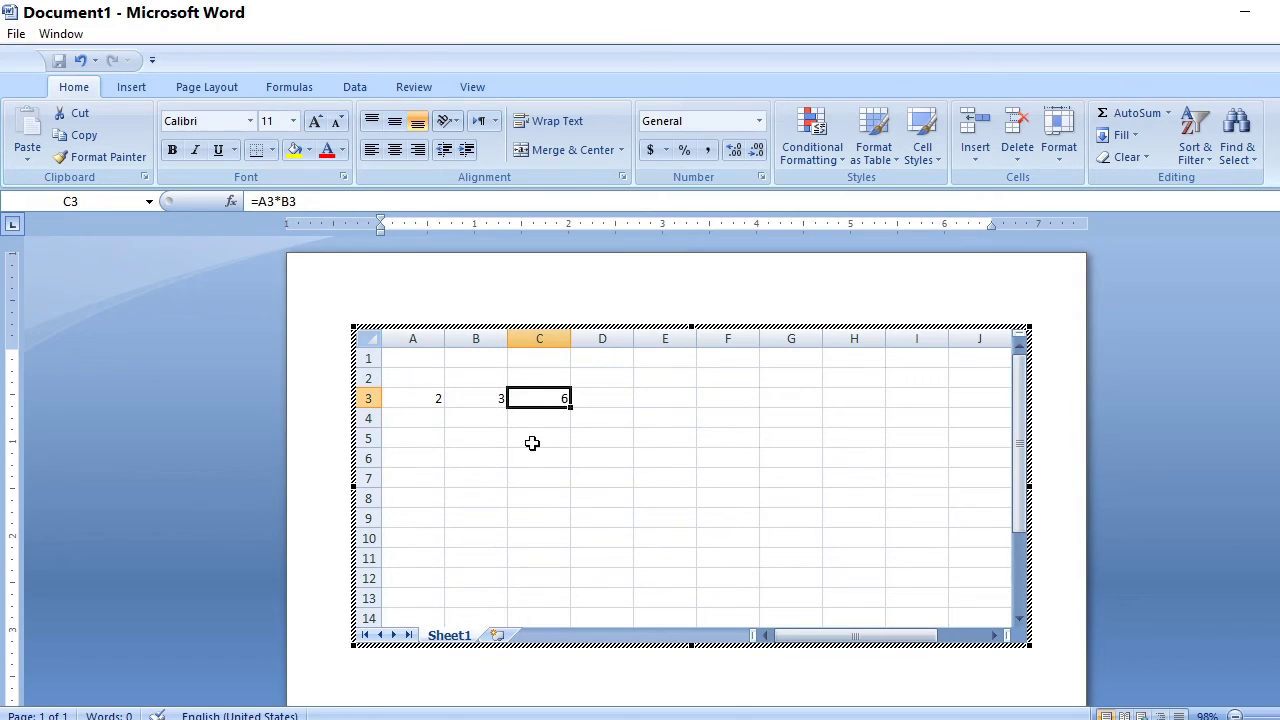
Step: Enter 4 in cell A4 and 6 in cell B4 of the embedded spreadsheet
{"action": "left_click", "coordinate": [416, 421]}
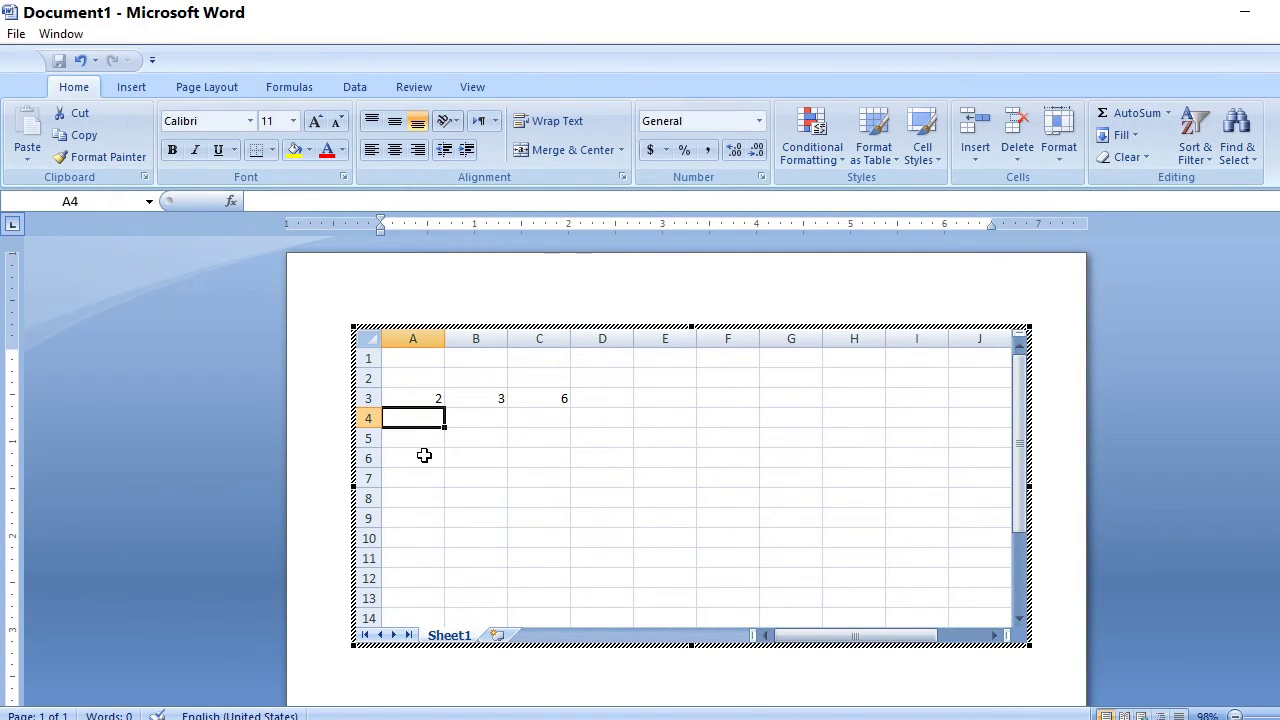
{"action": "type", "text": "4"}
{"action": "left_click", "coordinate": [506, 419]}
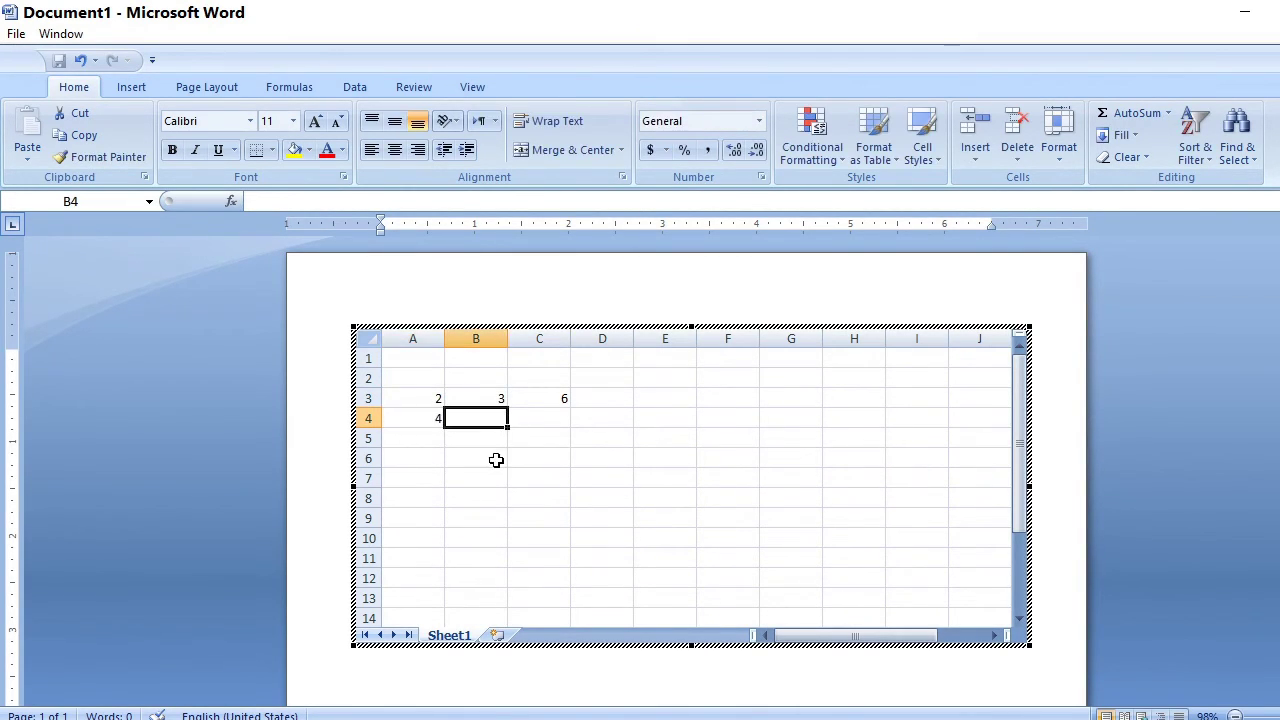
{"action": "type", "text": "6"}
{"action": "left_click", "coordinate": [531, 425]}
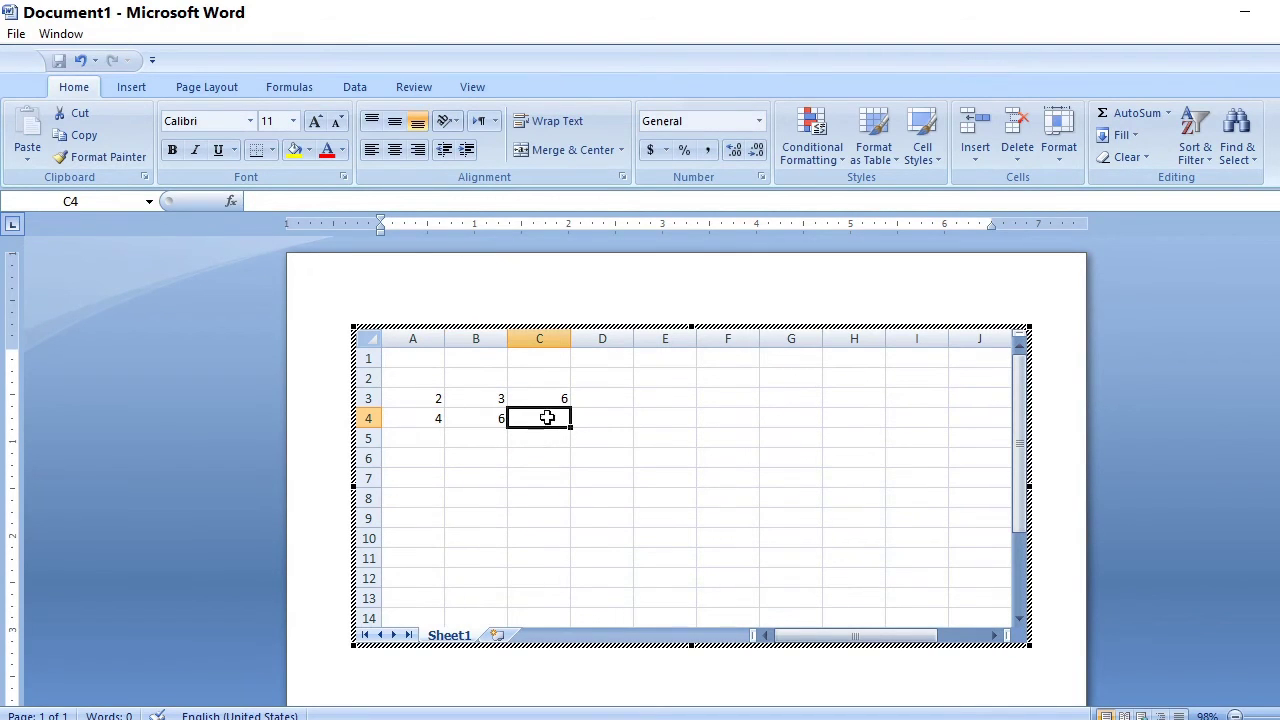
Step: Fill the multiplication formula from cell C3 down through C5
{"action": "left_click", "coordinate": [554, 402]}
{"action": "left_click_drag", "start_coordinate": [573, 412], "coordinate": [572, 448]}
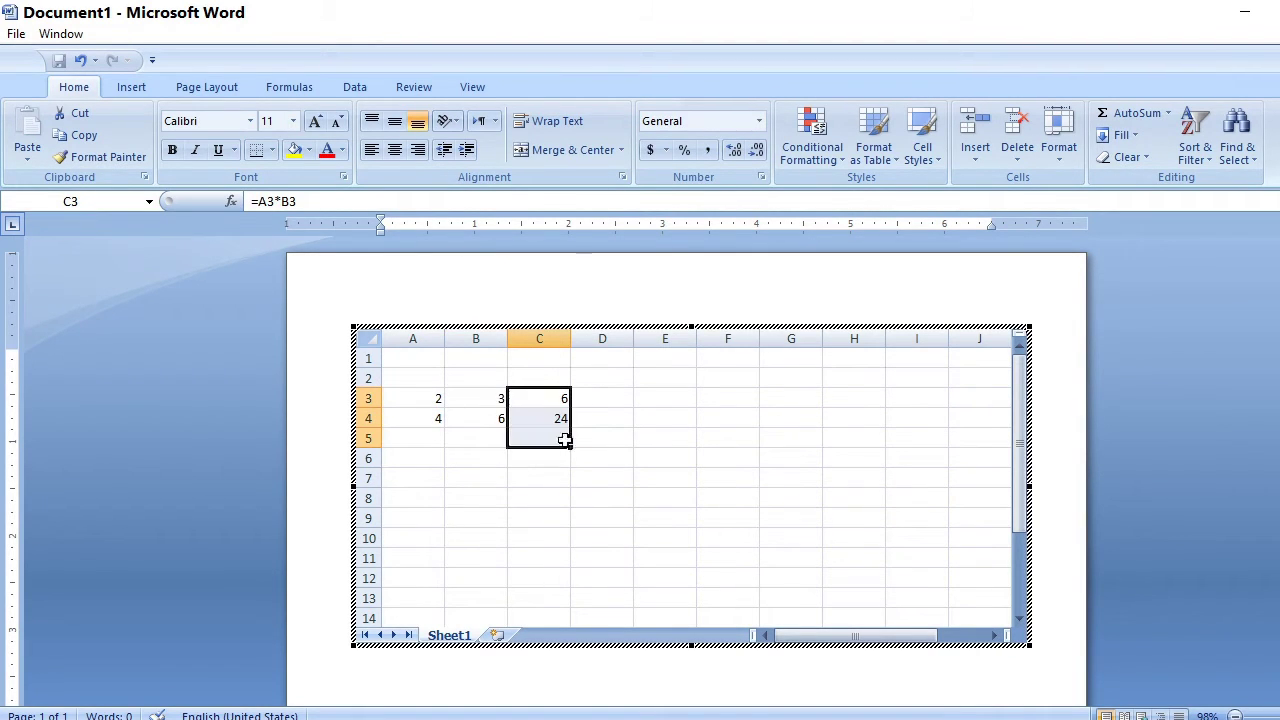
{"action": "left_click", "coordinate": [530, 432]}
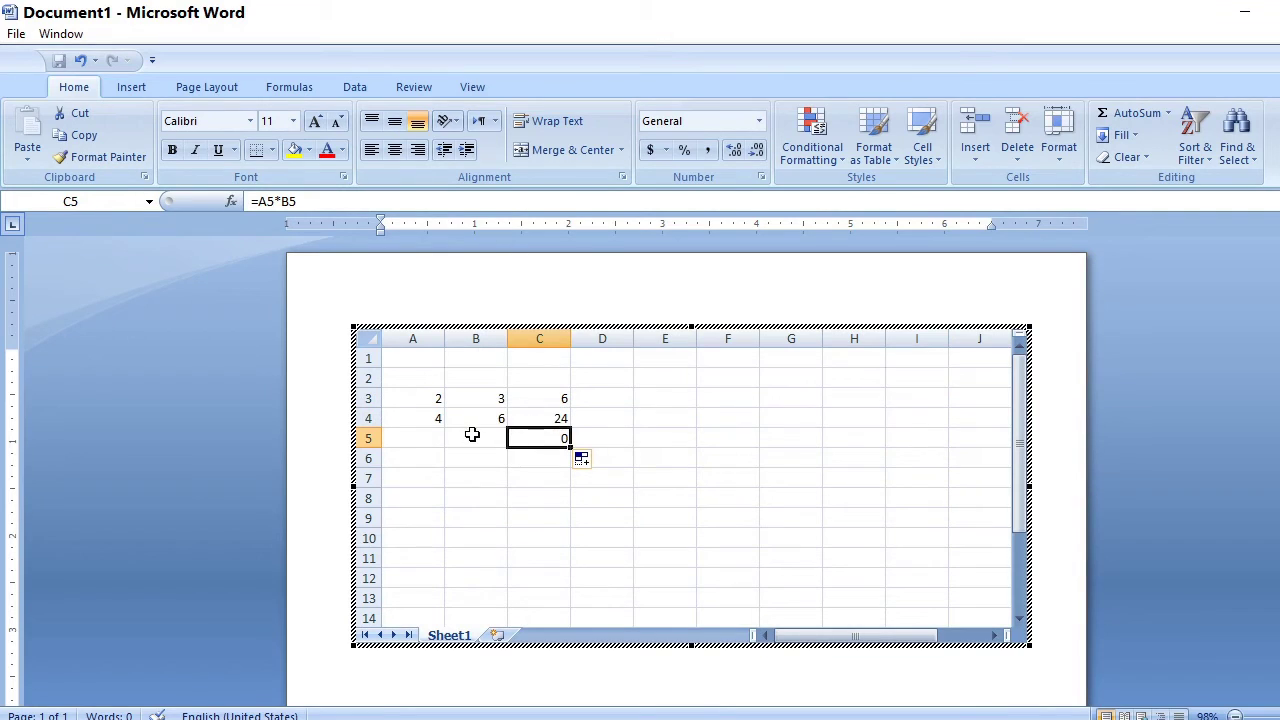
Step: Check the copied formulas in C5 and C4 against the cells they multiply in rows 5 and 4
{"action": "left_click_drag", "start_coordinate": [474, 438], "coordinate": [403, 443]}
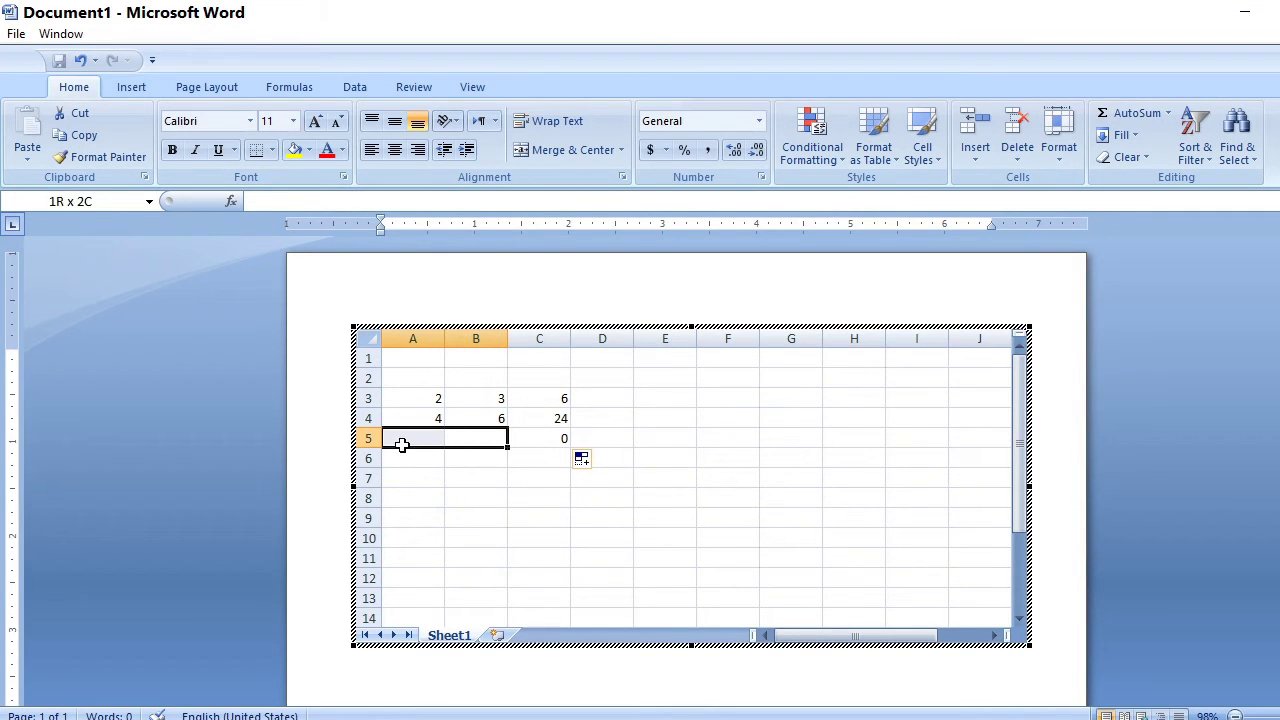
{"action": "left_click", "coordinate": [544, 447]}
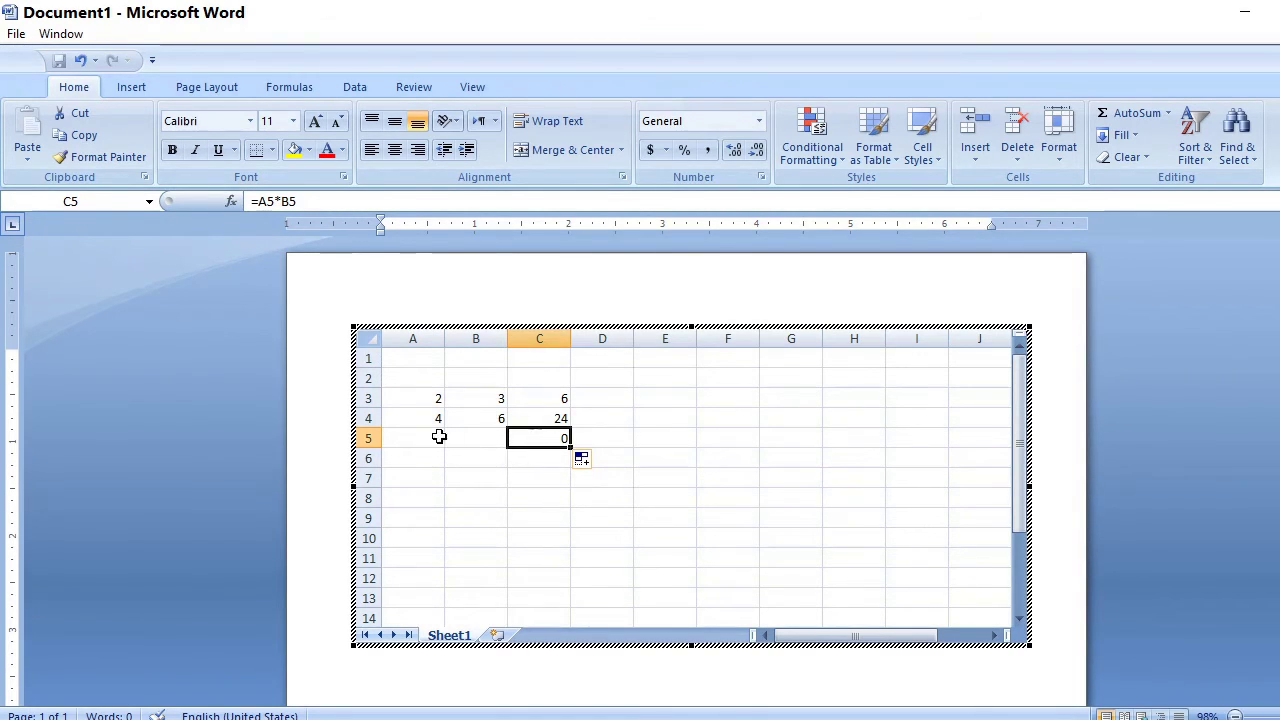
{"action": "left_click", "coordinate": [410, 420]}
{"action": "left_click", "coordinate": [479, 423]}
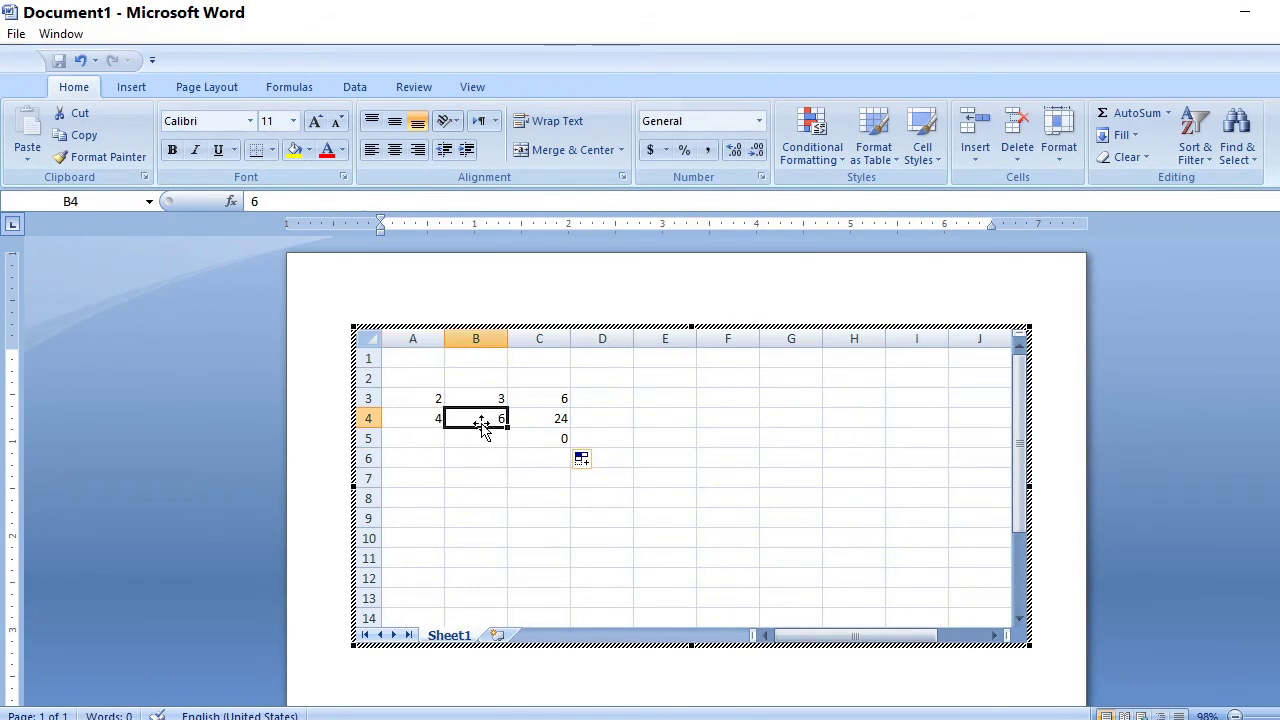
{"action": "left_click", "coordinate": [551, 427]}
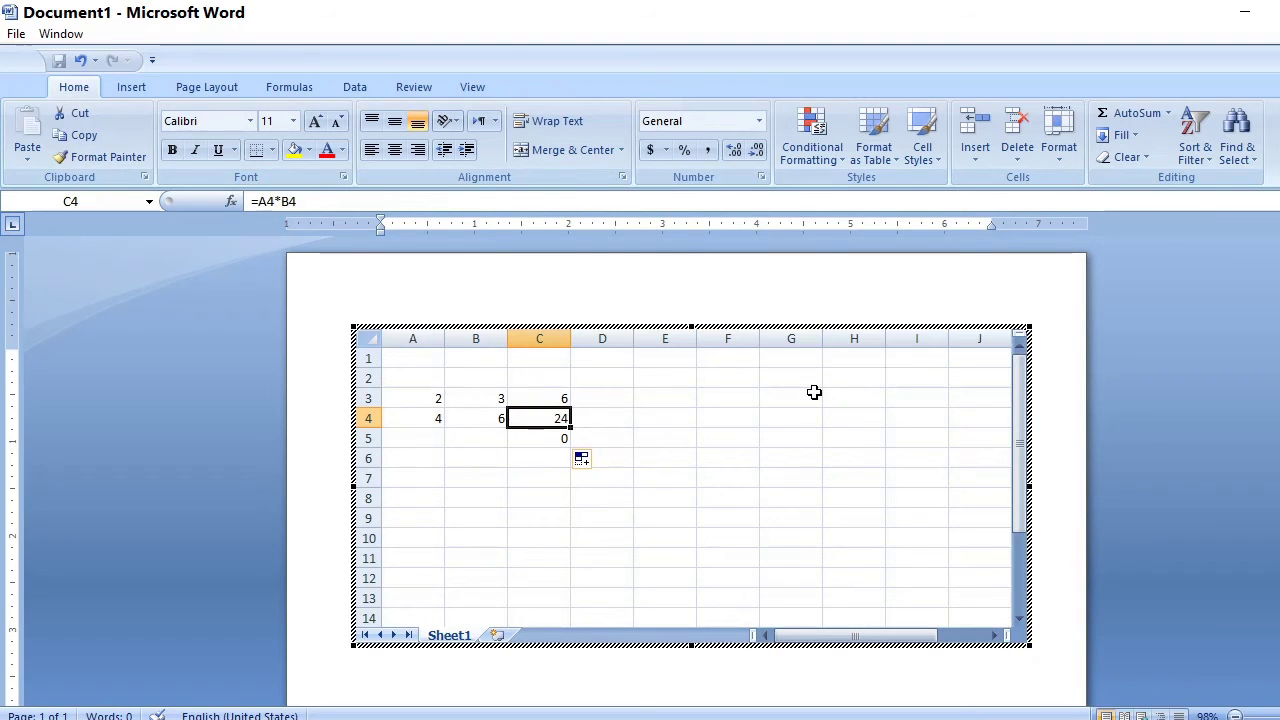
{"action": "scroll", "coordinate": [450, 465], "scroll_direction": "down", "scroll_amount": 2}
{"action": "scroll", "coordinate": [451, 471], "scroll_direction": "up", "scroll_amount": 2}
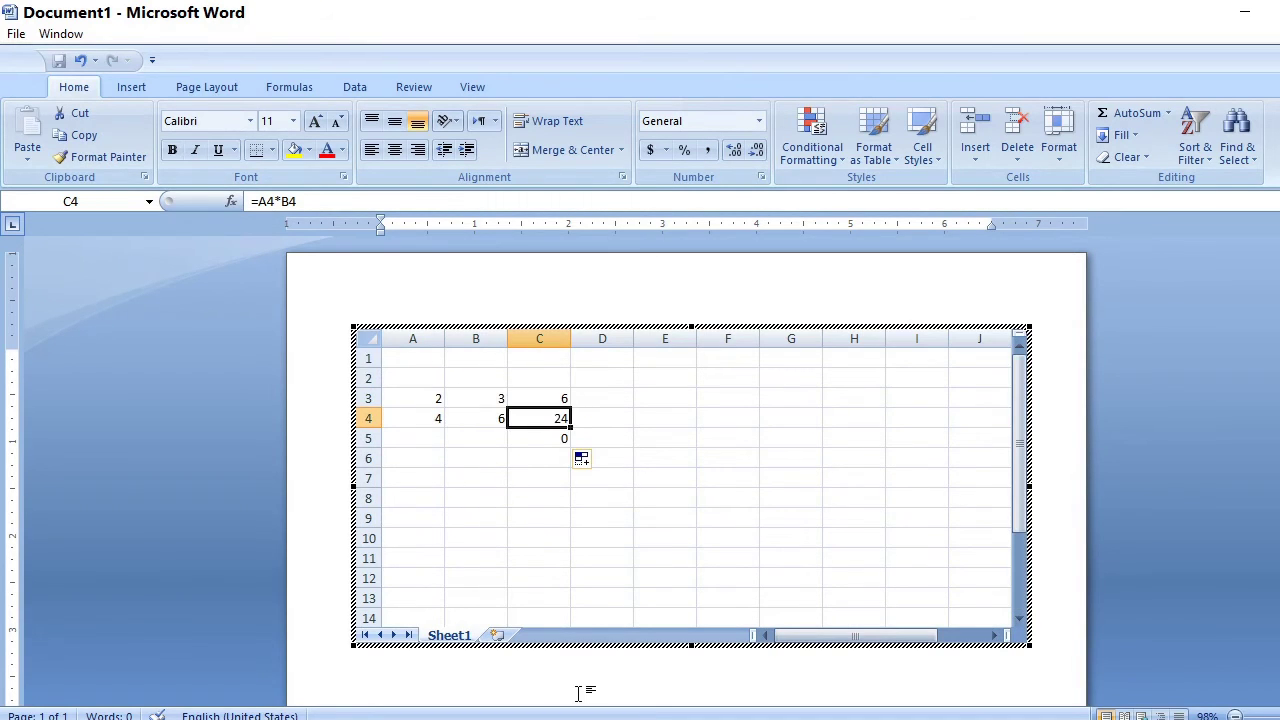
Step: Leave spreadsheet editing and delete the embedded spreadsheet from the page
{"action": "left_click", "coordinate": [534, 671]}
{"action": "left_click", "coordinate": [498, 449]}
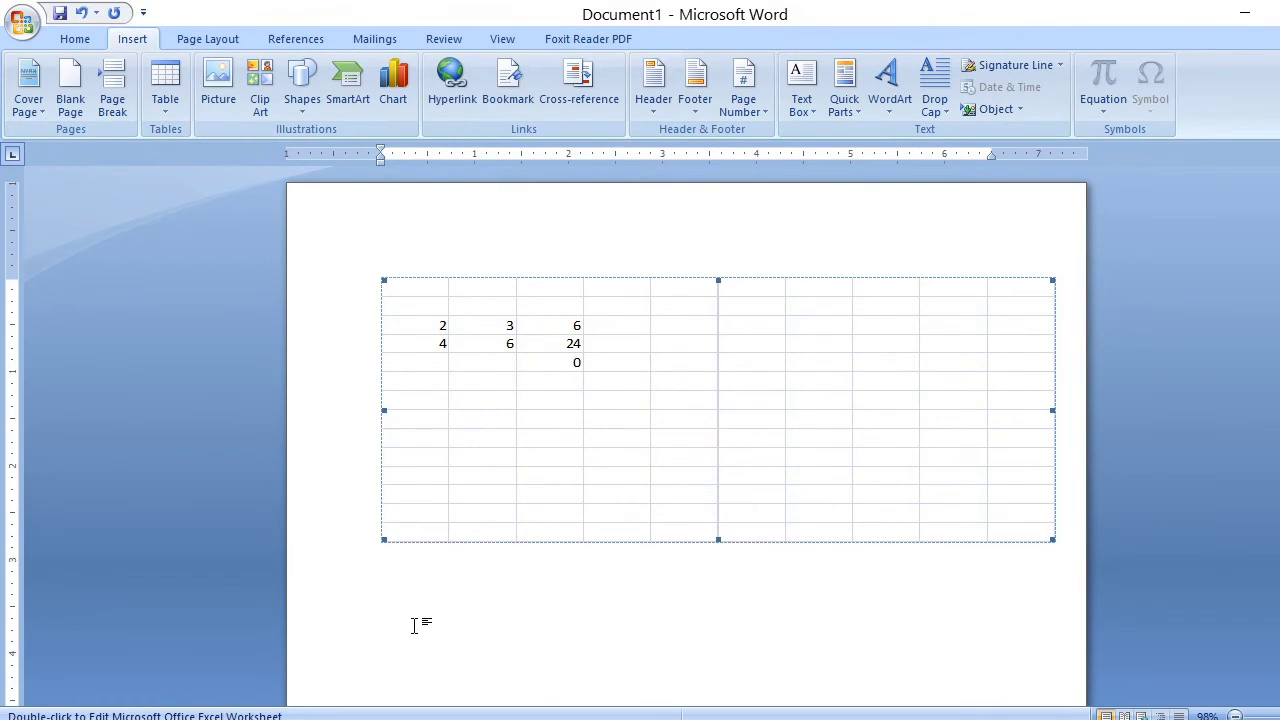
{"action": "key", "text": "Delete"}
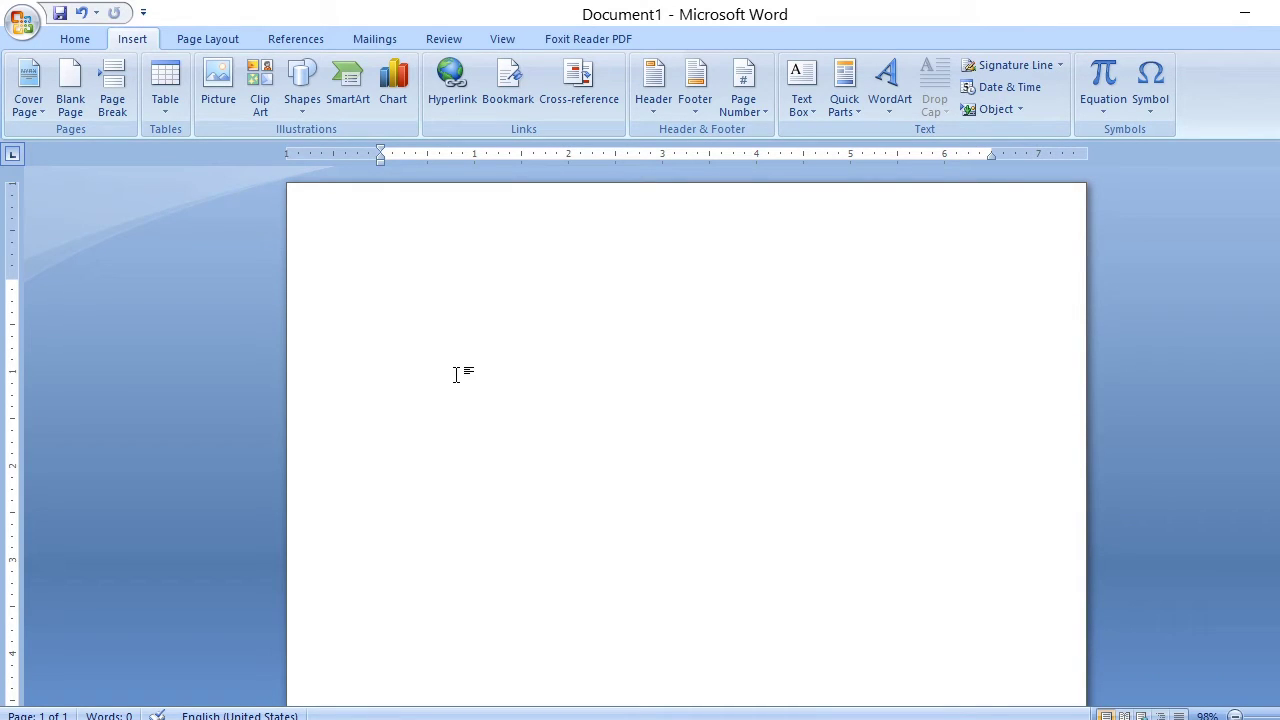
Step: Write three sample first names on one line separated by tabs, and capitalize each one
{"action": "type", "text": "Ali"}
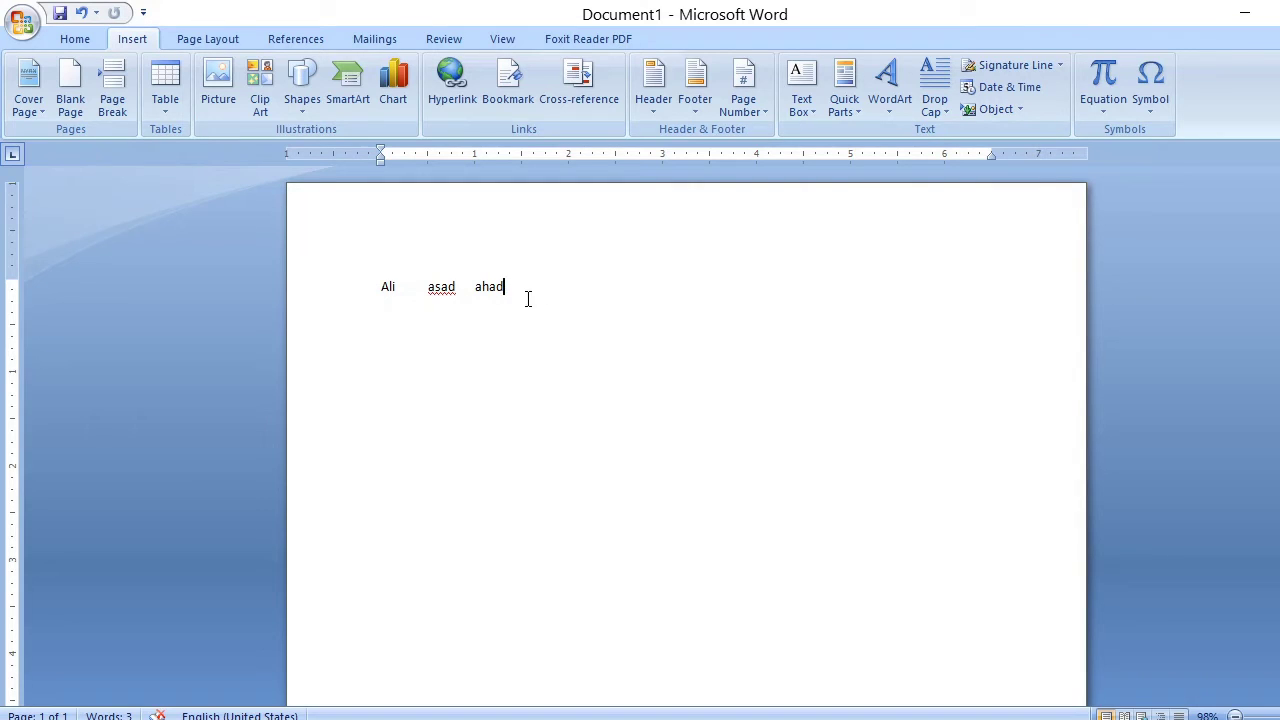
{"action": "left_click_drag", "start_coordinate": [504, 289], "coordinate": [383, 287]}
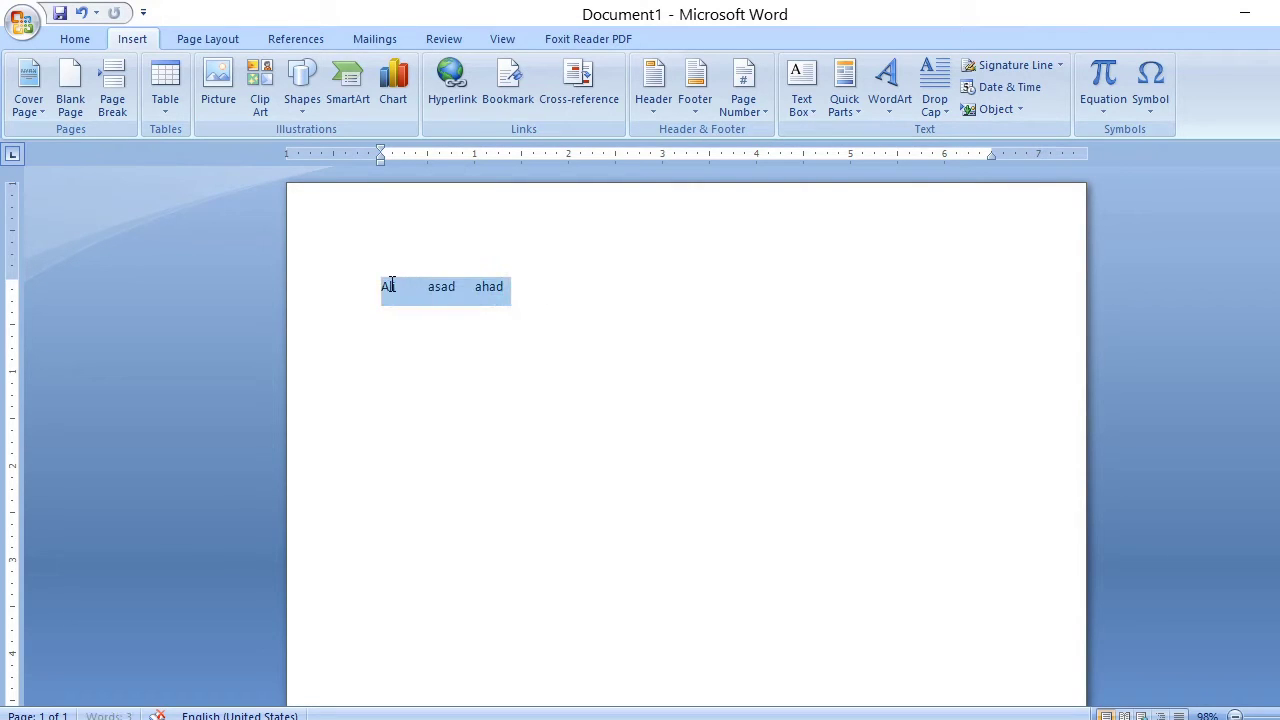
{"action": "left_click", "coordinate": [423, 357]}
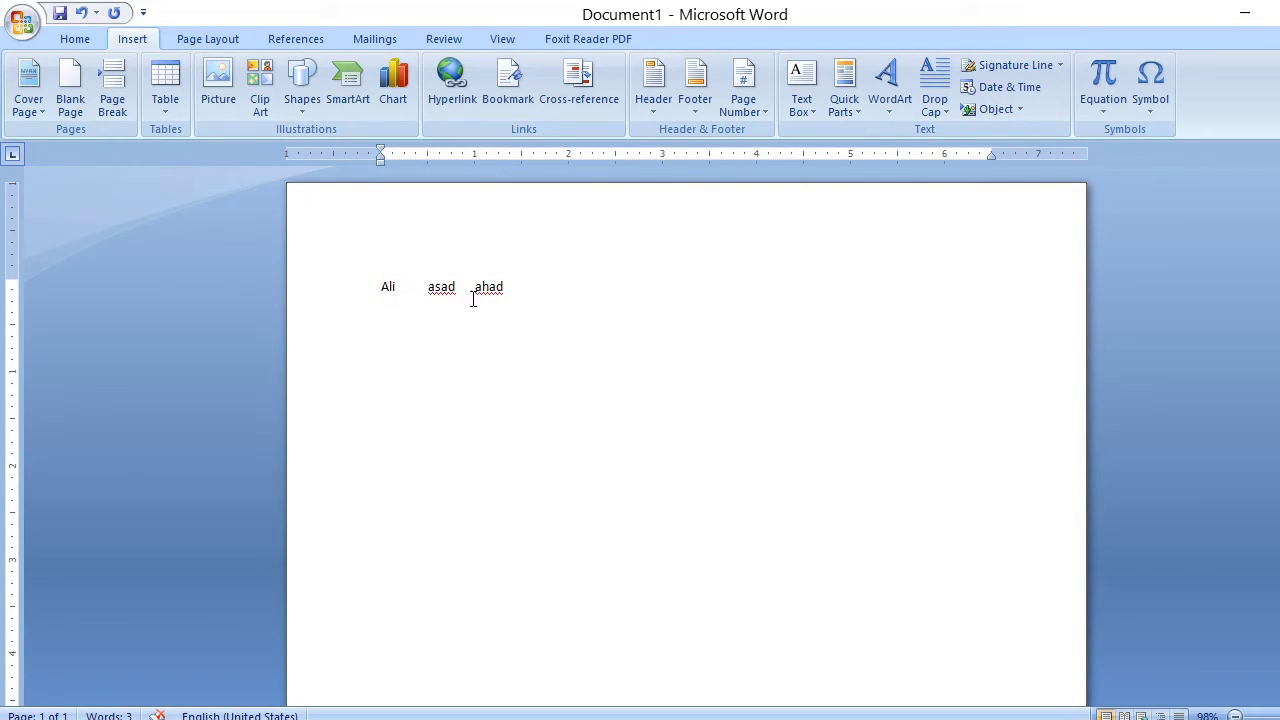
{"action": "key", "text": "shift+F3"}
{"action": "key", "text": "shift+F3"}
Step: Convert the line of names into a 3-column table with fixed Auto column width, separating the text at tabs
{"action": "left_click_drag", "start_coordinate": [520, 289], "coordinate": [363, 286]}
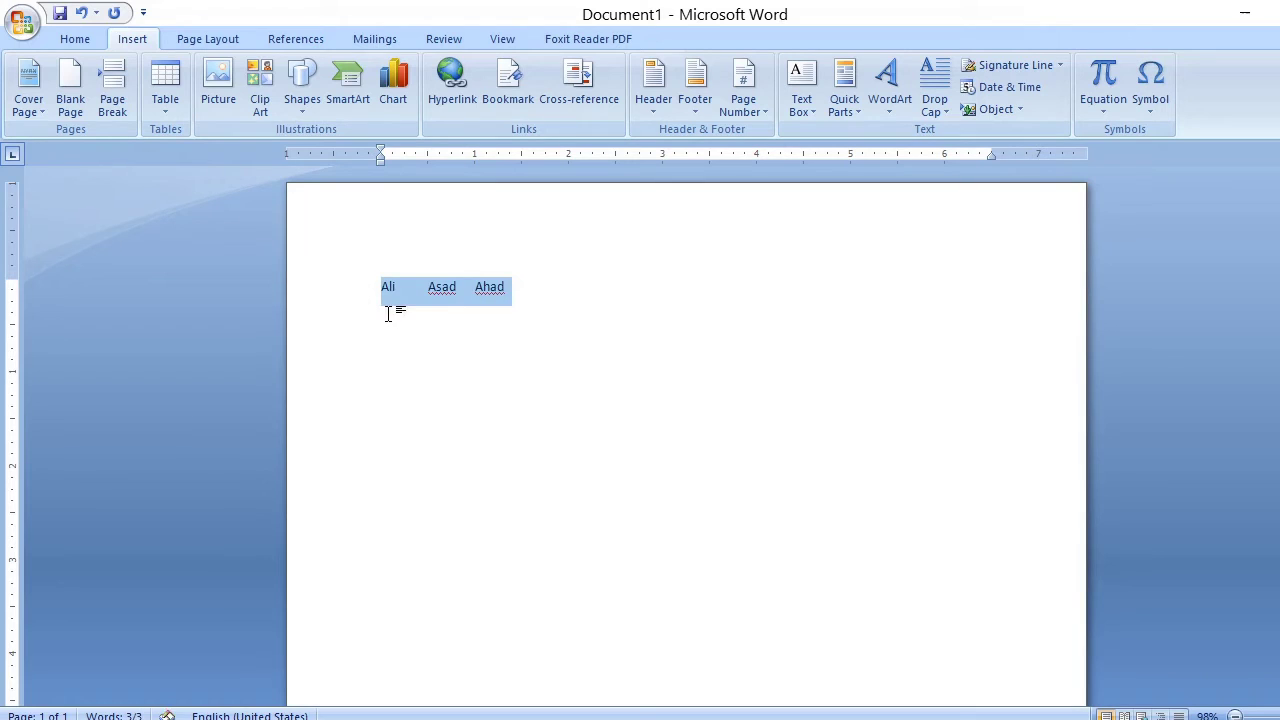
{"action": "left_click", "coordinate": [170, 115]}
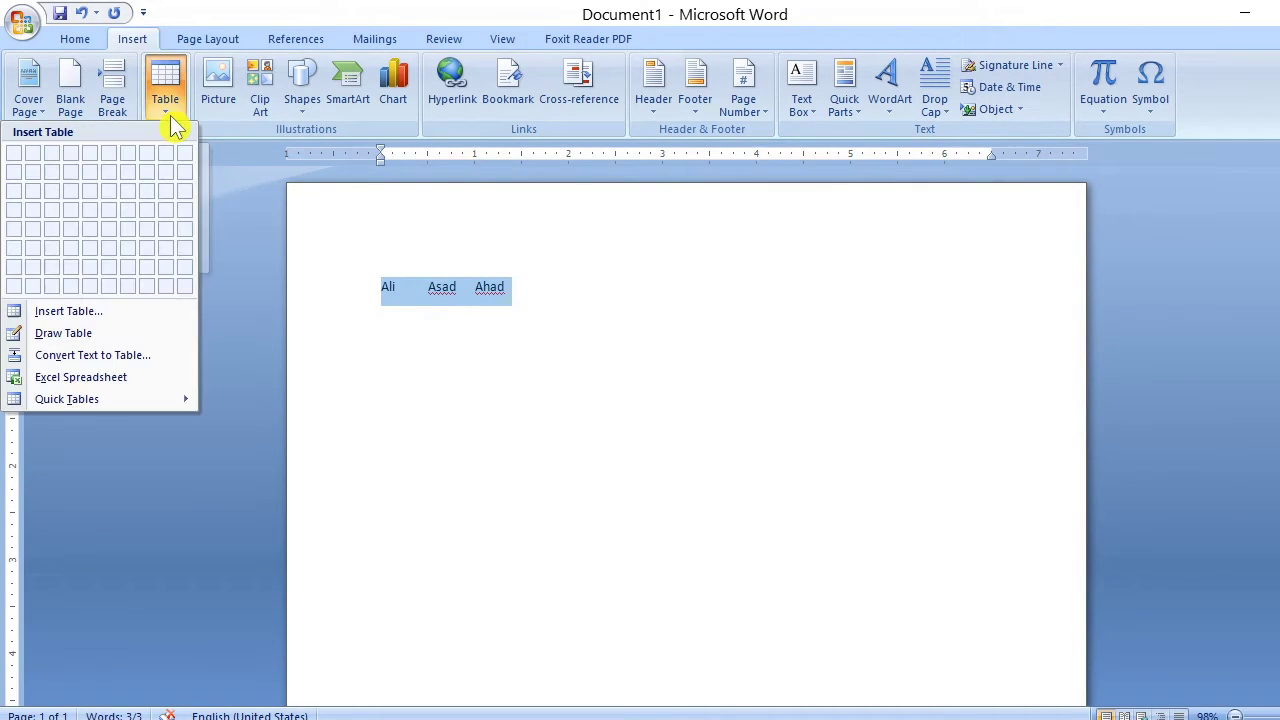
{"action": "left_click", "coordinate": [113, 362]}
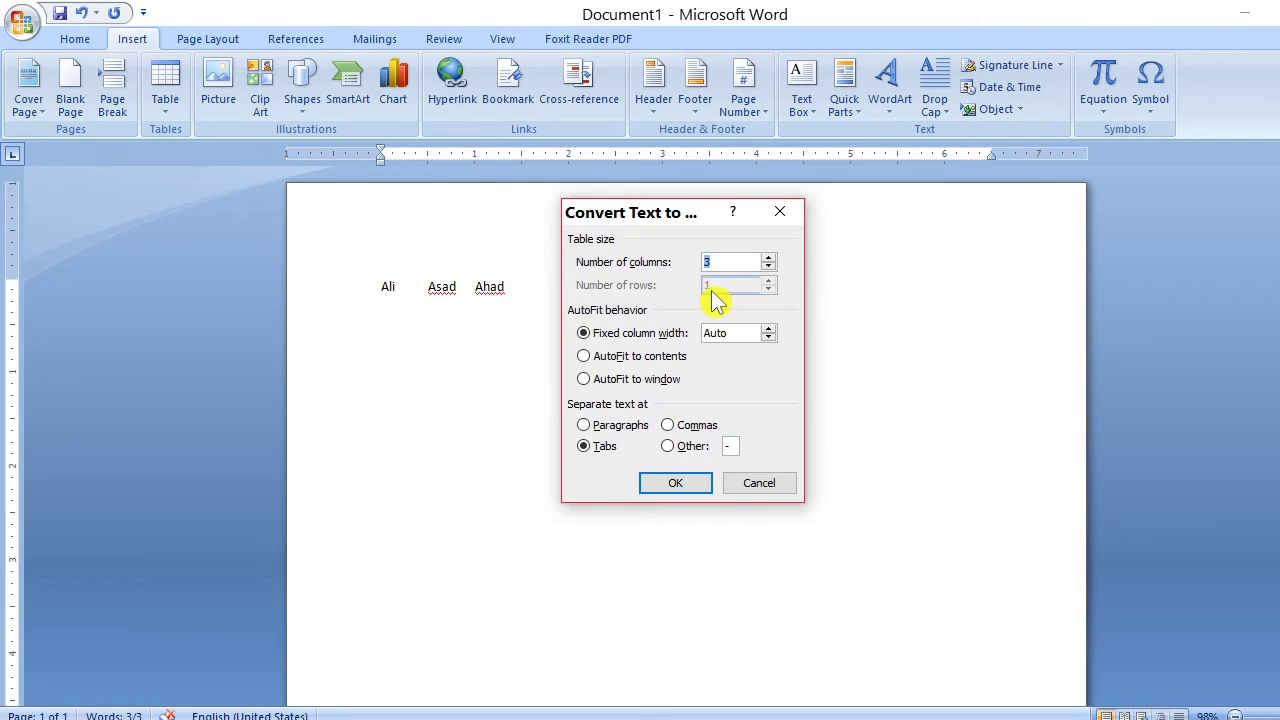
{"action": "left_click", "coordinate": [680, 485]}
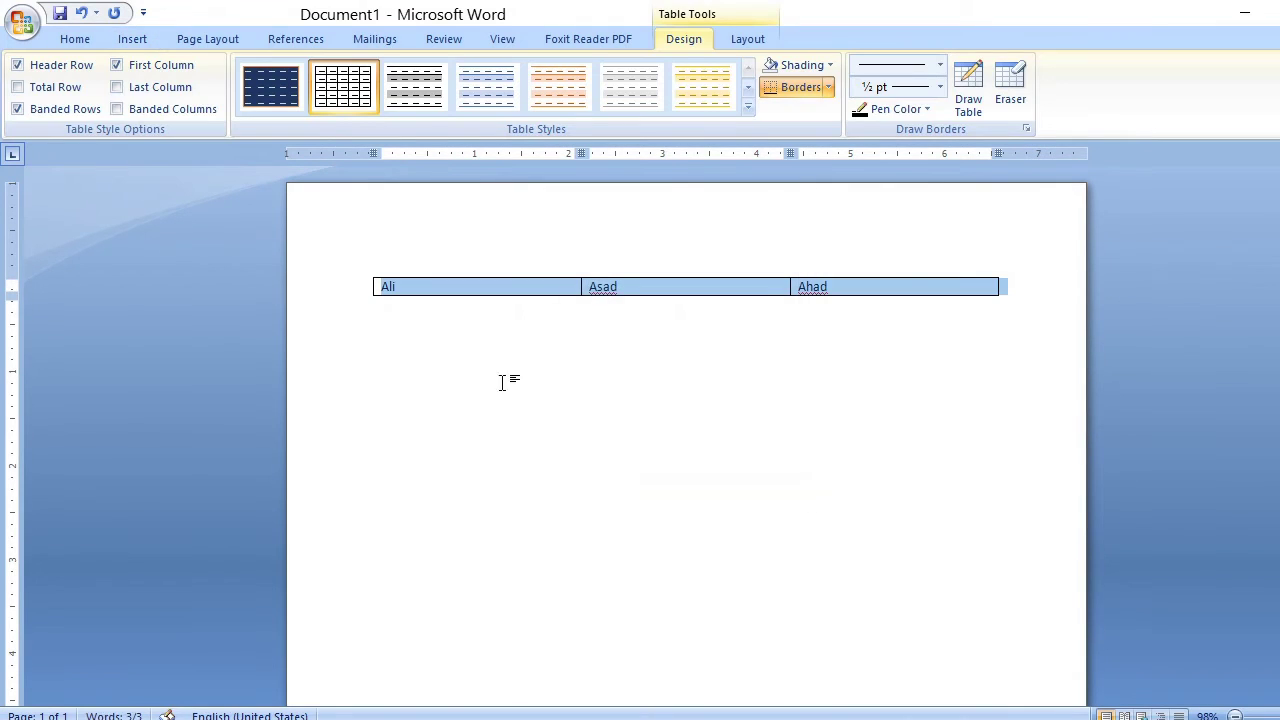
{"action": "left_click", "coordinate": [690, 289]}
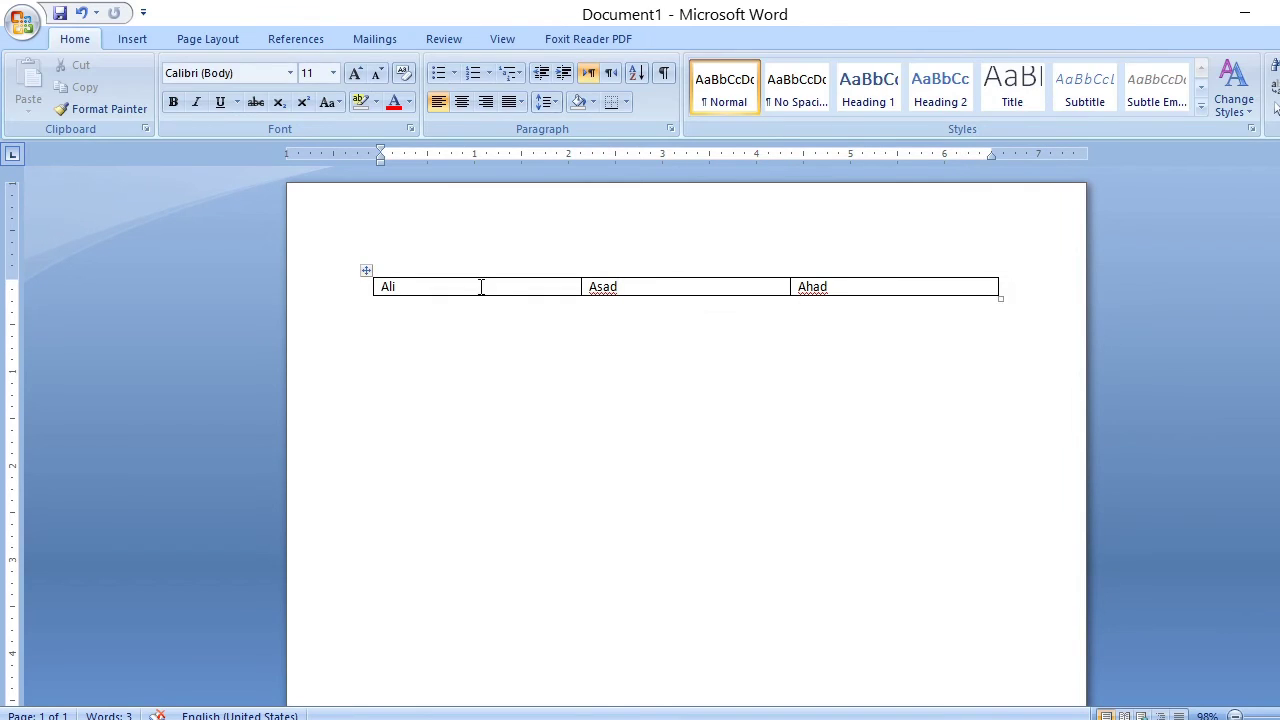
Step: Undo the text-to-table conversion and place the cursor back in the line of names
{"action": "left_click", "coordinate": [481, 287]}
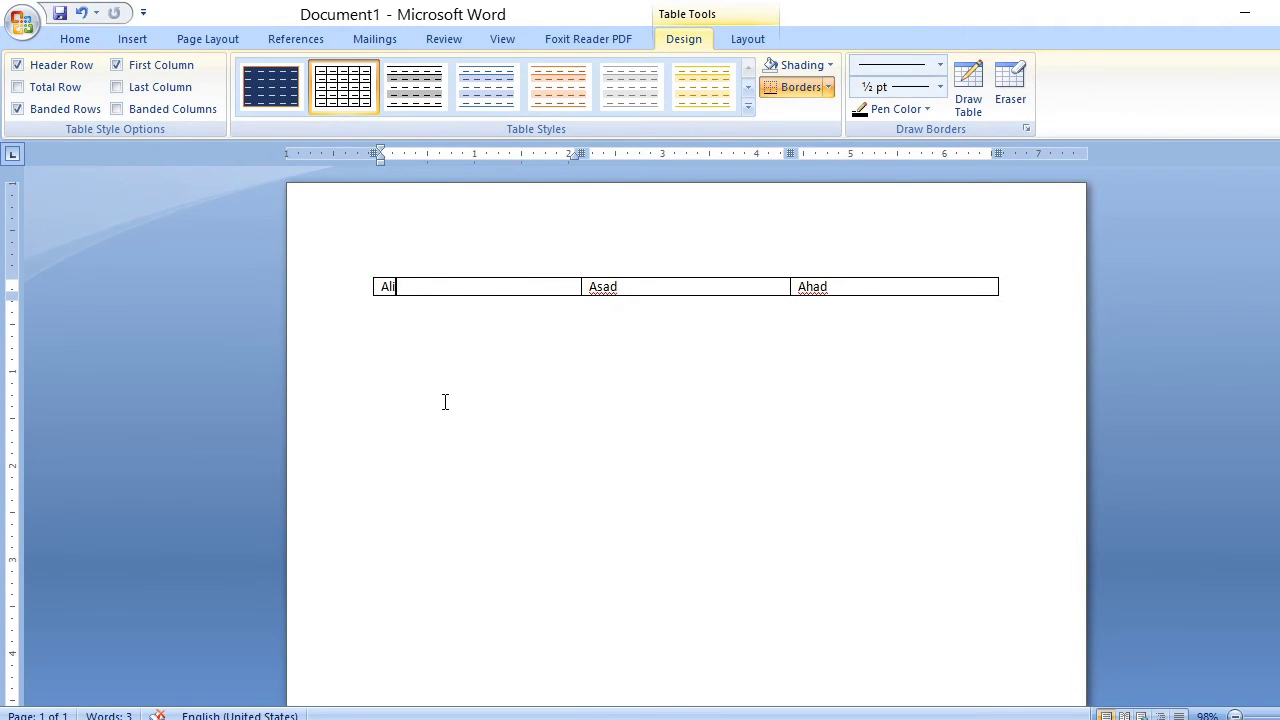
{"action": "key", "text": "ctrl+z"}
{"action": "left_click", "coordinate": [428, 291]}
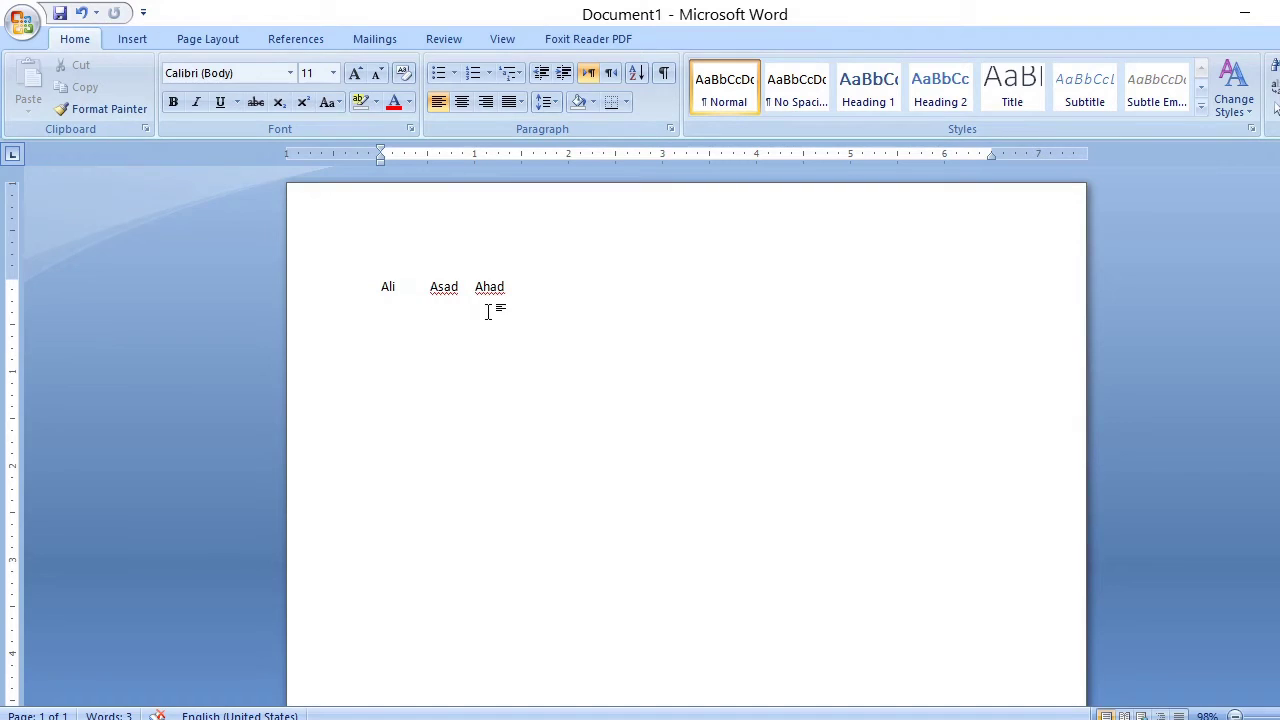
Step: Convert the line of names again to a 3-column table split at tabs, and put the cursor below it
{"action": "left_click_drag", "start_coordinate": [510, 287], "coordinate": [383, 292]}
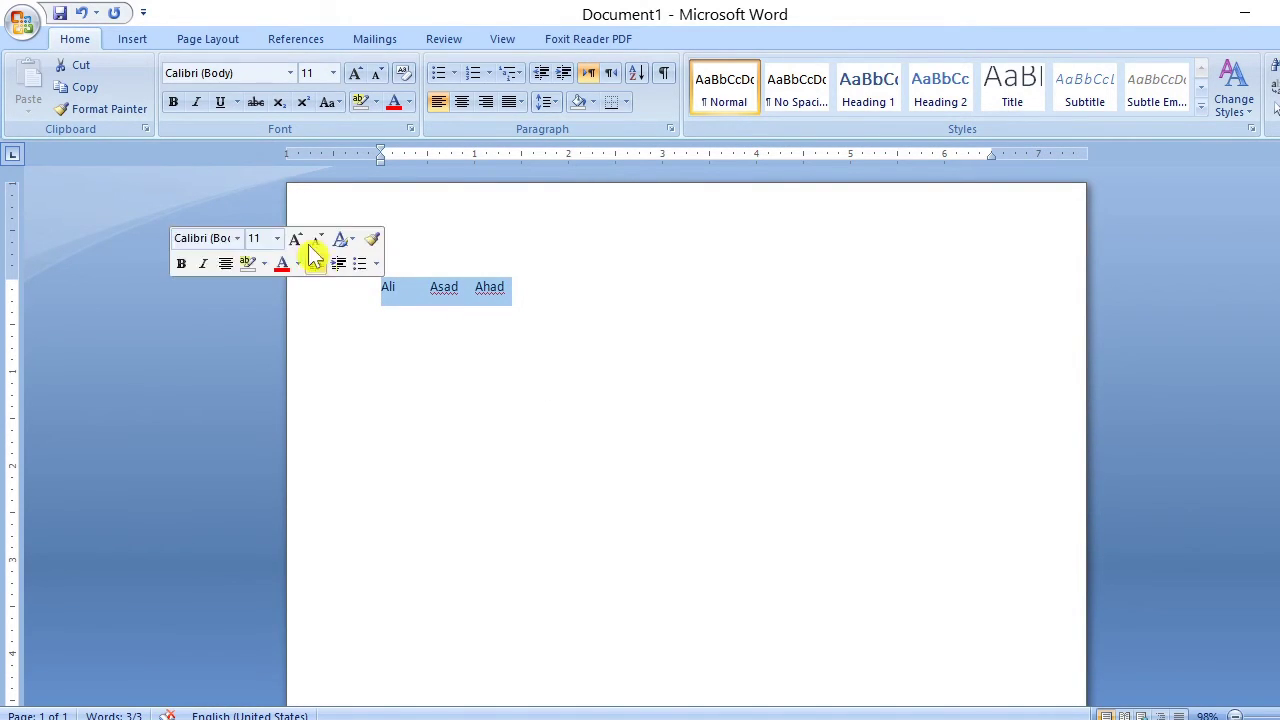
{"action": "left_click", "coordinate": [133, 39]}
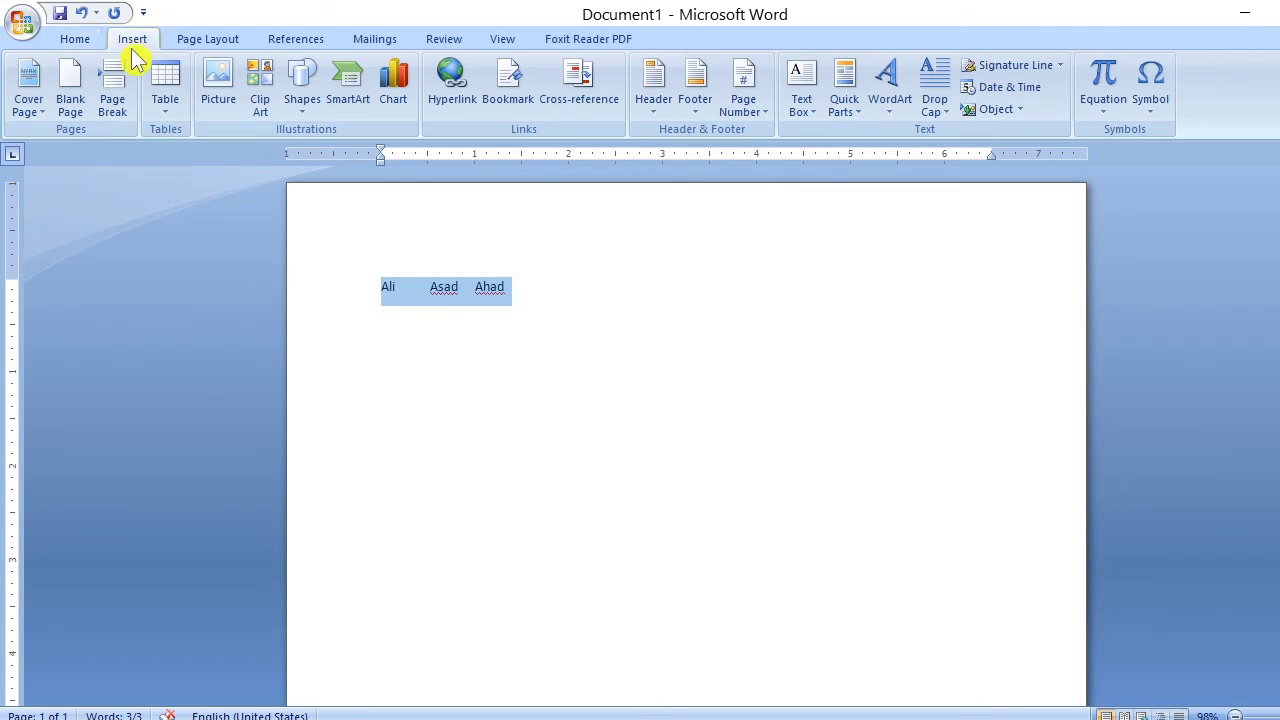
{"action": "left_click", "coordinate": [174, 111]}
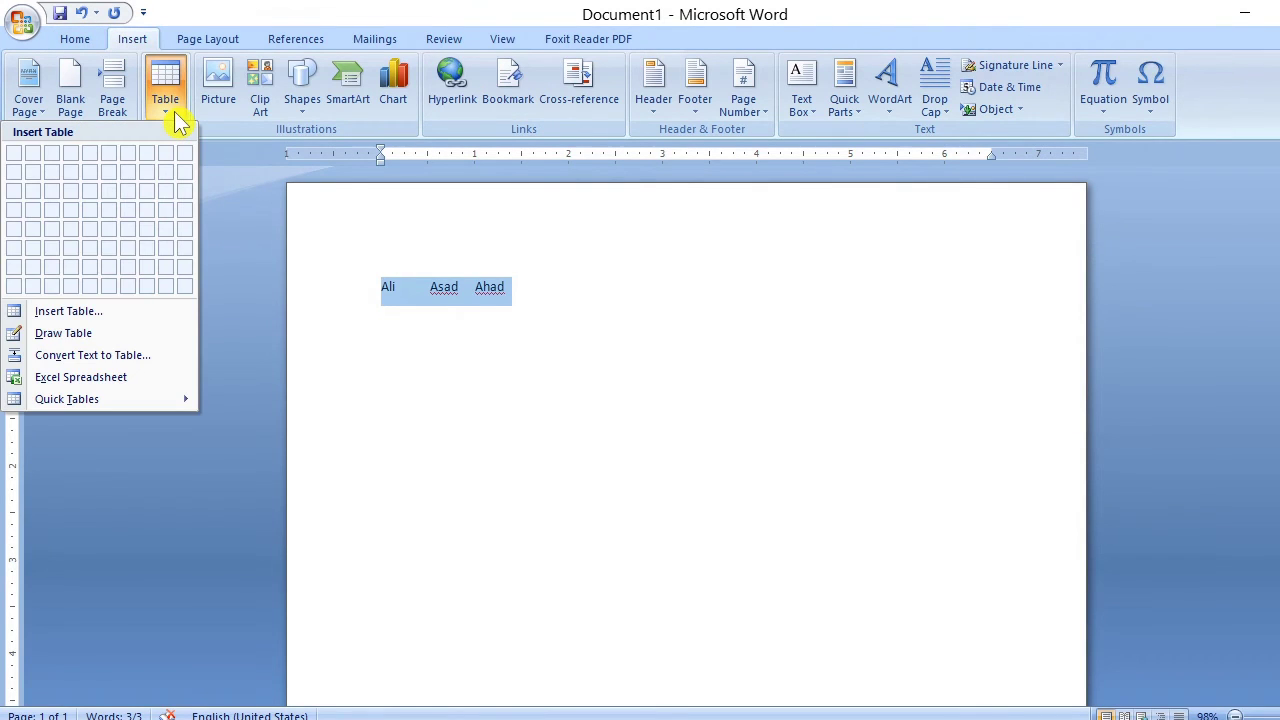
{"action": "left_click", "coordinate": [124, 358]}
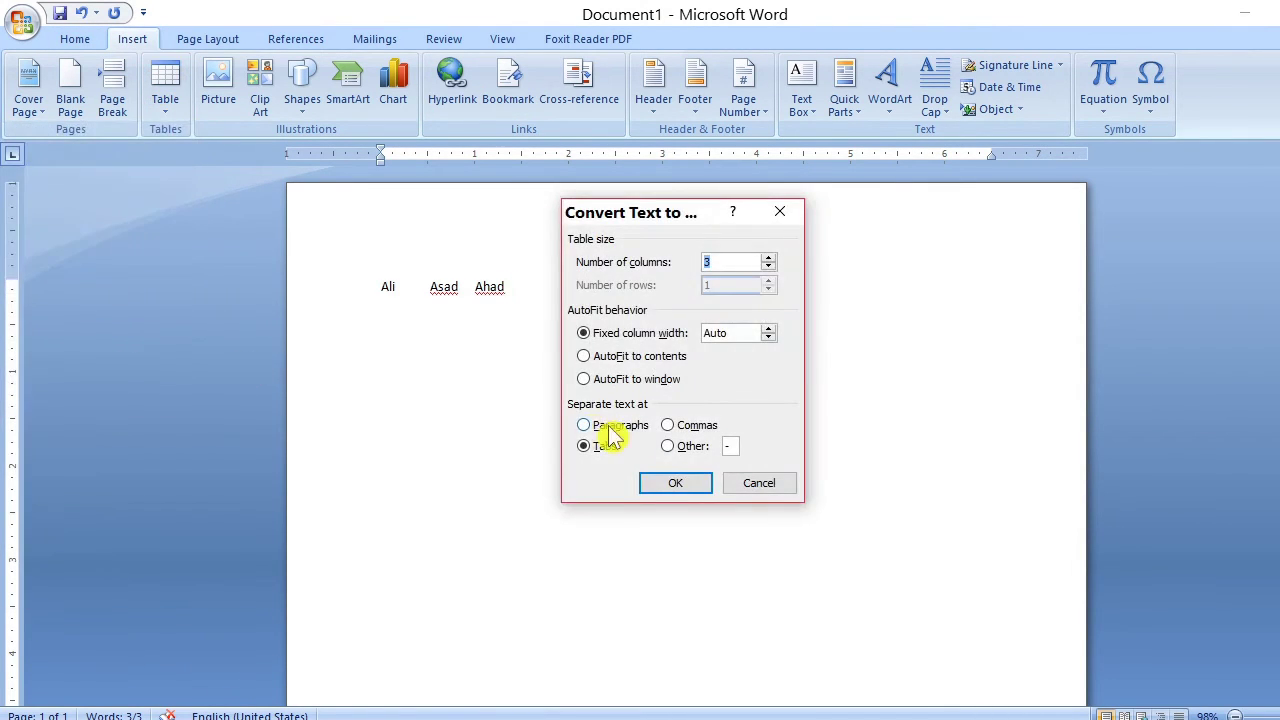
{"action": "left_click", "coordinate": [676, 483]}
{"action": "left_click", "coordinate": [617, 357]}
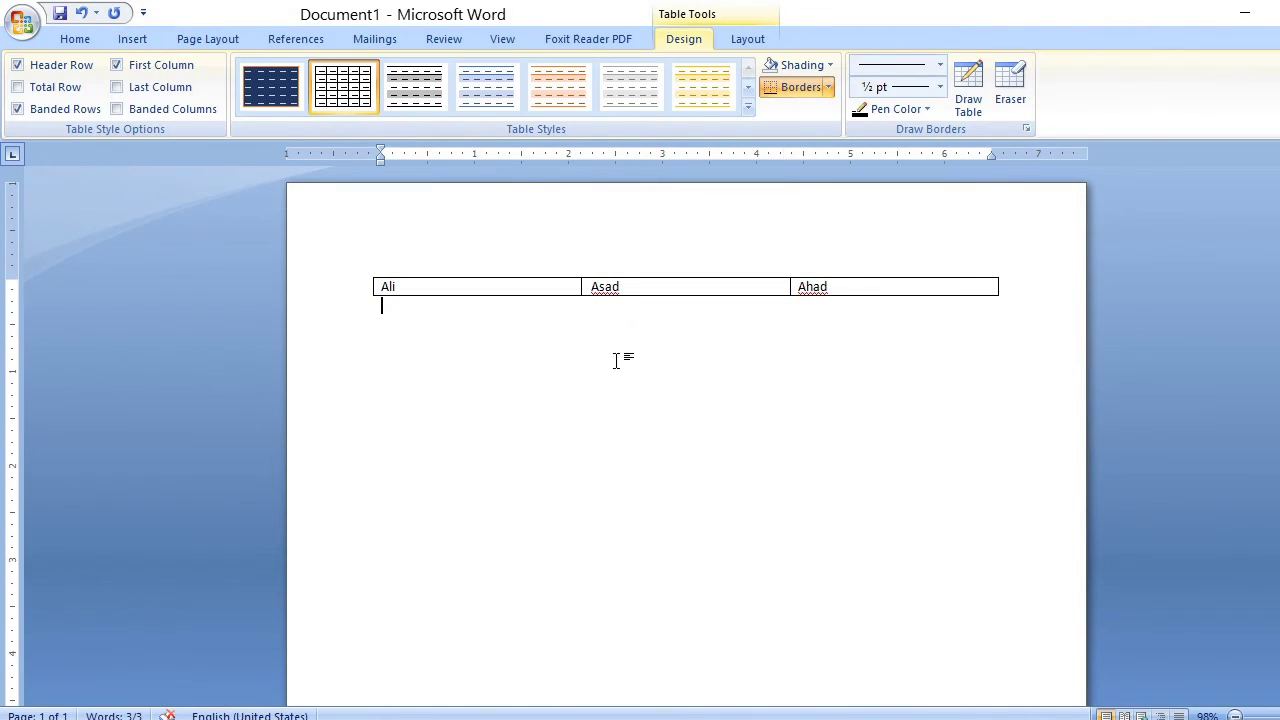
Step: Replace the three-name table with the built-in Calendar 2 quick table
{"action": "left_click_drag", "start_coordinate": [843, 292], "coordinate": [488, 290]}
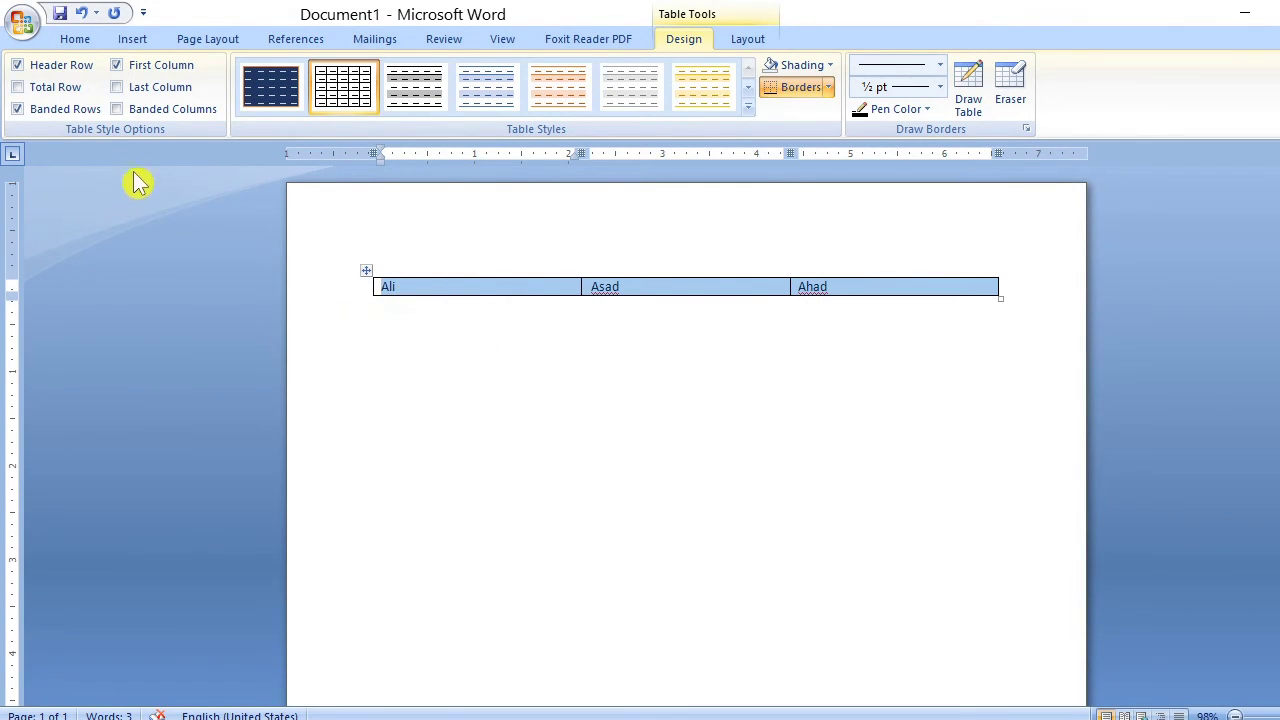
{"action": "left_click", "coordinate": [131, 39]}
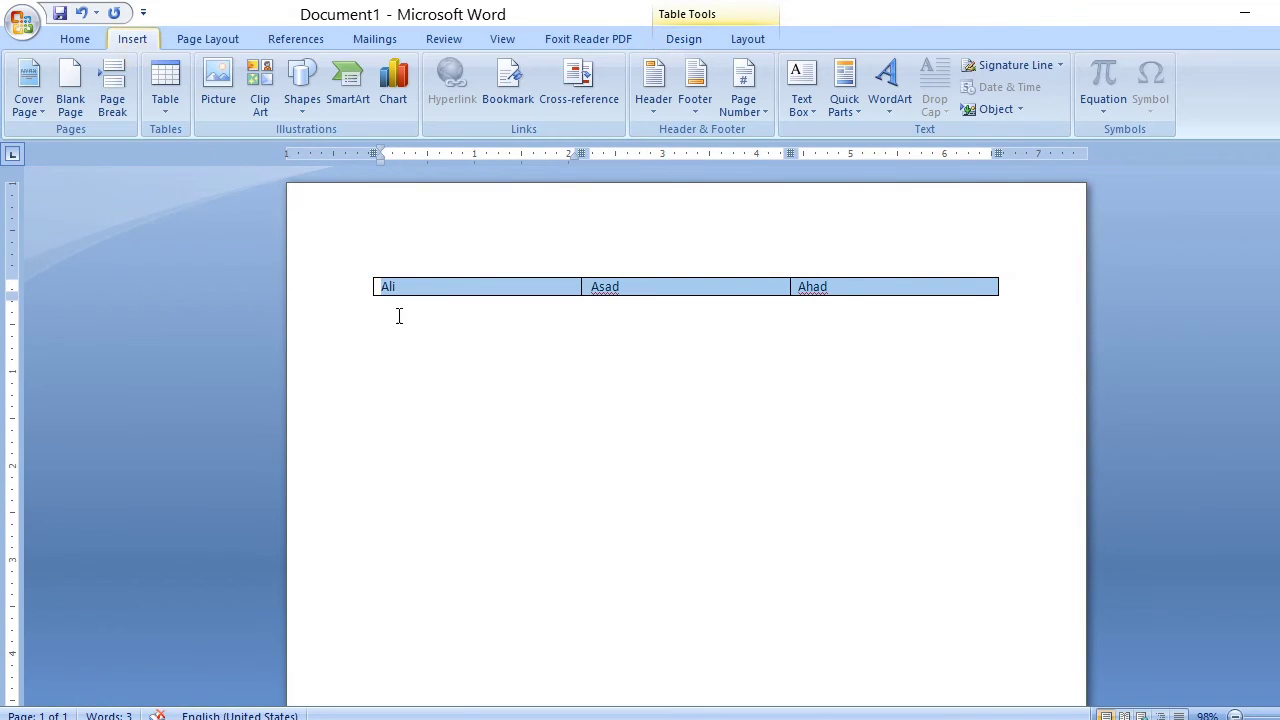
{"action": "left_click", "coordinate": [166, 108]}
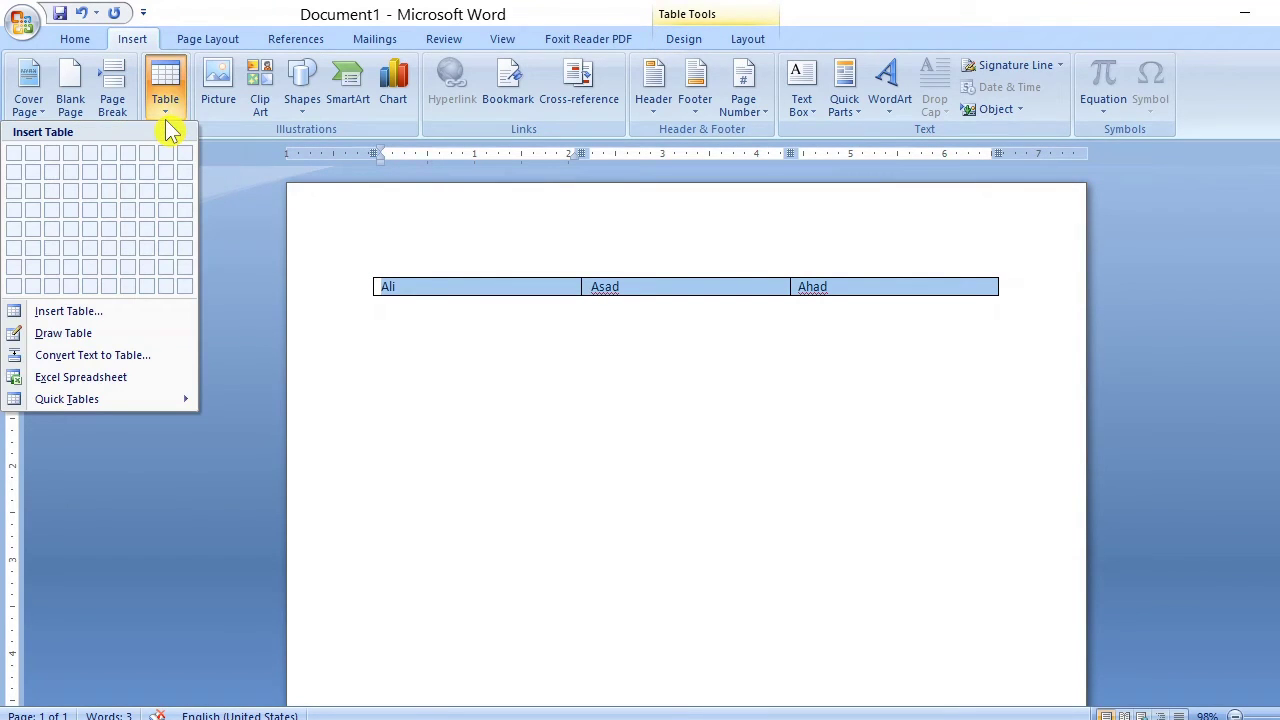
{"action": "mouse_move", "coordinate": [124, 399]}
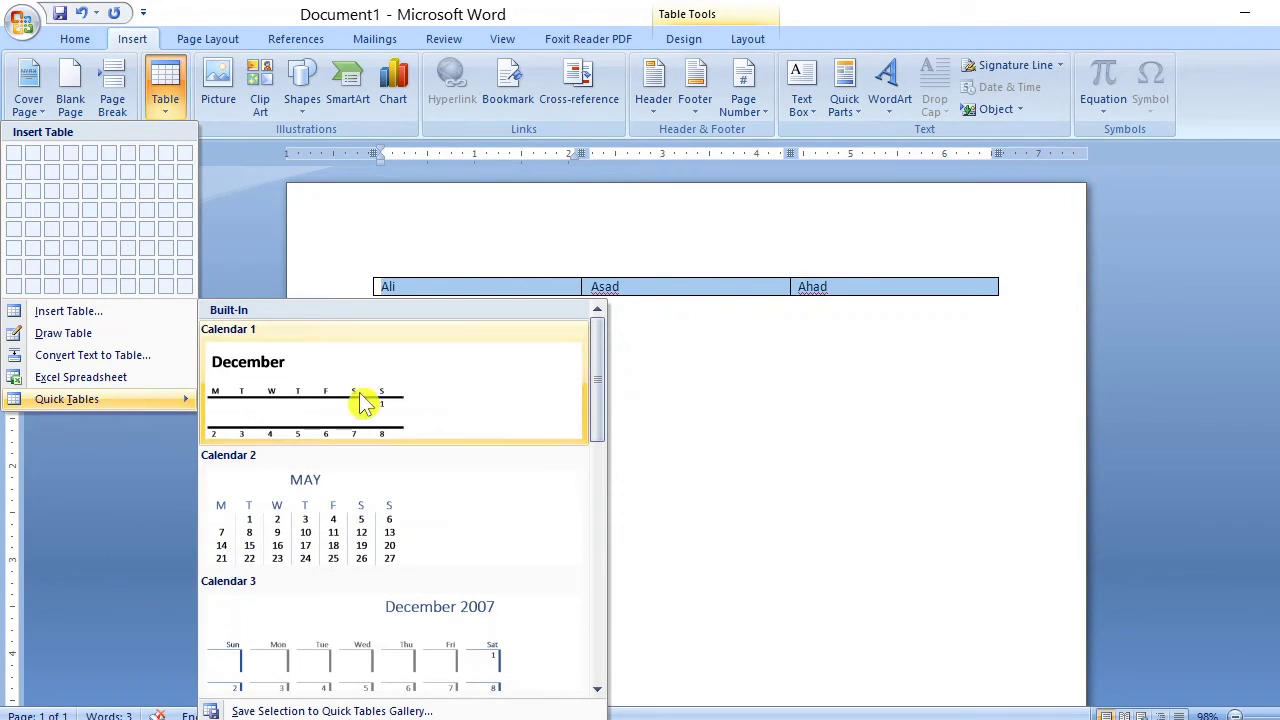
{"action": "scroll", "coordinate": [360, 402], "scroll_direction": "down", "scroll_amount": 7}
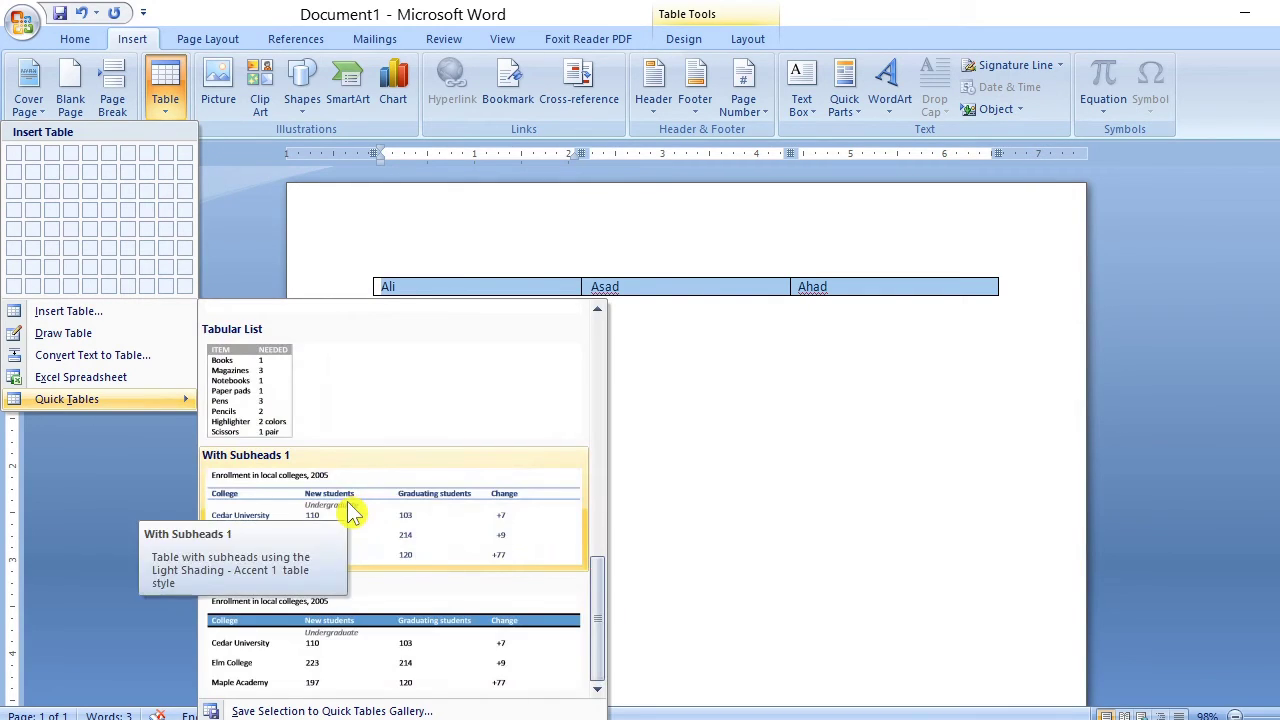
{"action": "scroll", "coordinate": [350, 510], "scroll_direction": "up", "scroll_amount": 3}
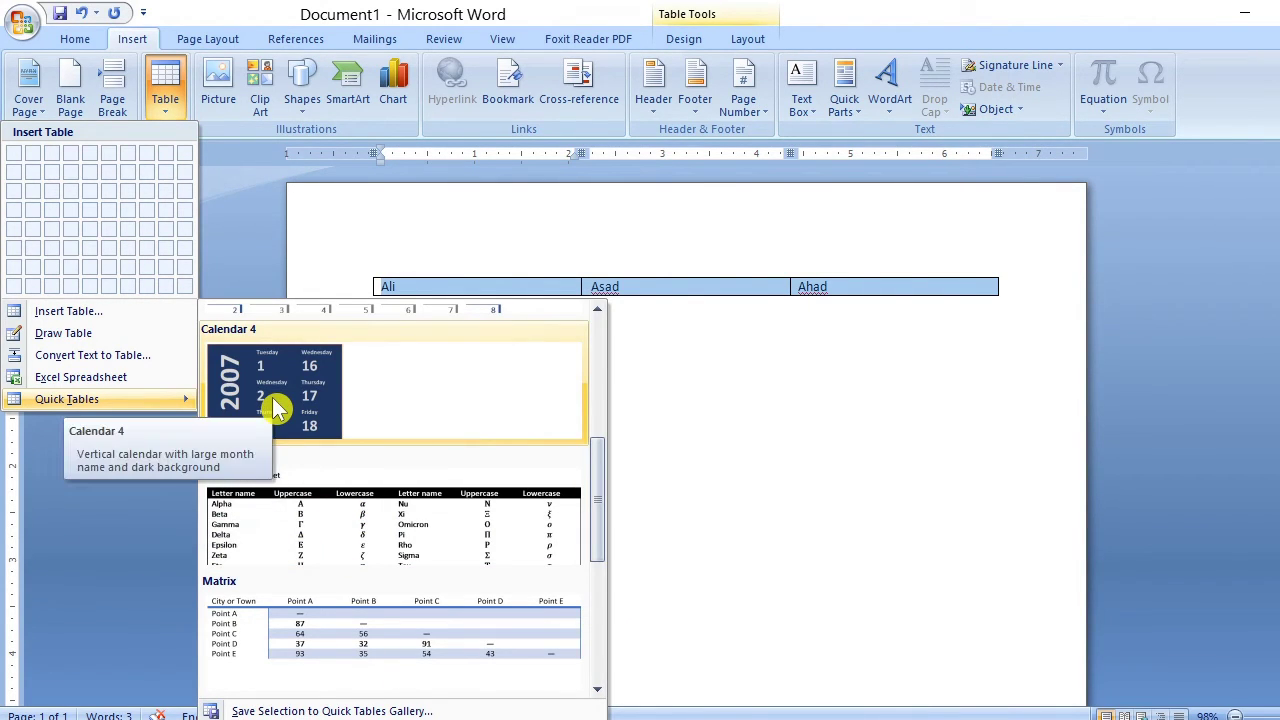
{"action": "scroll", "coordinate": [300, 550], "scroll_direction": "down", "scroll_amount": 3}
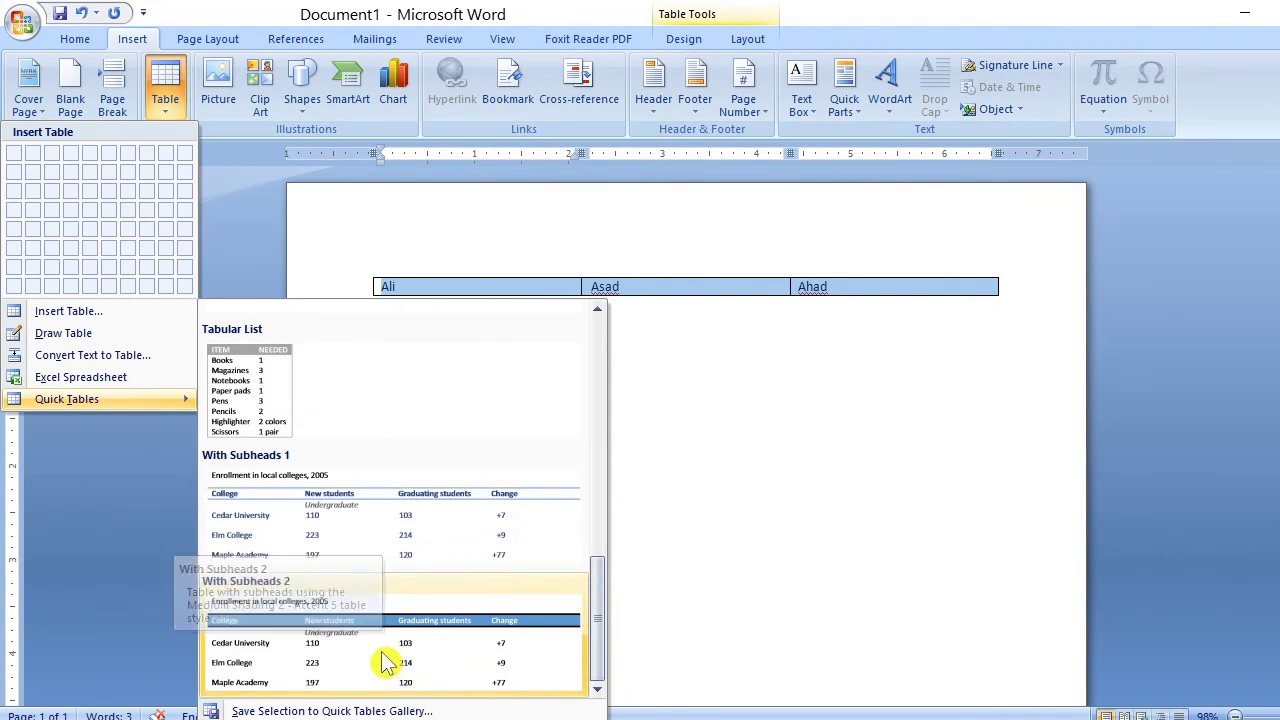
{"action": "scroll", "coordinate": [300, 645], "scroll_direction": "up", "scroll_amount": 6}
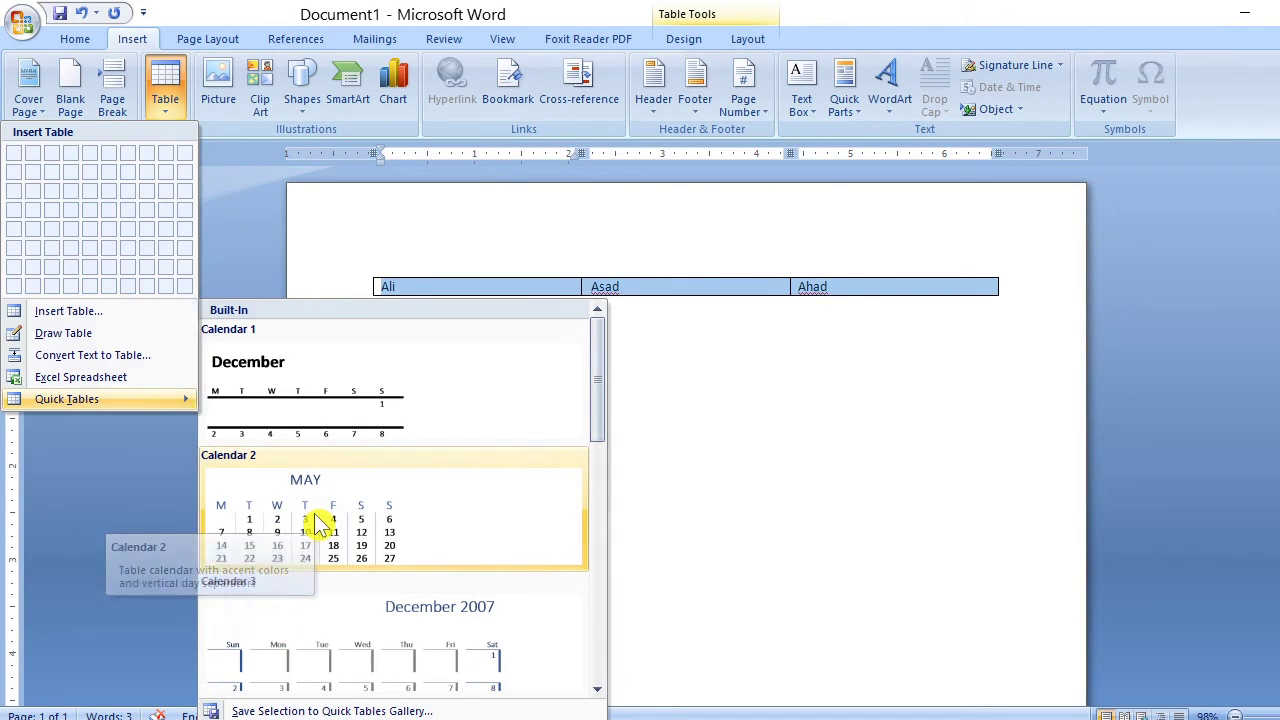
{"action": "left_click", "coordinate": [318, 524]}
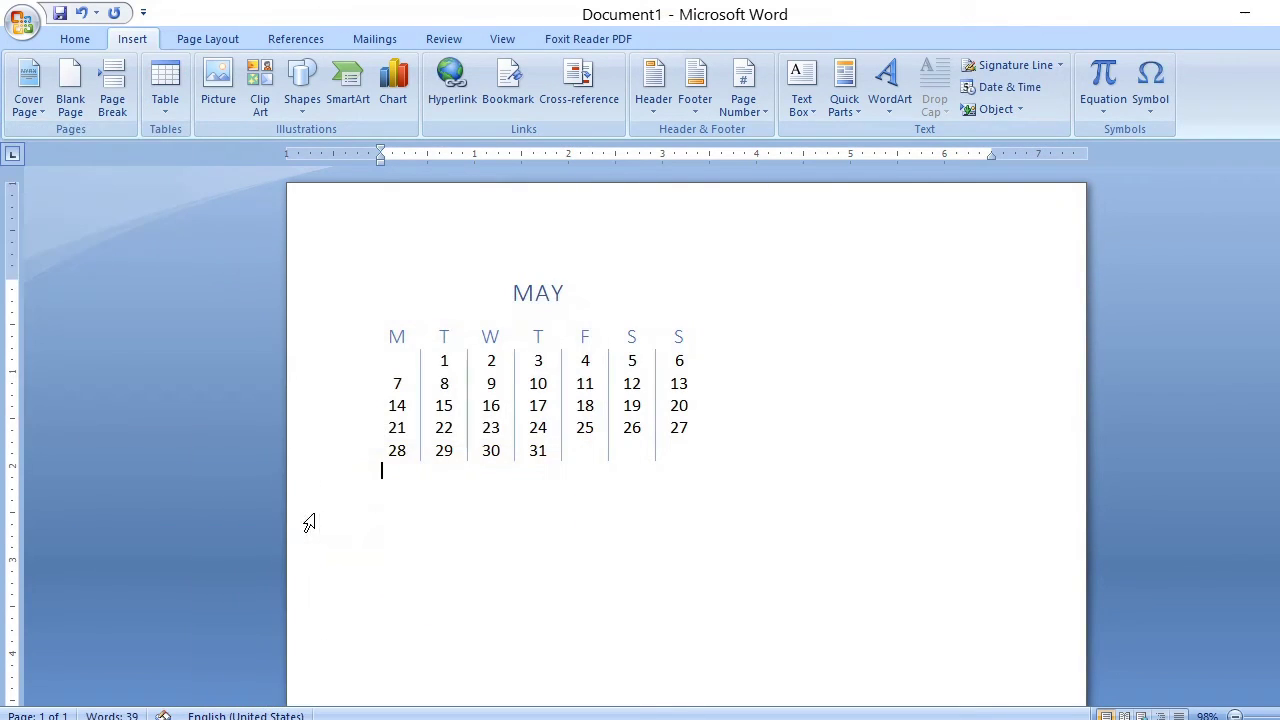
Step: Insert a table of 5 columns and 2 rows with fixed Auto column width below the May calendar
{"action": "left_click", "coordinate": [607, 469]}
{"action": "left_click", "coordinate": [171, 115]}
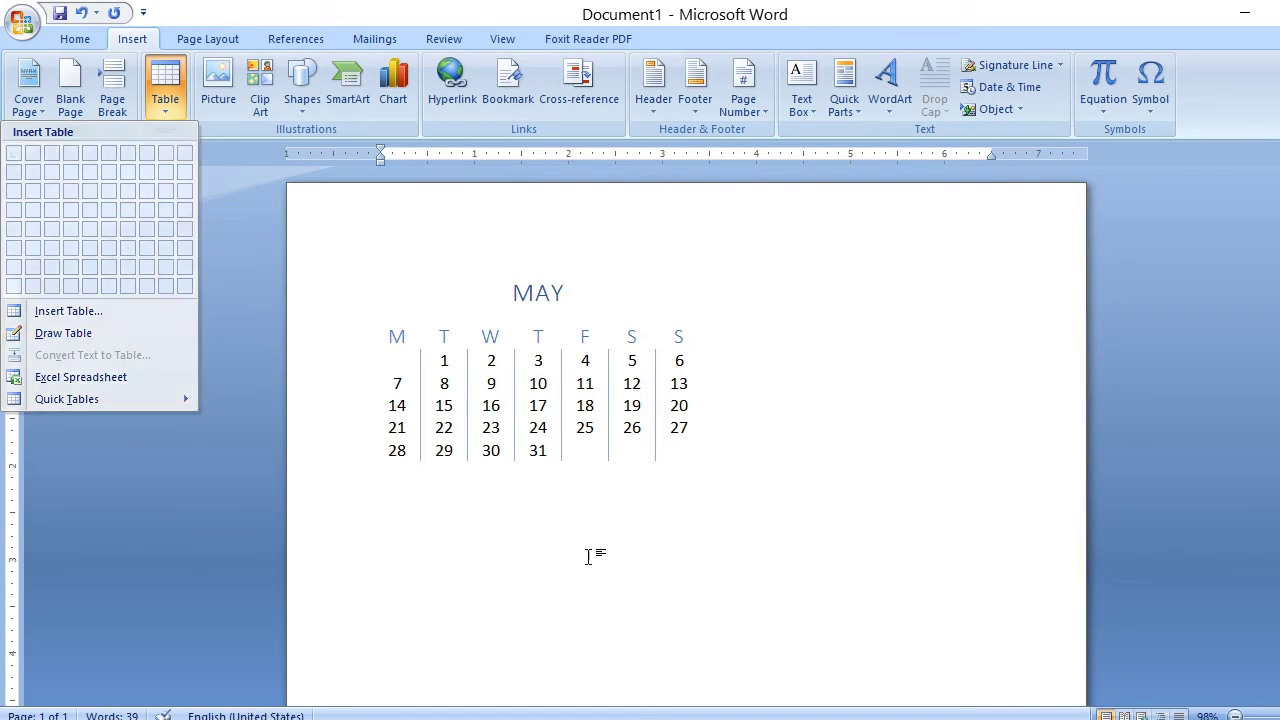
{"action": "left_click", "coordinate": [594, 557]}
{"action": "left_click", "coordinate": [166, 105]}
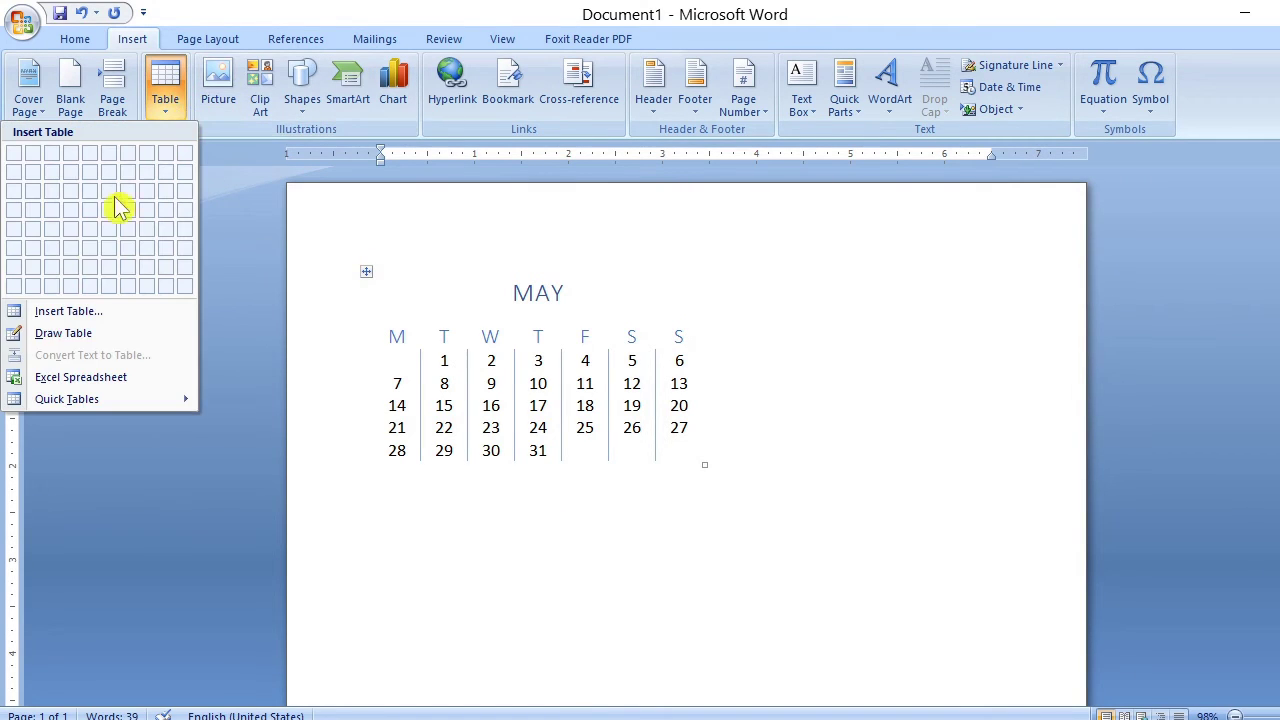
{"action": "left_click", "coordinate": [68, 312]}
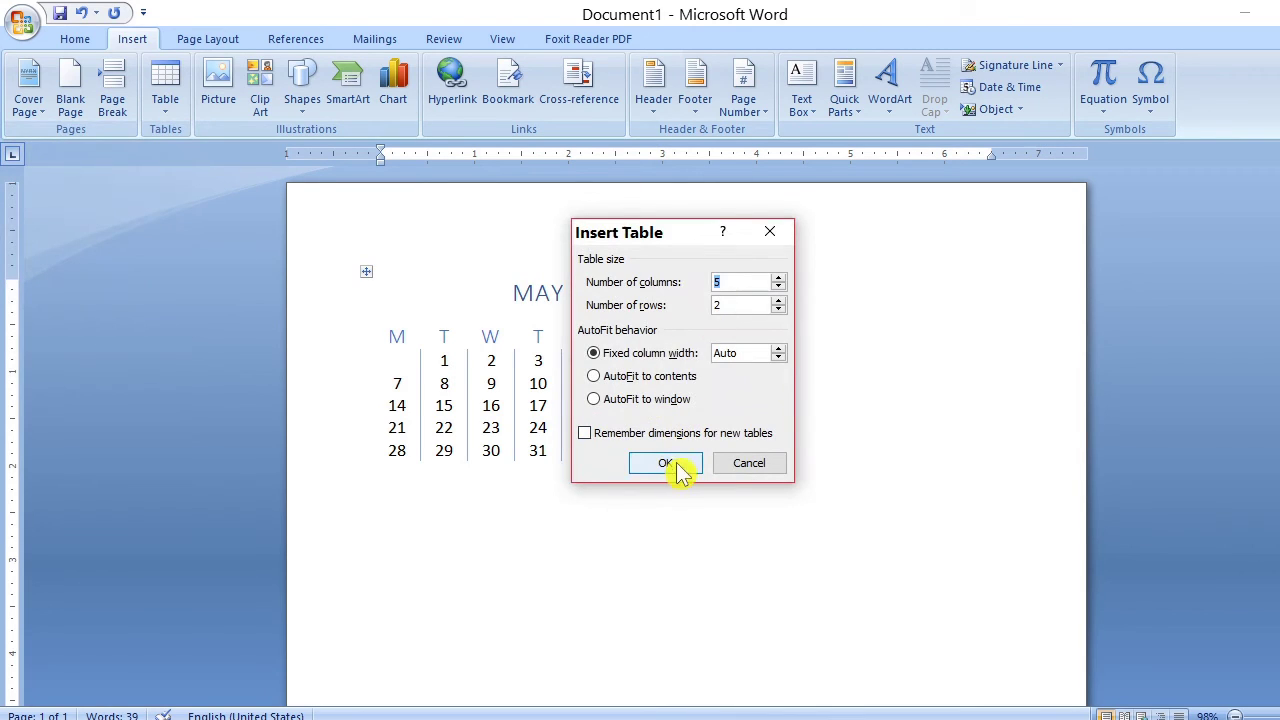
{"action": "left_click", "coordinate": [672, 466]}
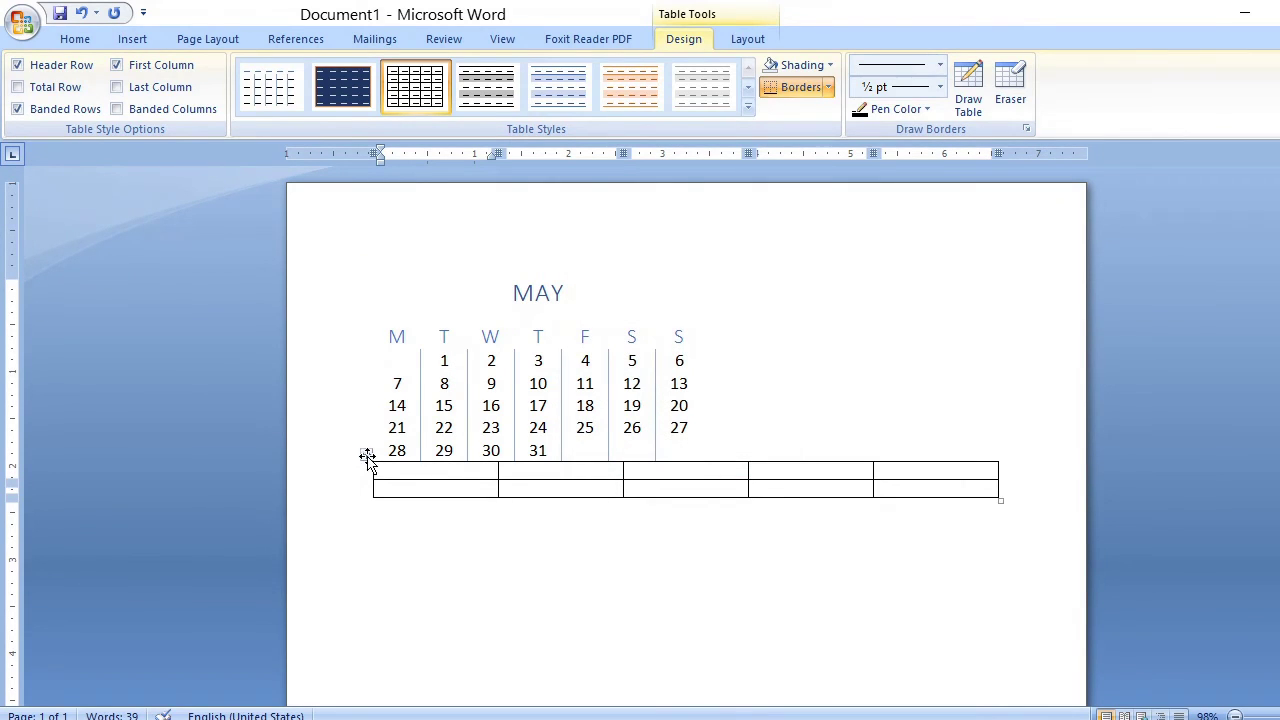
Step: Move the new table slightly down from the calendar and enlarge its cells to about 1.36" wide and 0.6" high
{"action": "mouse_move", "coordinate": [367, 457]}
{"action": "left_mouse_down"}
{"action": "mouse_move", "coordinate": [371, 514]}
{"action": "mouse_move", "coordinate": [367, 475]}
{"action": "left_mouse_up"}
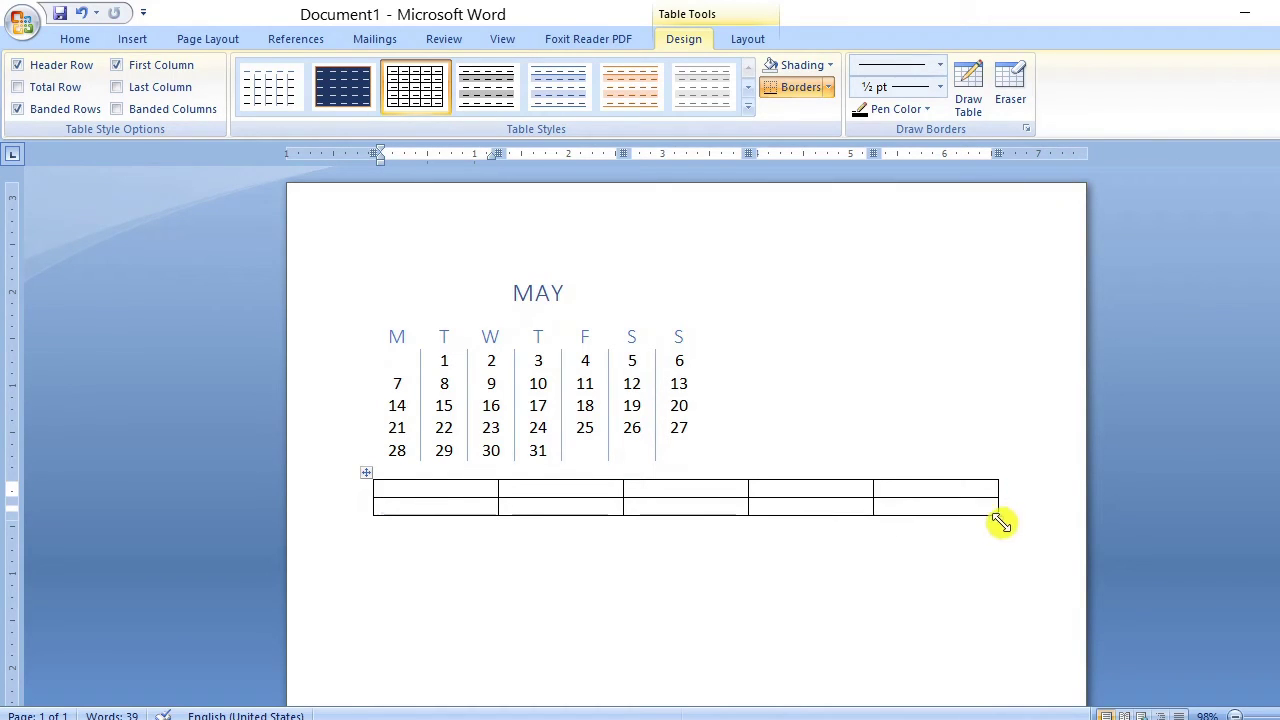
{"action": "left_click_drag", "start_coordinate": [1000, 519], "coordinate": [1015, 596]}
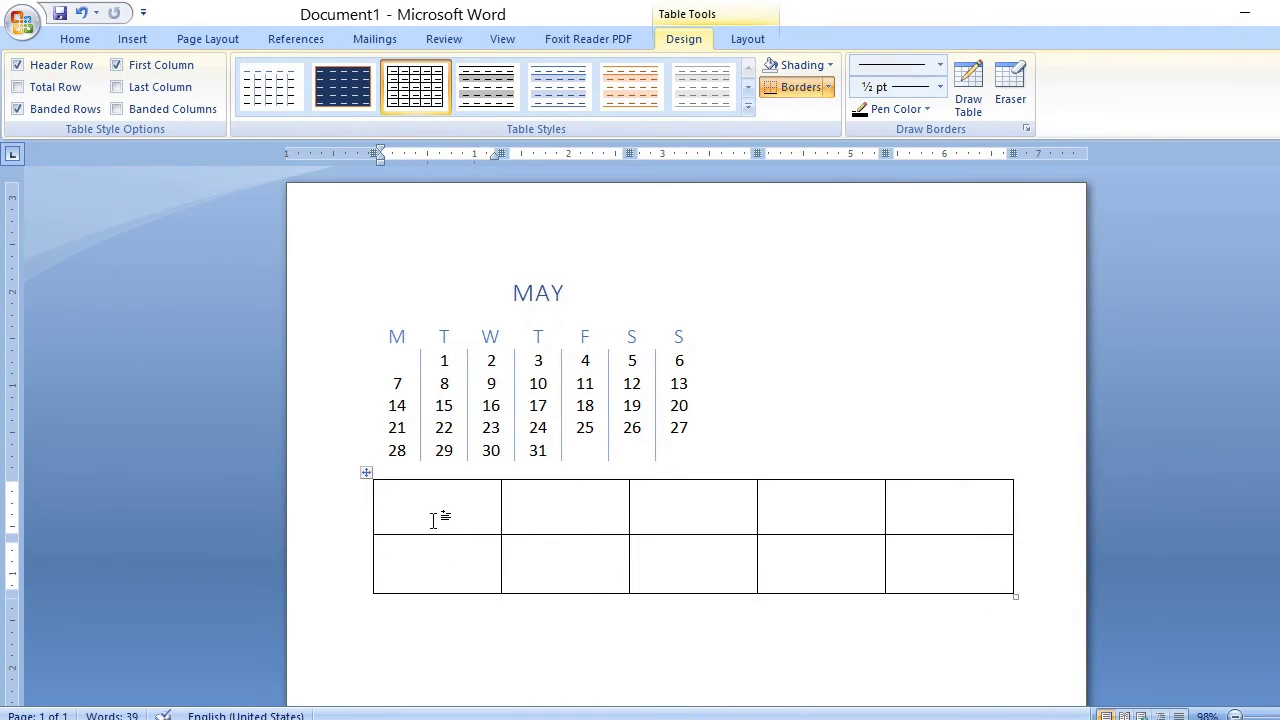
Step: Merge the first two cells in the top row of the table below the calendar
{"action": "left_click_drag", "start_coordinate": [445, 512], "coordinate": [557, 514]}
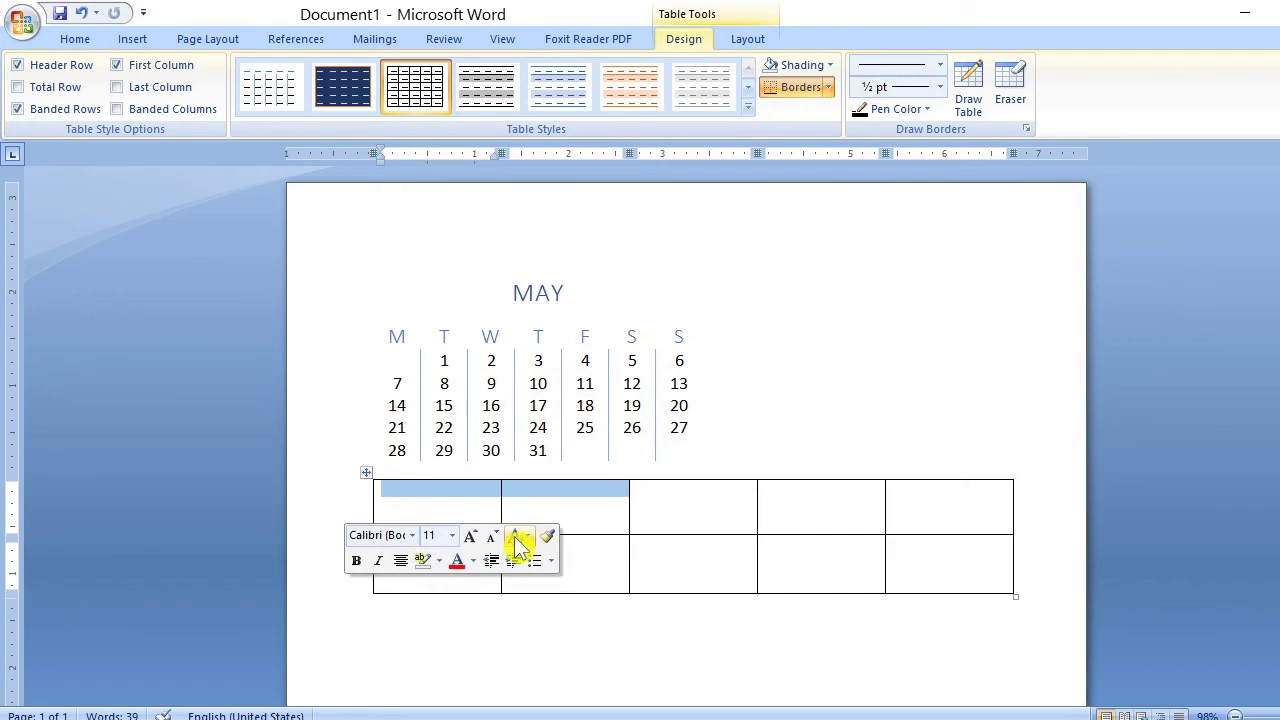
{"action": "left_click", "coordinate": [749, 423]}
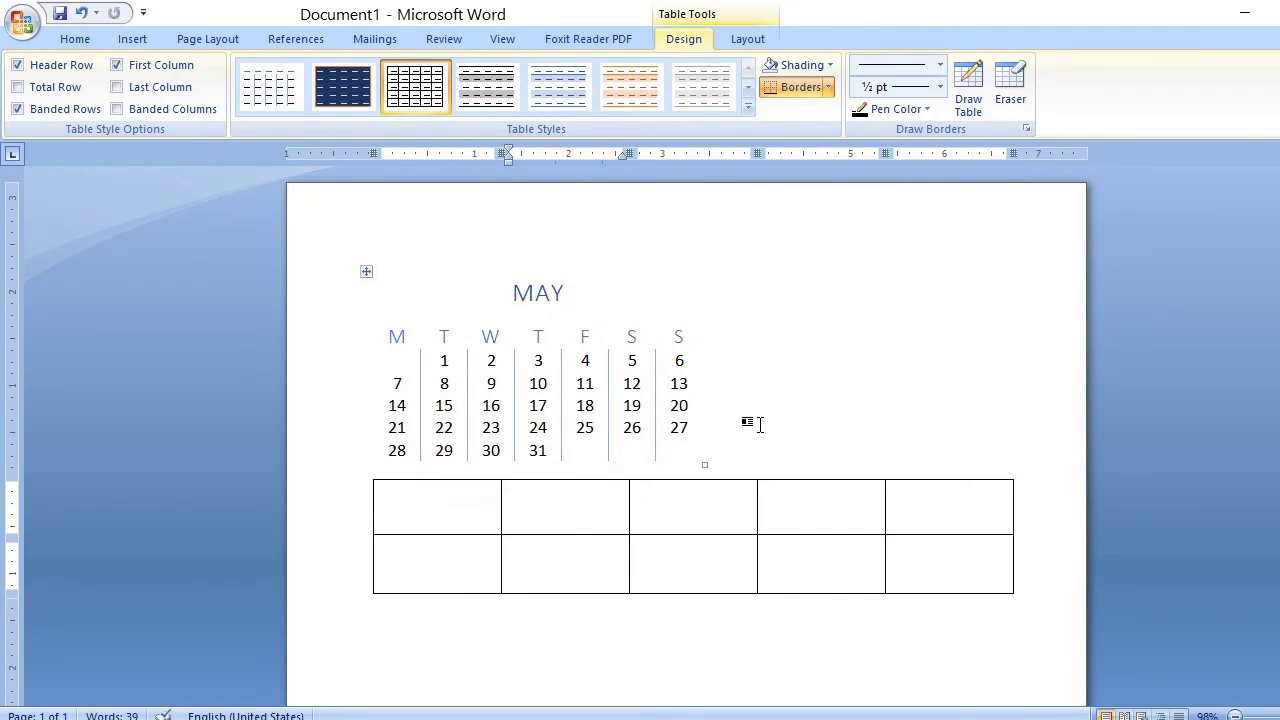
{"action": "left_click_drag", "start_coordinate": [540, 516], "coordinate": [434, 512]}
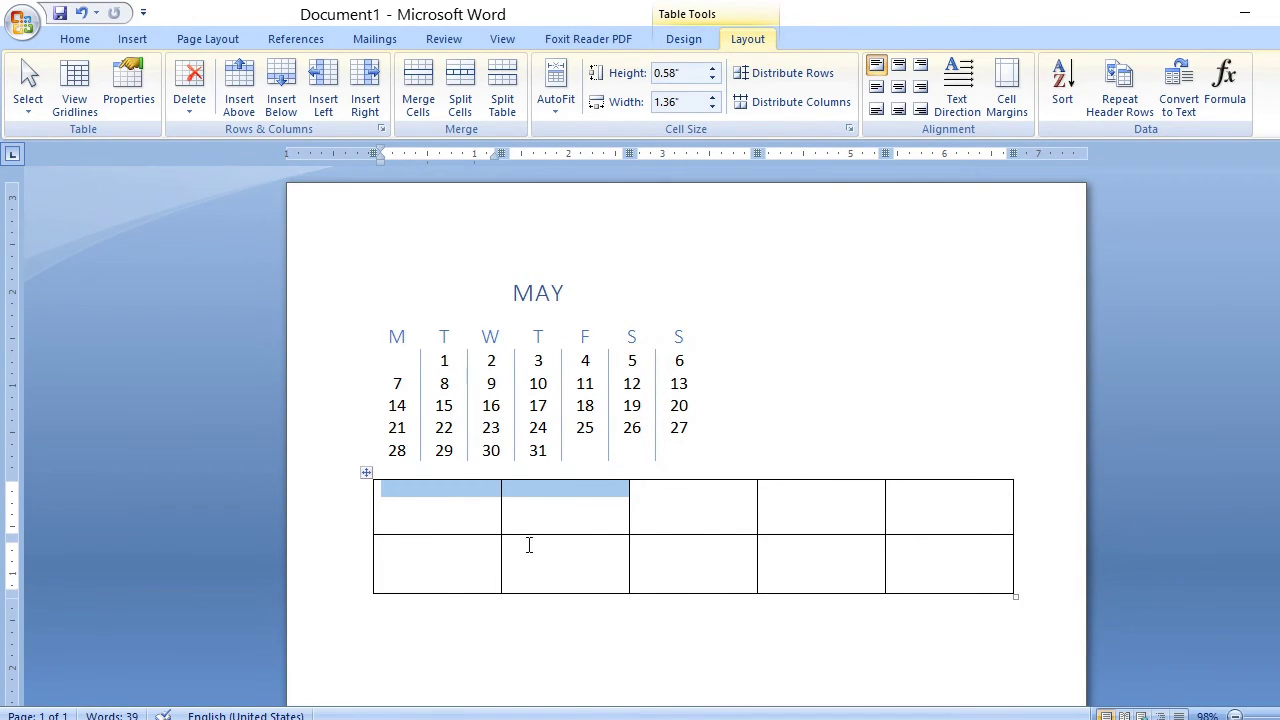
{"action": "left_click", "coordinate": [862, 432]}
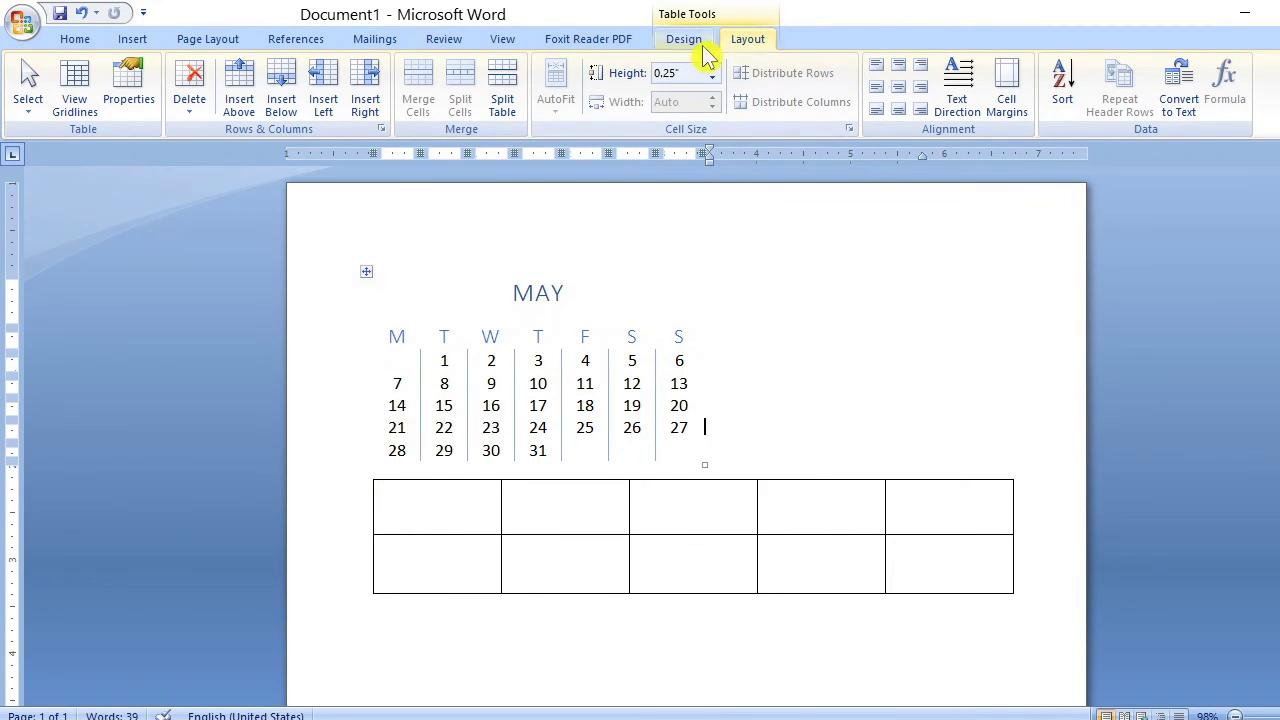
{"action": "left_click_drag", "start_coordinate": [481, 522], "coordinate": [543, 506]}
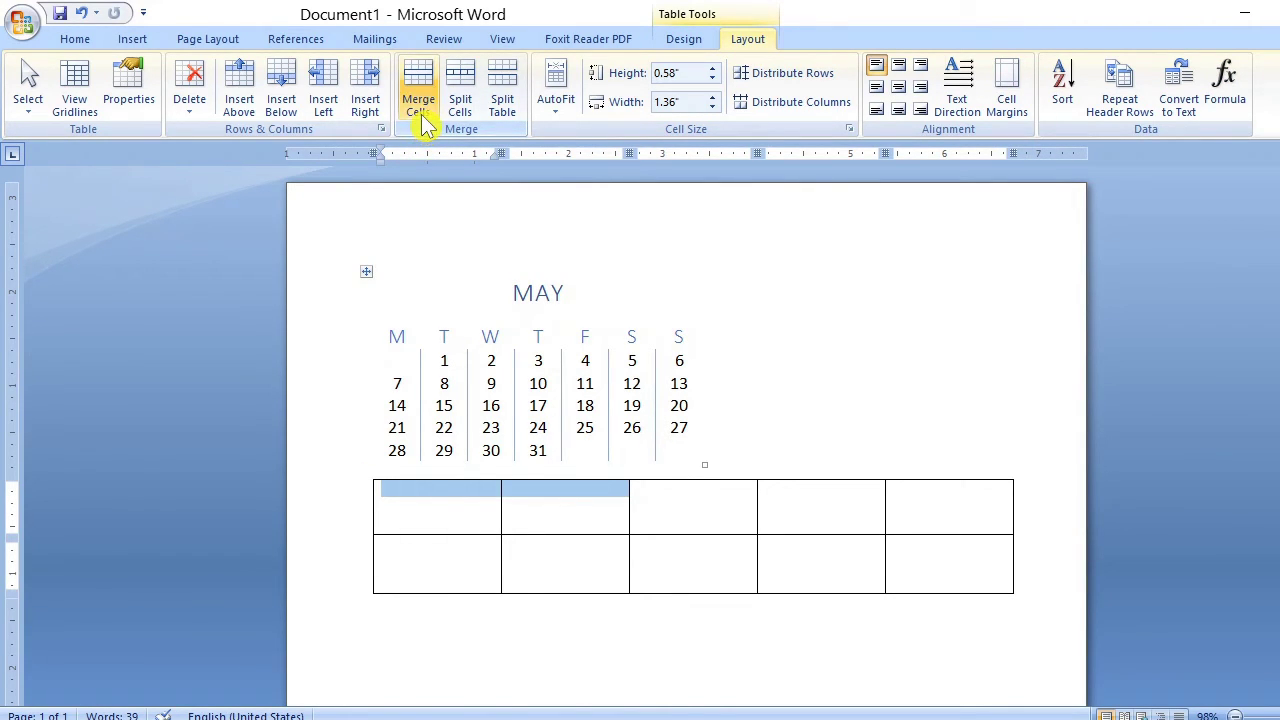
{"action": "left_click", "coordinate": [422, 97]}
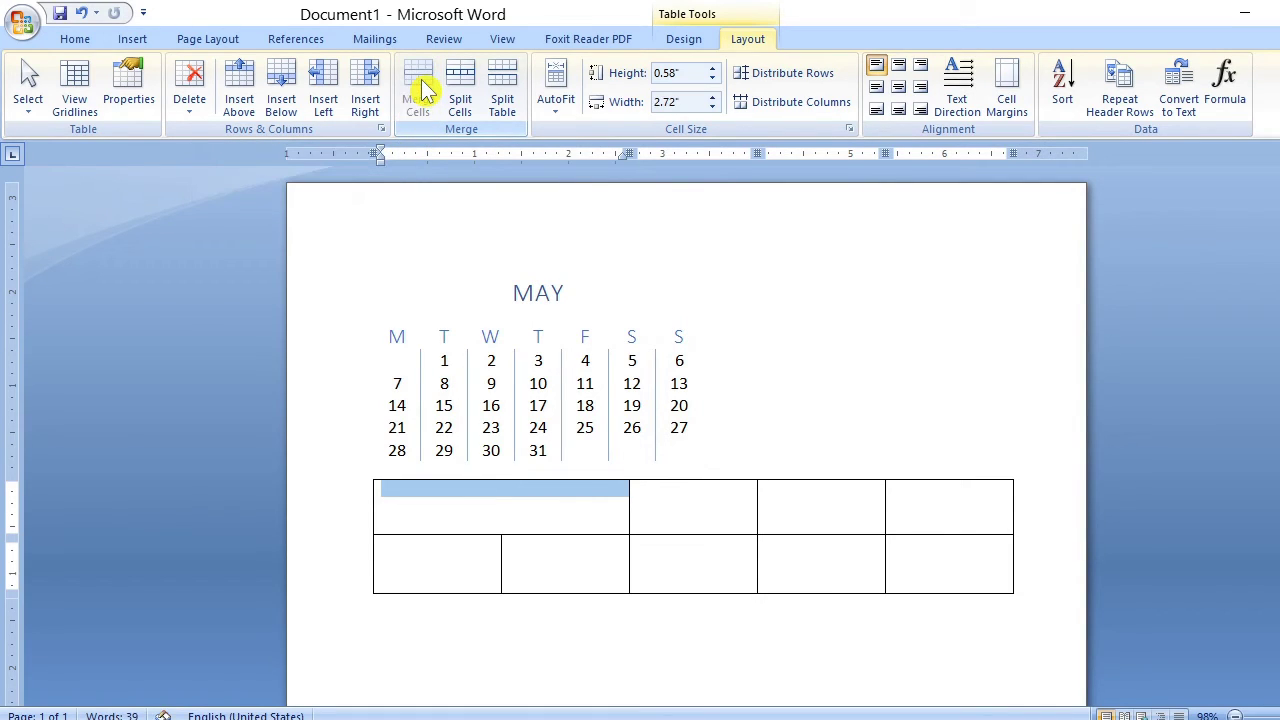
{"action": "left_click", "coordinate": [506, 520]}
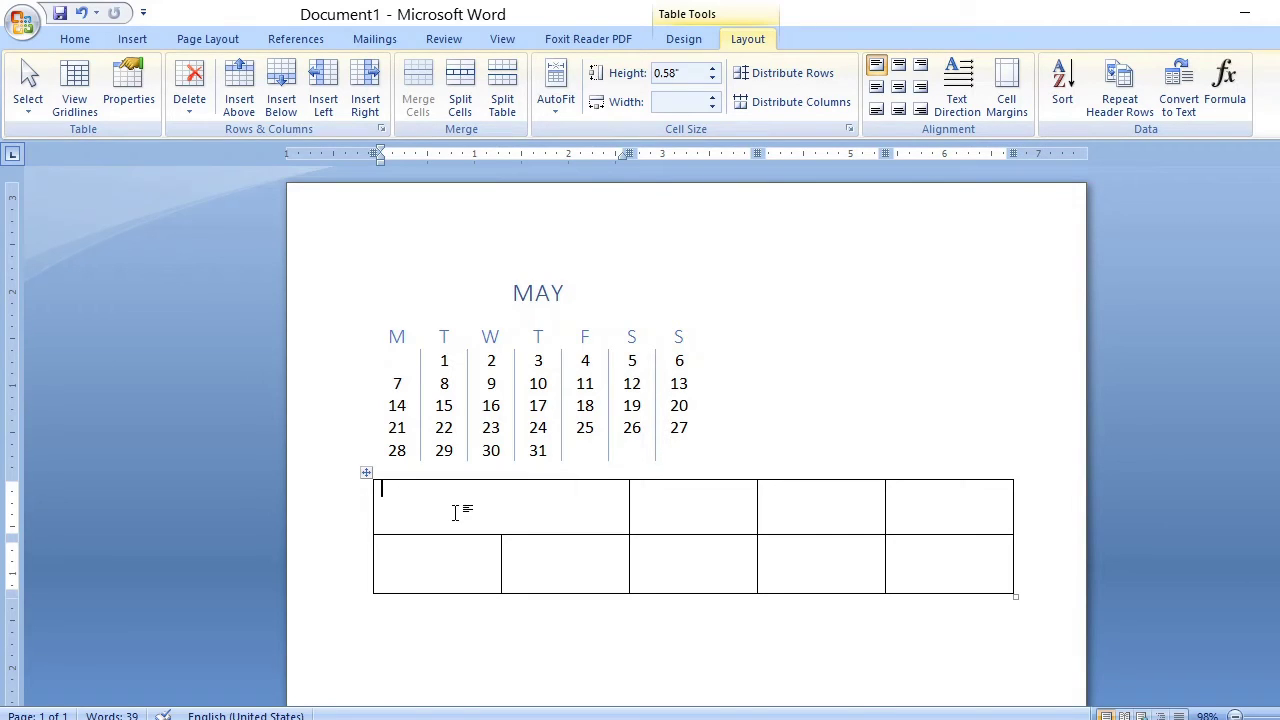
Step: Split the cell just after the merged one in the top row into 3 columns and 1 row
{"action": "left_click", "coordinate": [698, 518]}
{"action": "left_click", "coordinate": [462, 108]}
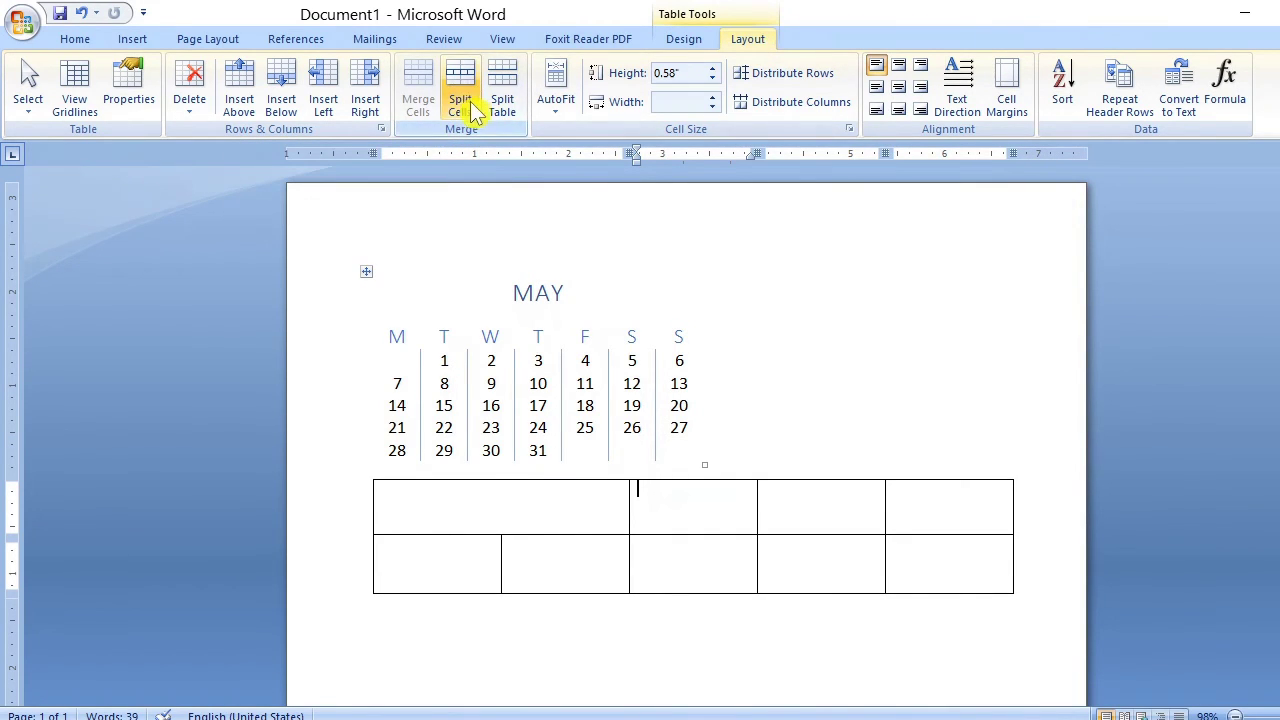
{"action": "left_click", "coordinate": [462, 98]}
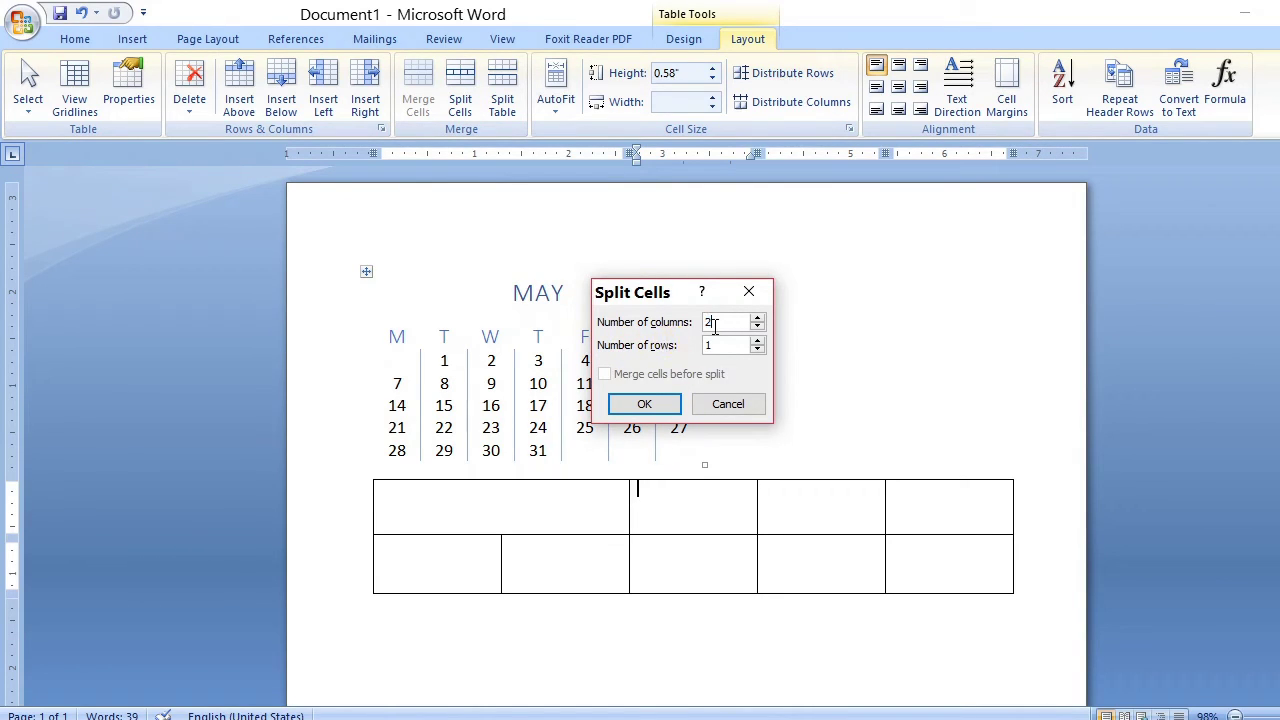
{"action": "type", "text": "3"}
{"action": "left_click", "coordinate": [645, 408]}
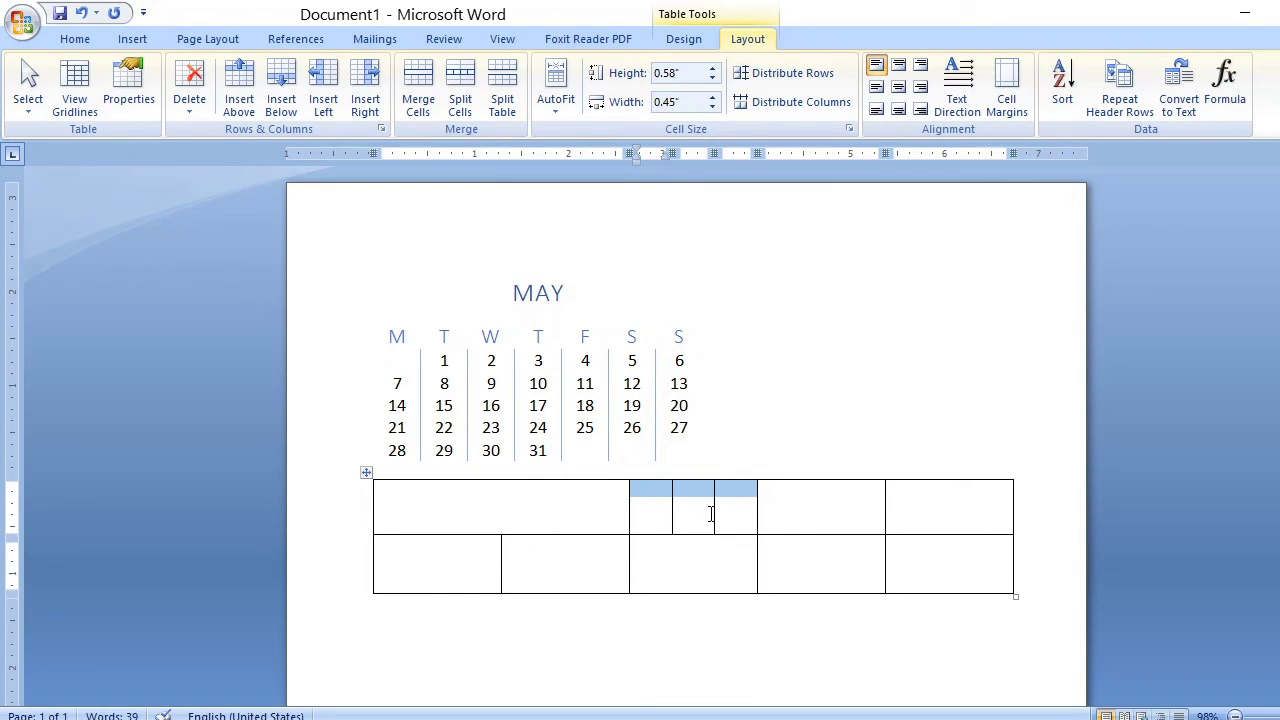
Step: Merge all the cells of the table's top row into a single cell
{"action": "left_click", "coordinate": [366, 473]}
{"action": "left_click", "coordinate": [695, 622]}
{"action": "left_click", "coordinate": [565, 512]}
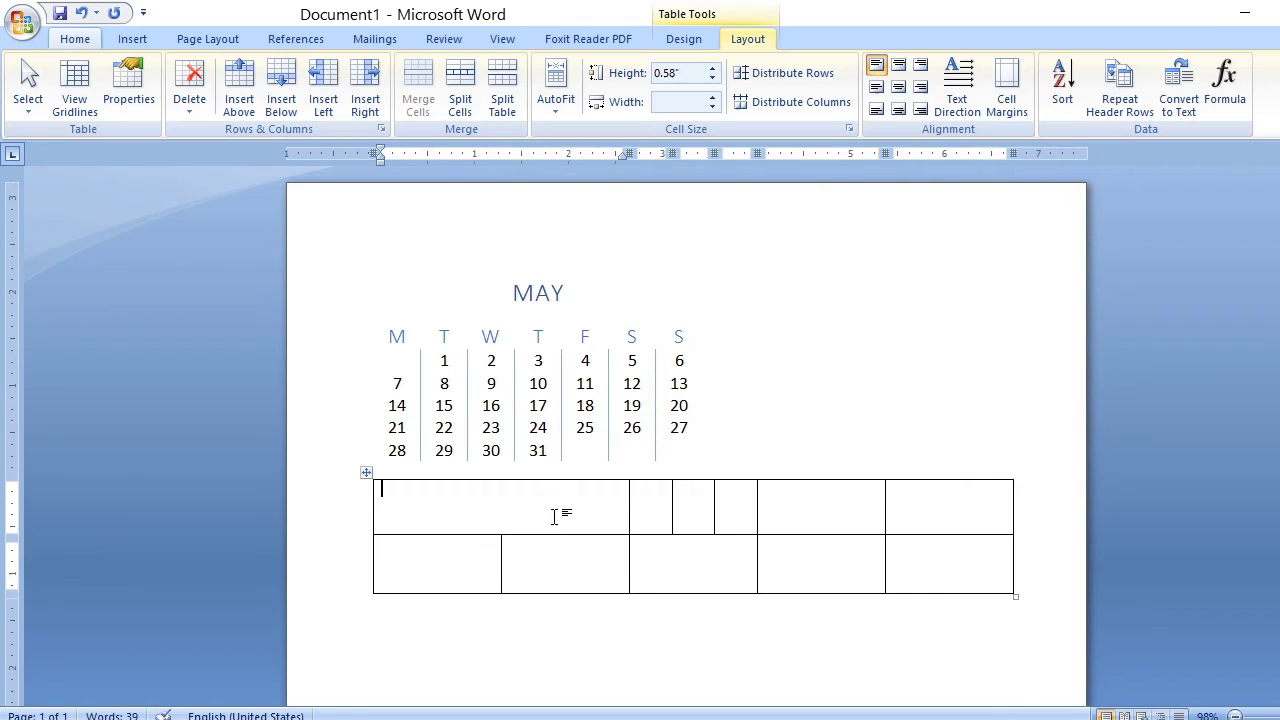
{"action": "left_click_drag", "start_coordinate": [482, 515], "coordinate": [931, 509]}
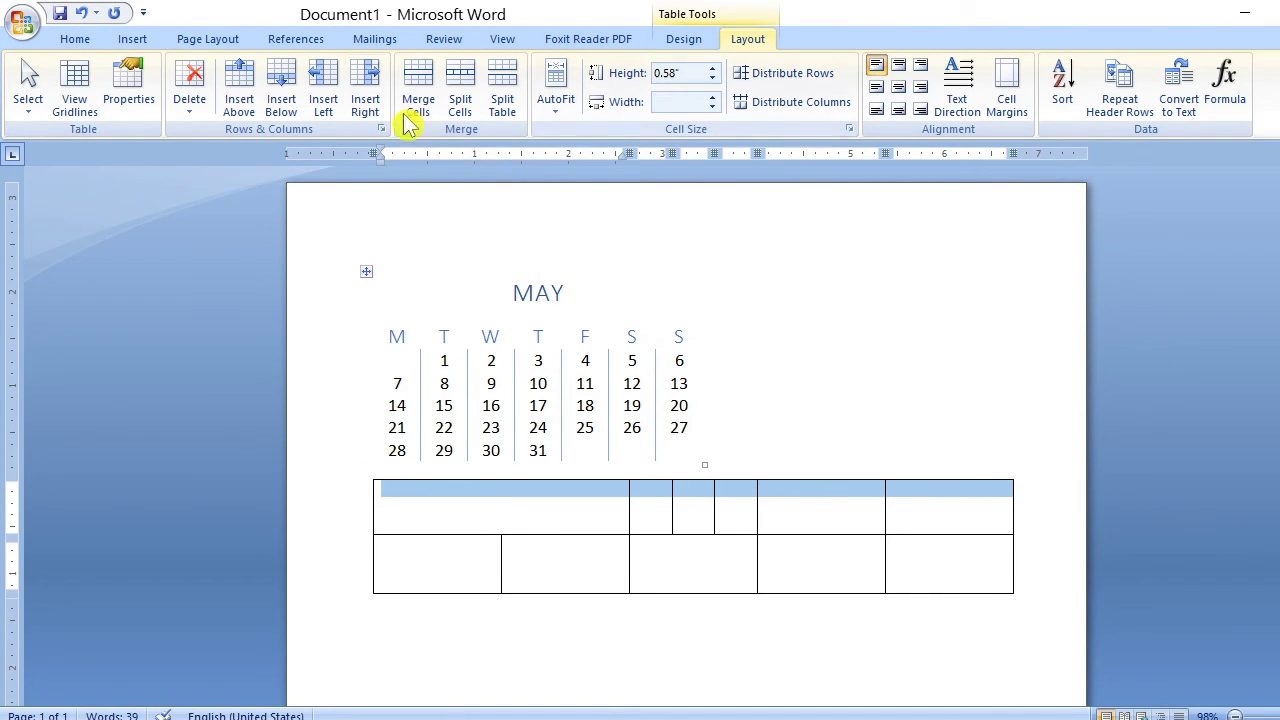
{"action": "left_click", "coordinate": [418, 95]}
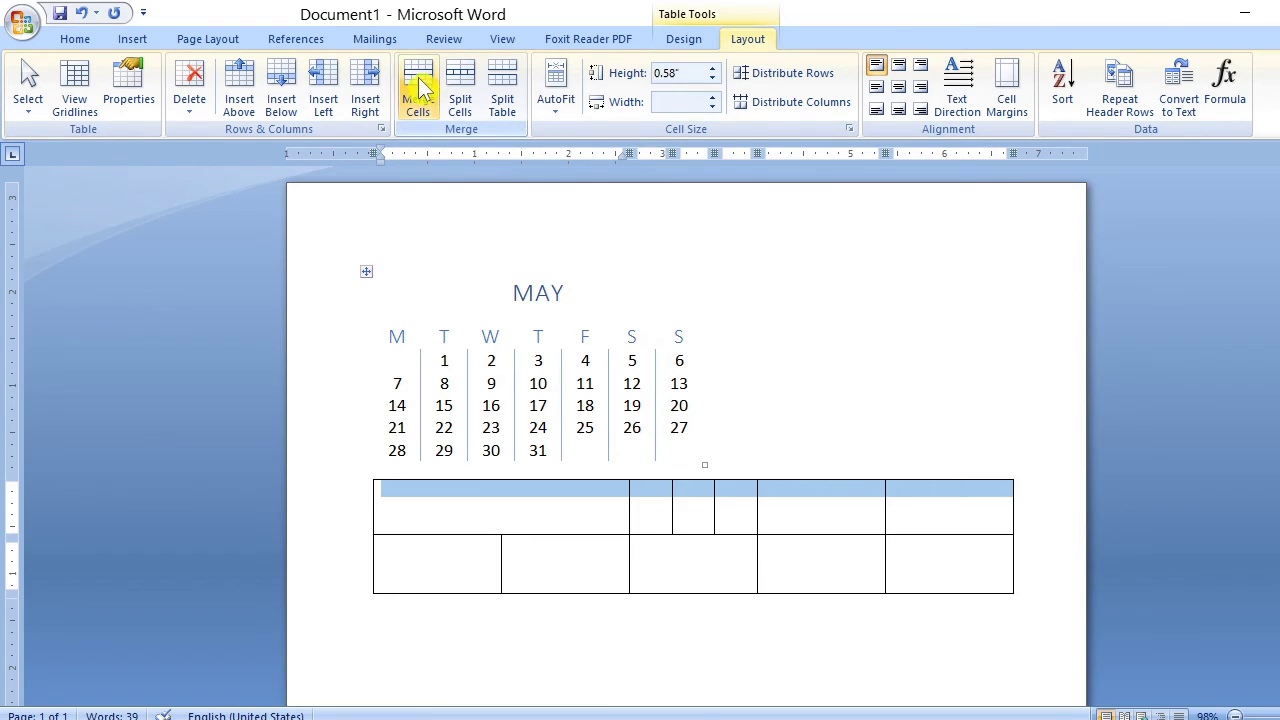
{"action": "left_click", "coordinate": [493, 521]}
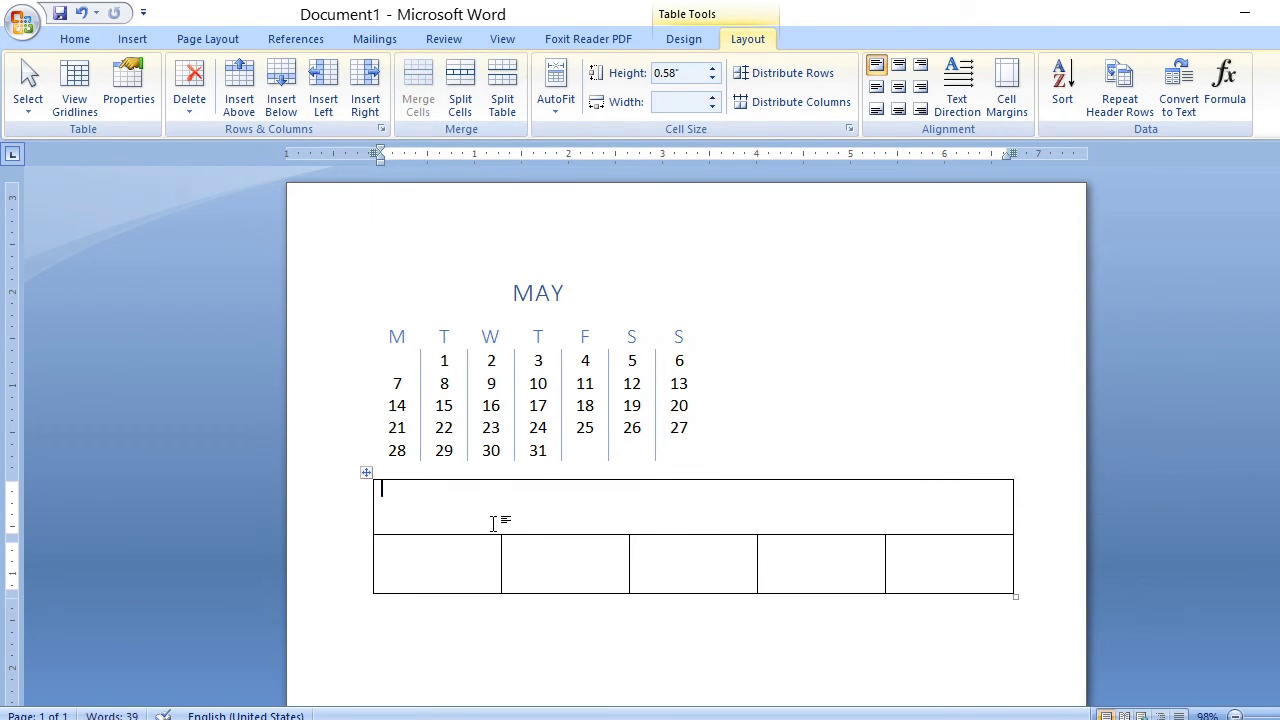
Step: Write the numbered question "1. Keyboard is an _____________ device." in the merged top row
{"action": "left_click", "coordinate": [360, 491]}
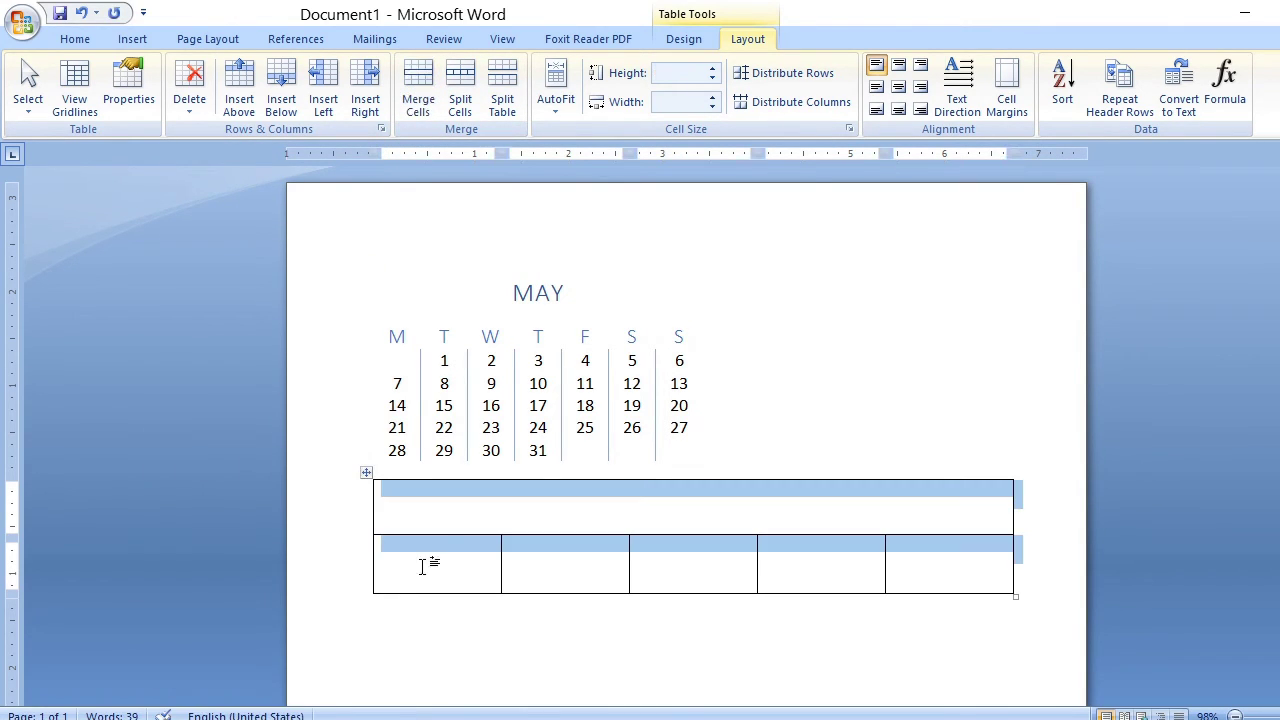
{"action": "left_click", "coordinate": [443, 509]}
{"action": "type", "text": "1. "}
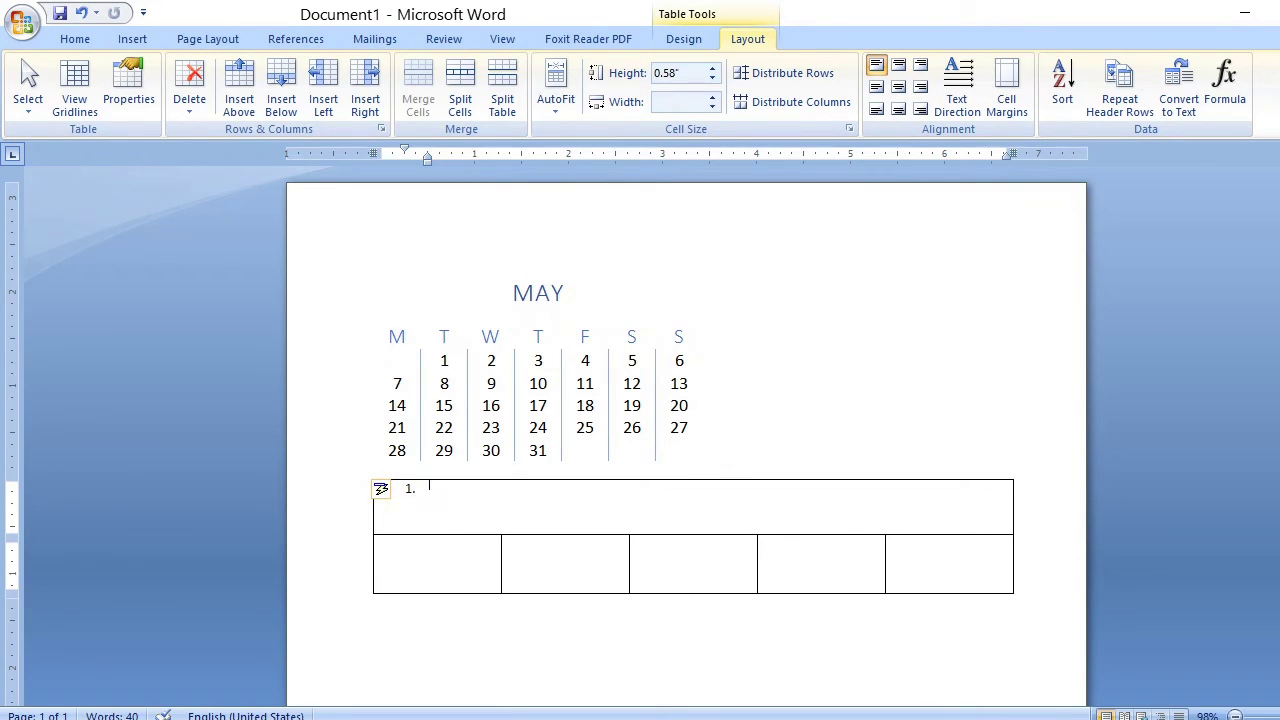
{"action": "type", "text": "Keyboar"}
{"action": "key", "text": "BackSpace"}
{"action": "type", "text": "rd is an _____________ dev"}
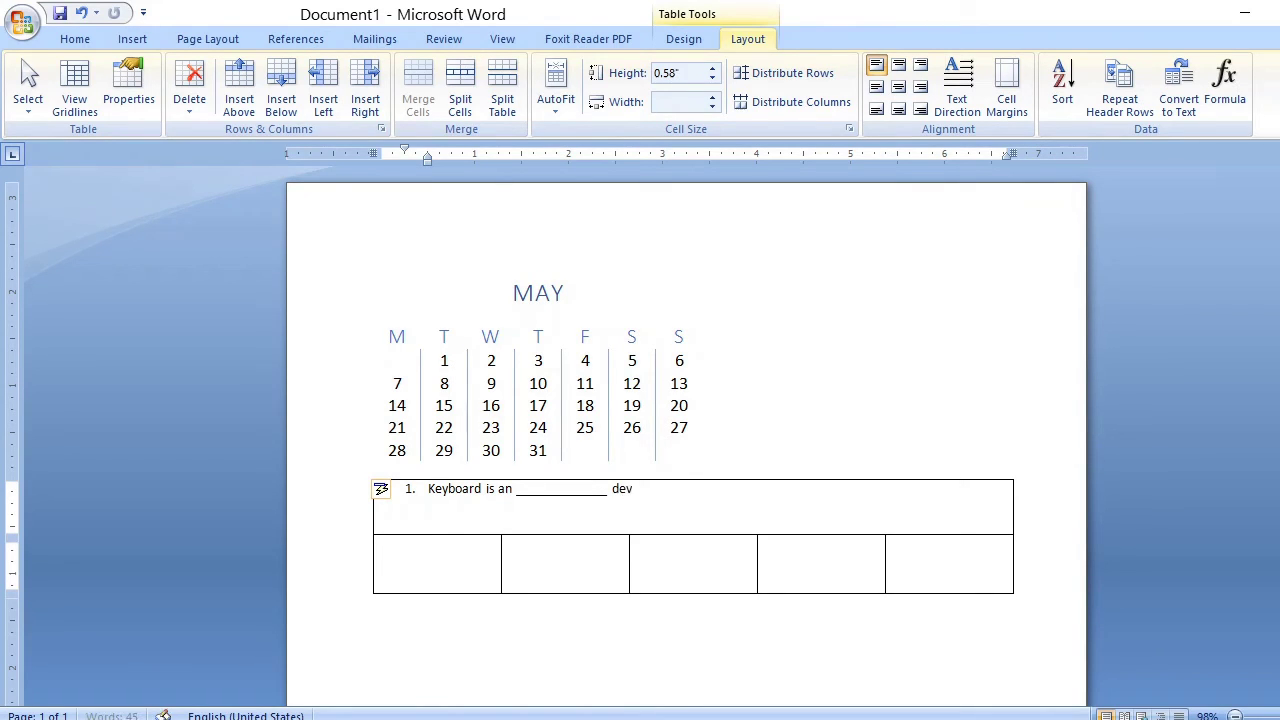
{"action": "type", "text": "ice."}
Step: Merge all the cells of the row below the keyboard question into one cell
{"action": "left_click", "coordinate": [435, 570]}
{"action": "left_click_drag", "start_coordinate": [435, 570], "coordinate": [491, 568]}
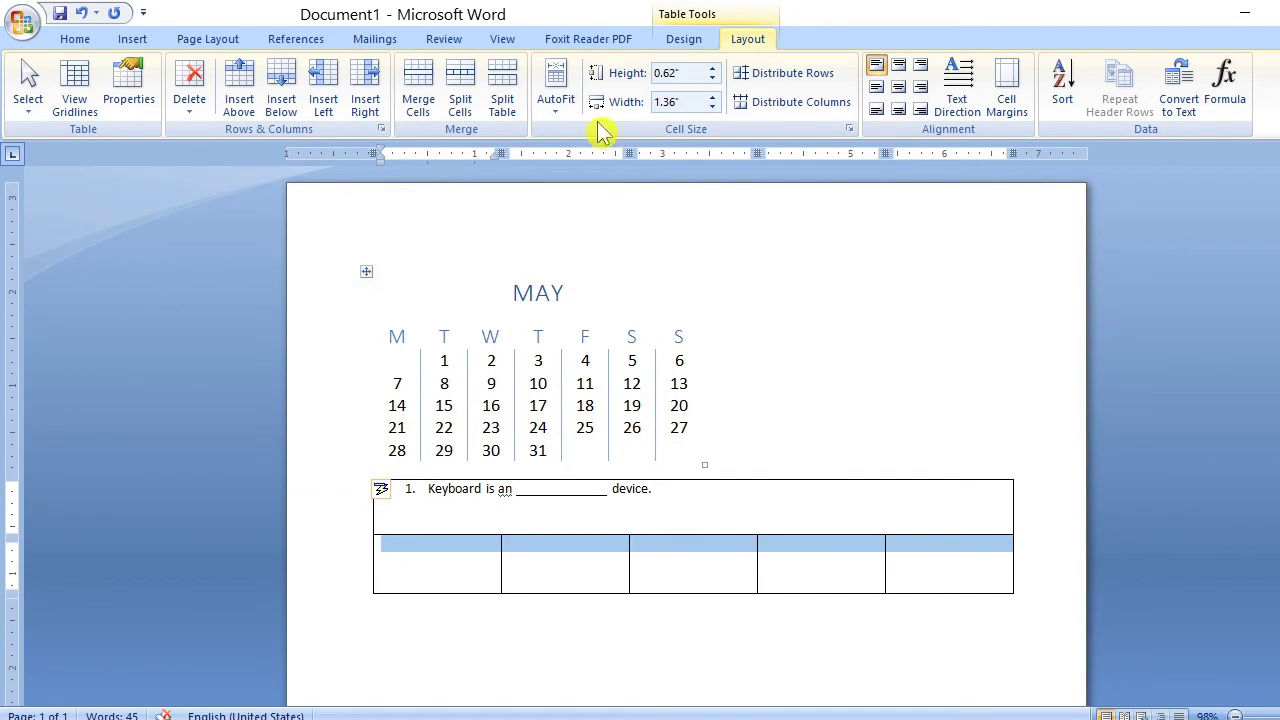
{"action": "left_click", "coordinate": [419, 85]}
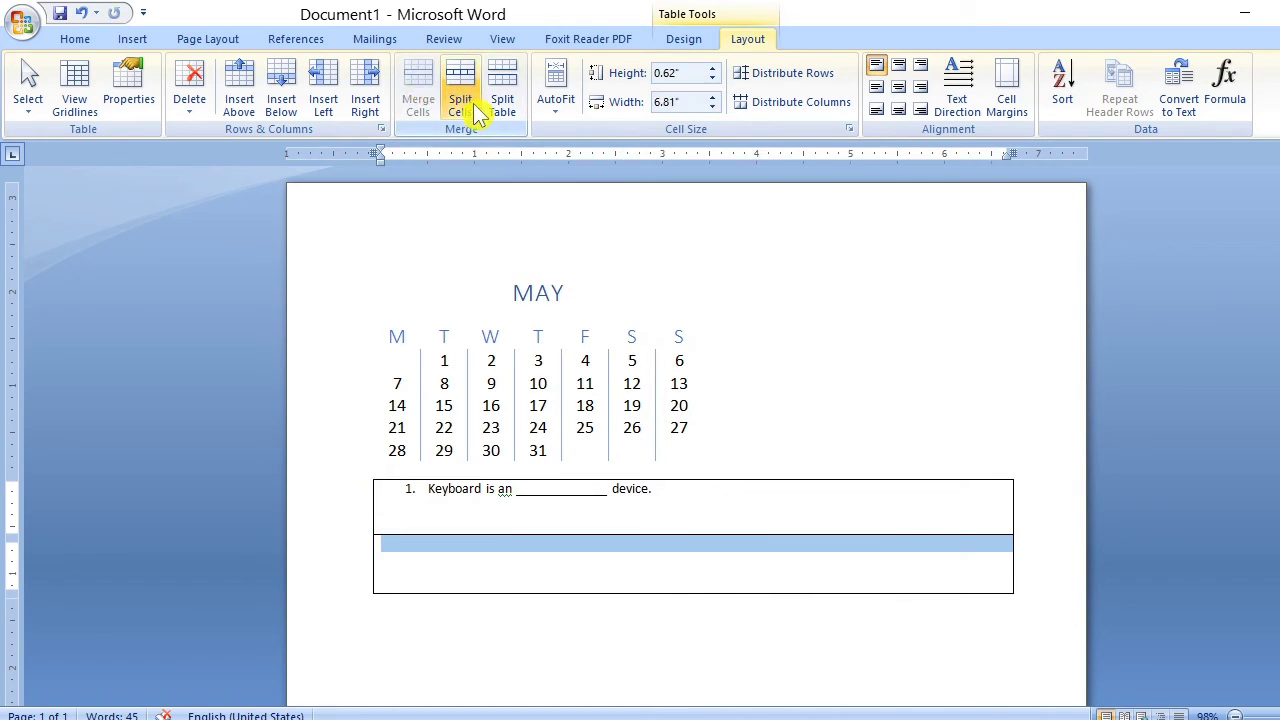
Step: Split the merged second-row cell into 3 columns and 1 row
{"action": "left_click", "coordinate": [460, 90]}
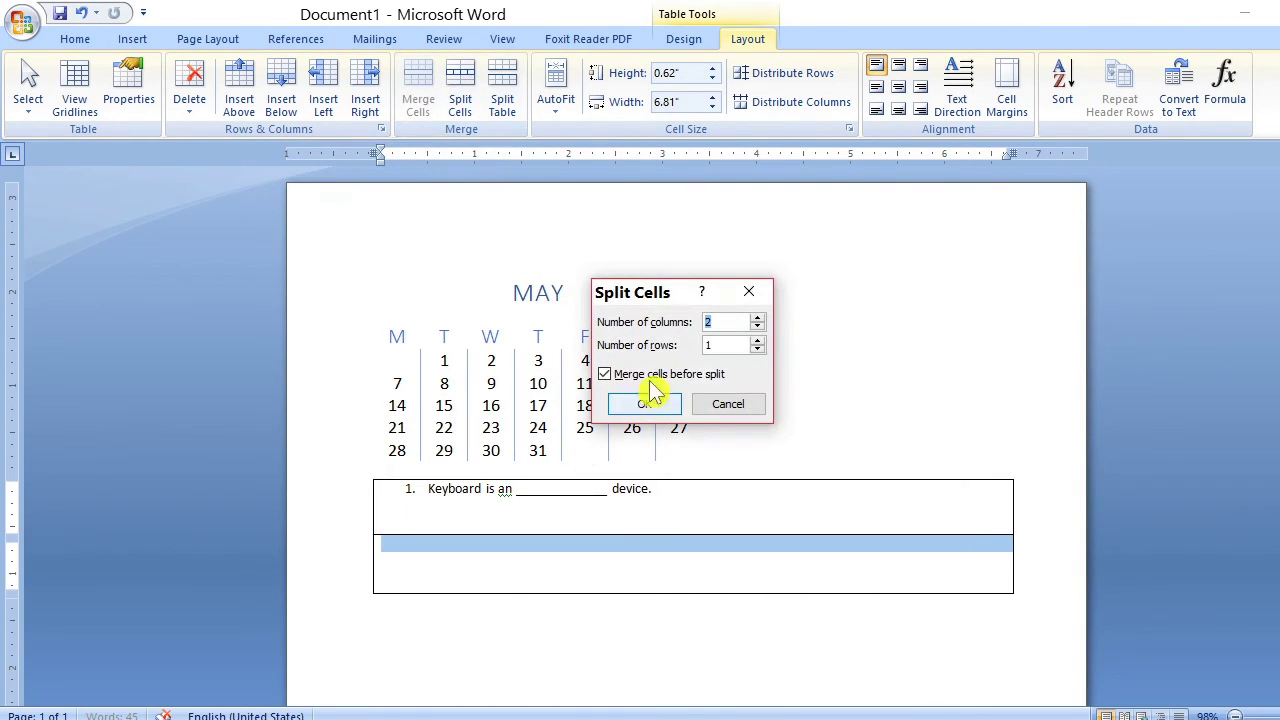
{"action": "type", "text": "4"}
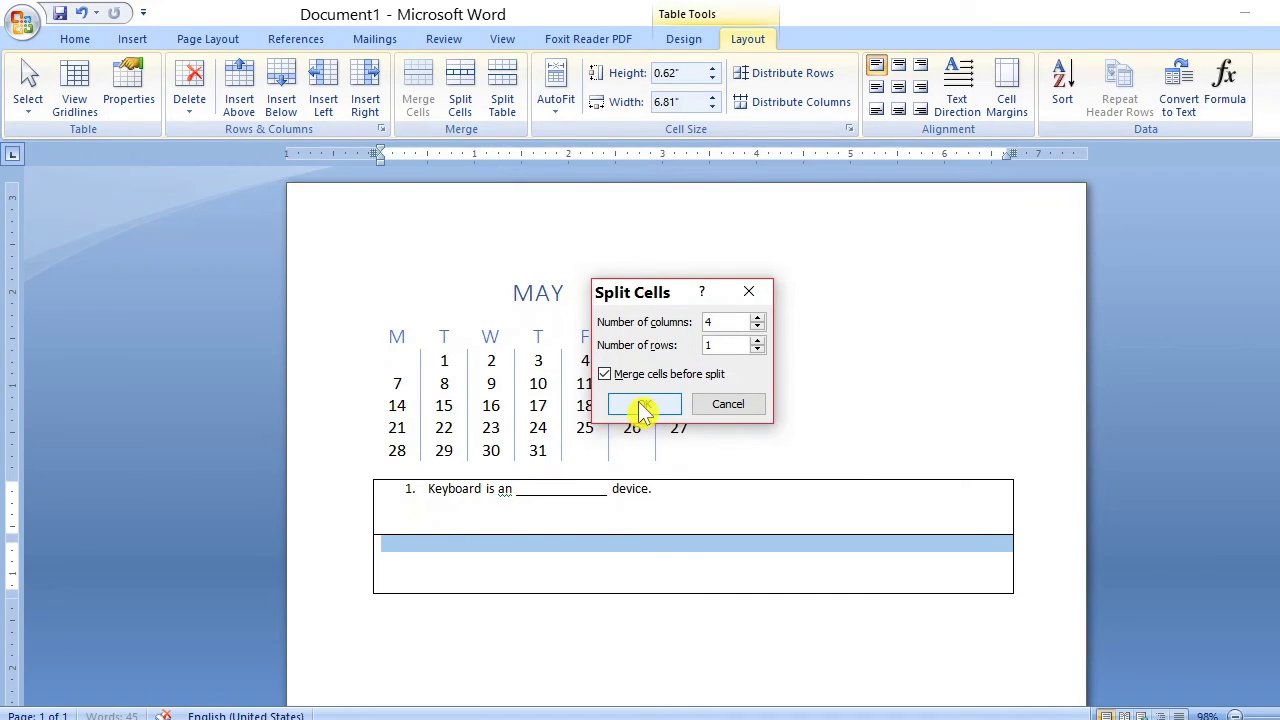
{"action": "double_click", "coordinate": [726, 321]}
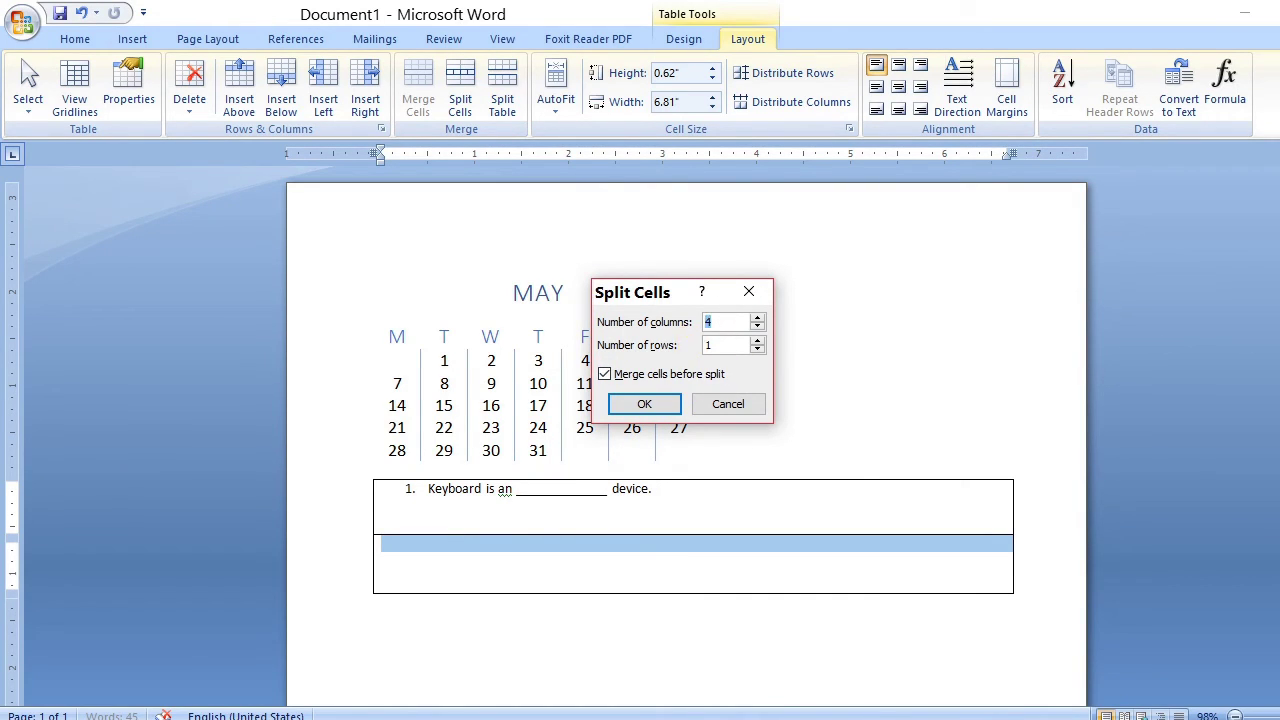
{"action": "type", "text": "3"}
{"action": "left_click", "coordinate": [652, 406]}
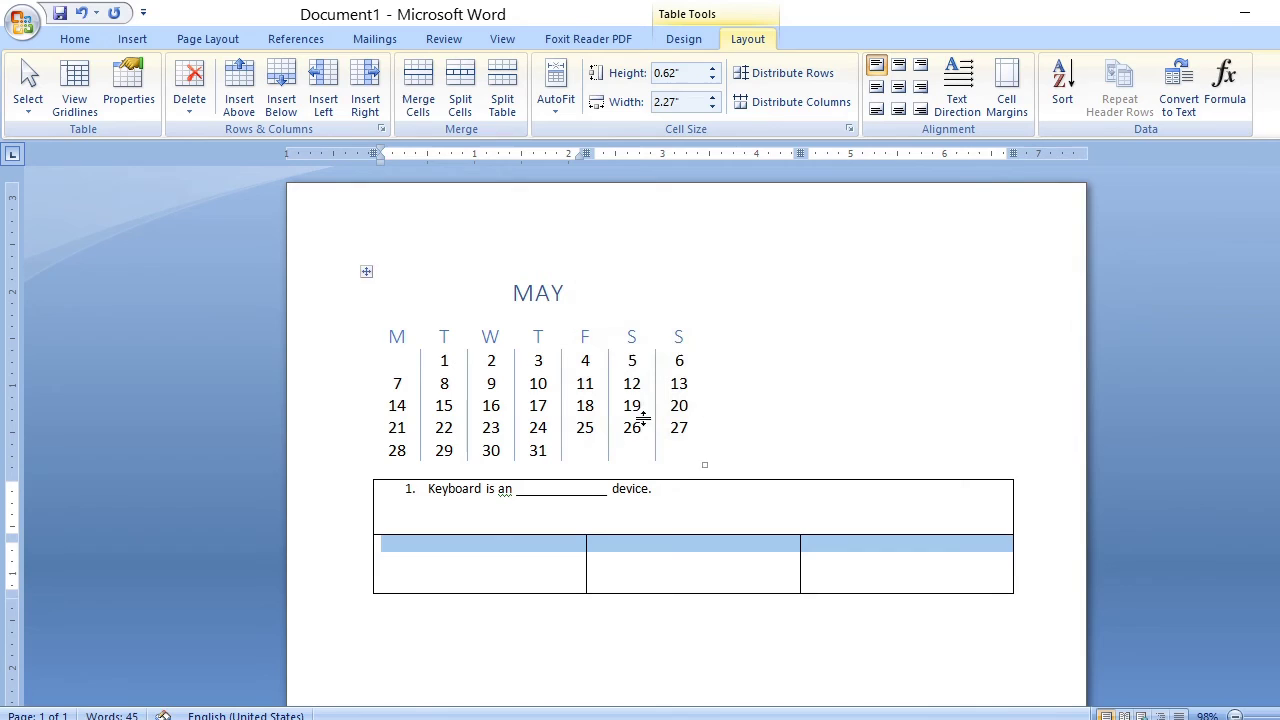
Step: Apply the a), b), c) numbering format to the three cells under the question
{"action": "left_click", "coordinate": [512, 576]}
{"action": "left_click_drag", "start_coordinate": [842, 573], "coordinate": [551, 551]}
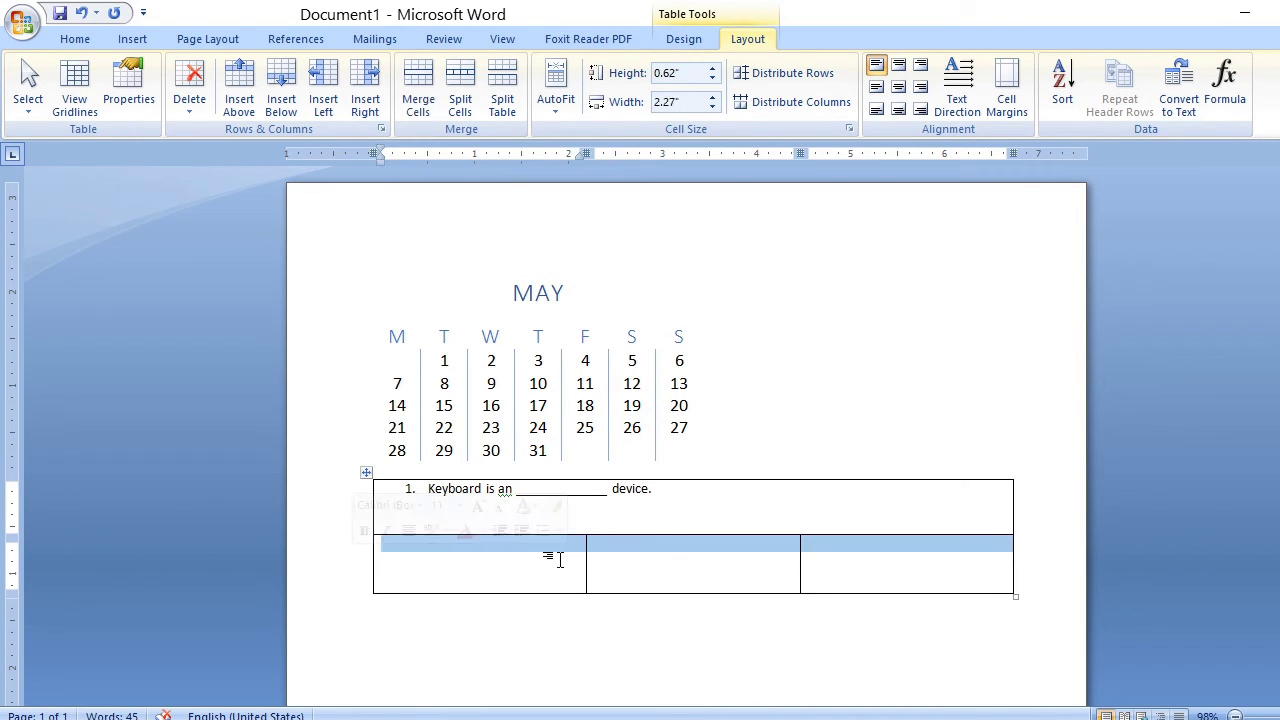
{"action": "left_click", "coordinate": [78, 40]}
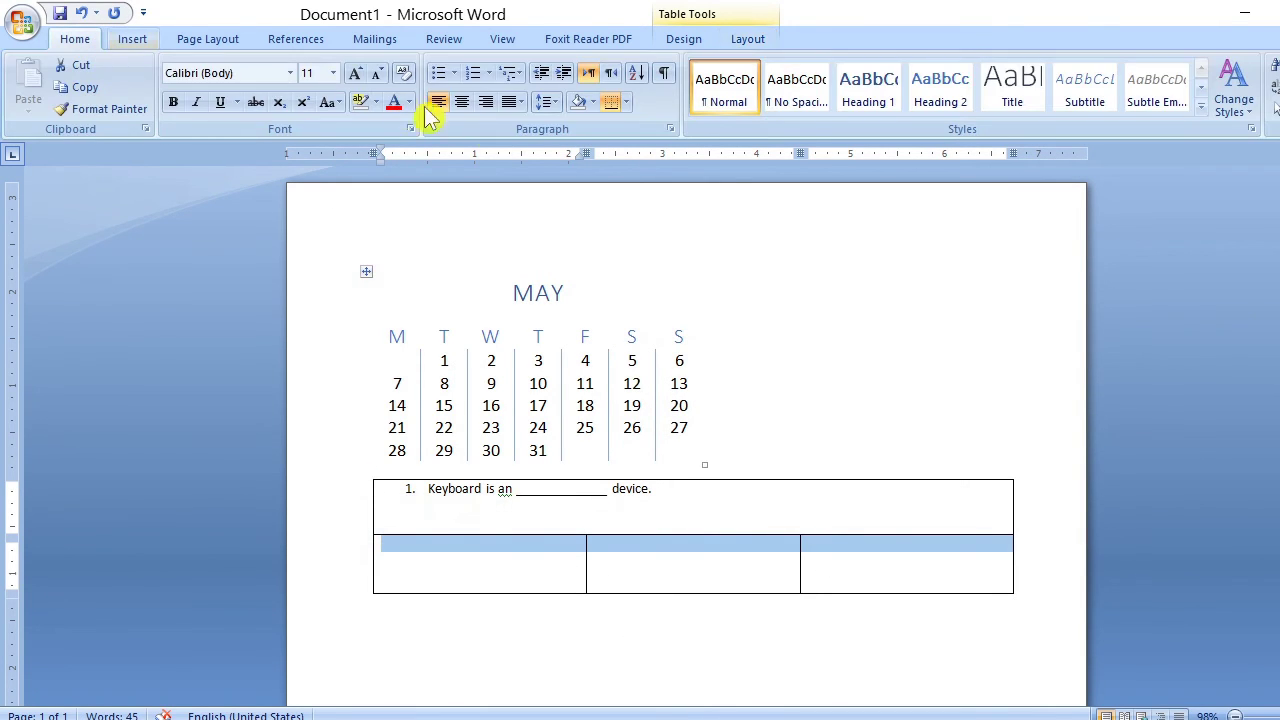
{"action": "left_click", "coordinate": [489, 74]}
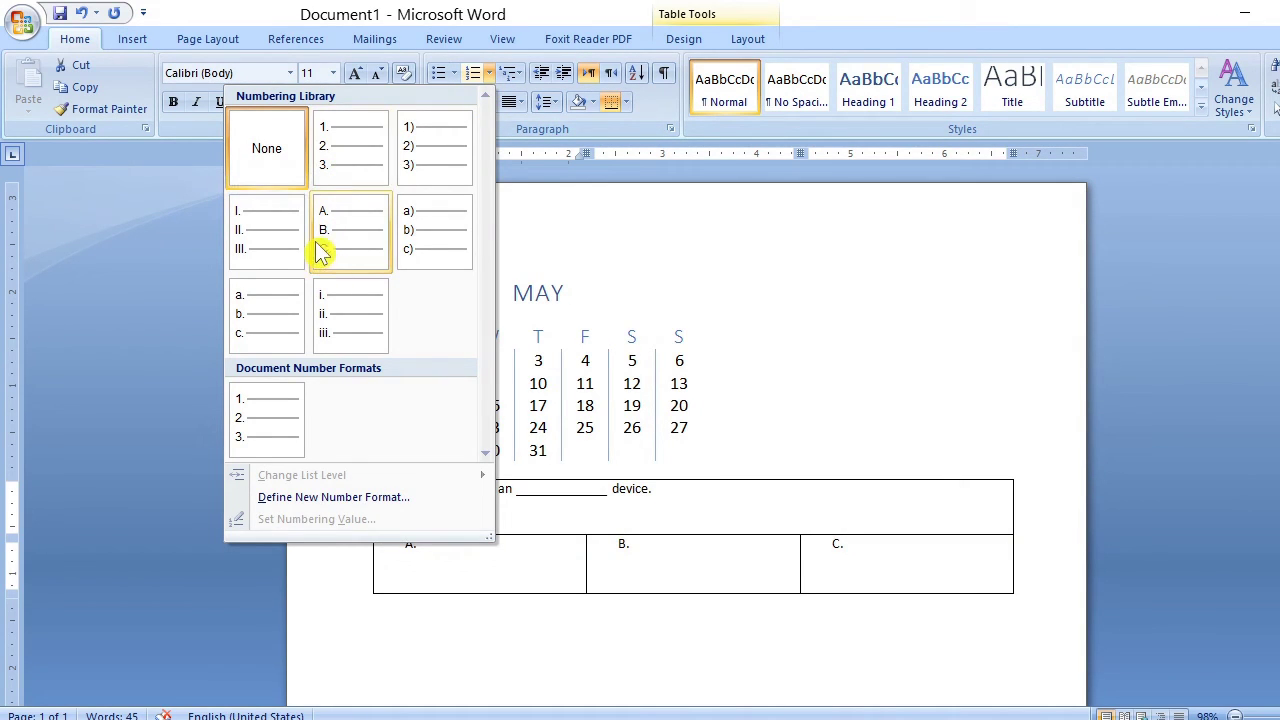
{"action": "left_click", "coordinate": [406, 251]}
{"action": "left_click", "coordinate": [487, 566]}
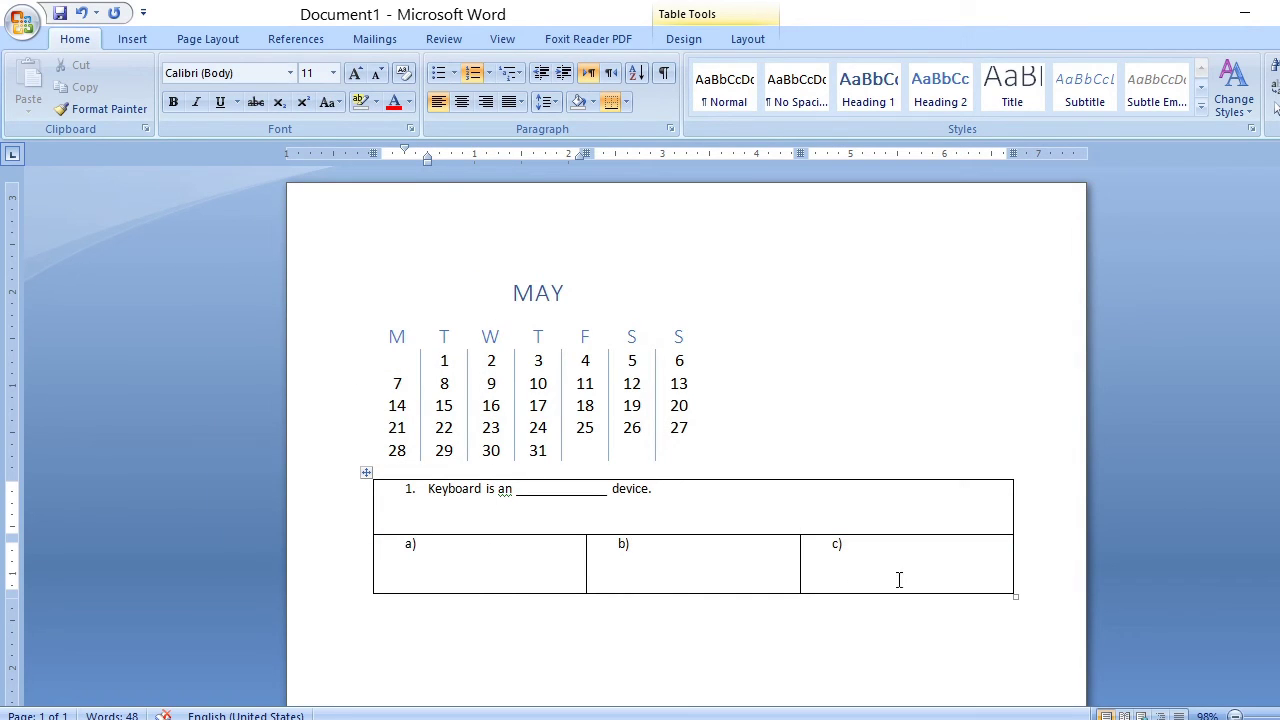
Step: Fill in the three answer choices as a) Output, b) INPUT and c) STORAGE
{"action": "left_click_drag", "start_coordinate": [900, 580], "coordinate": [543, 565]}
{"action": "left_click", "coordinate": [486, 553]}
{"action": "type", "text": "output"}
{"action": "key", "text": "Tab"}
{"action": "type", "text": "I"}
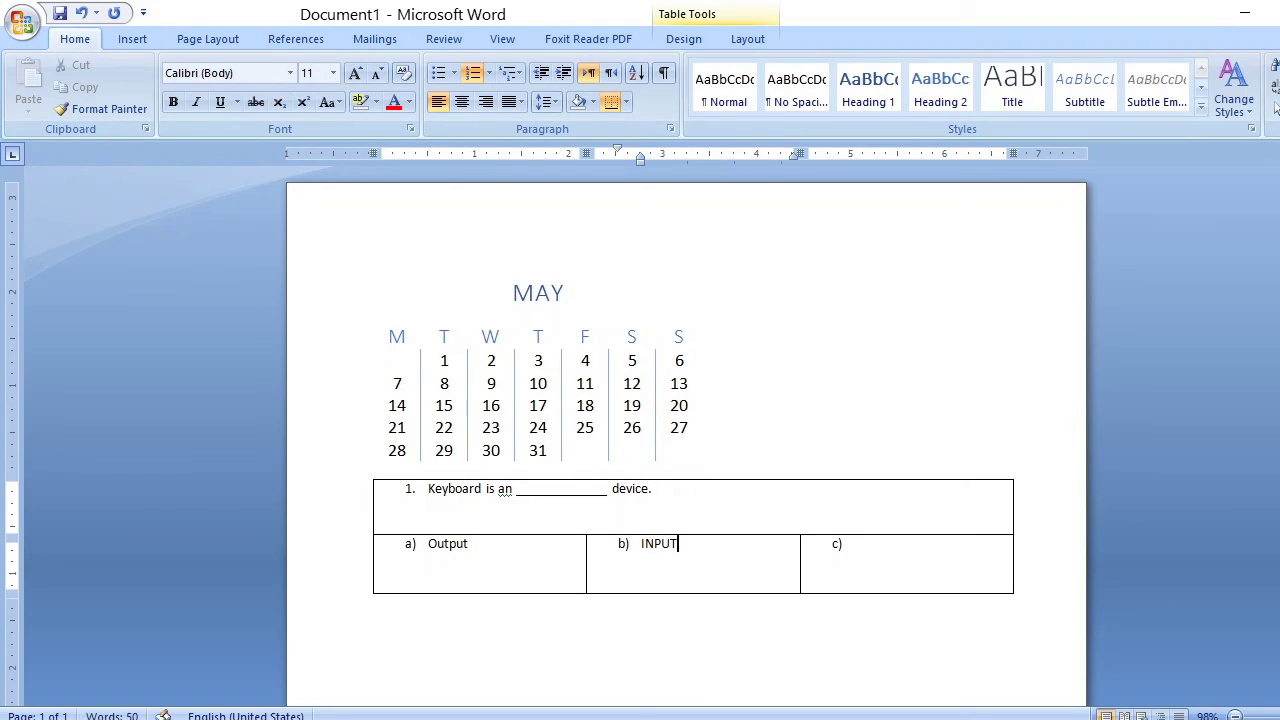
{"action": "key", "text": "Tab"}
{"action": "type", "text": "STORAGE"}
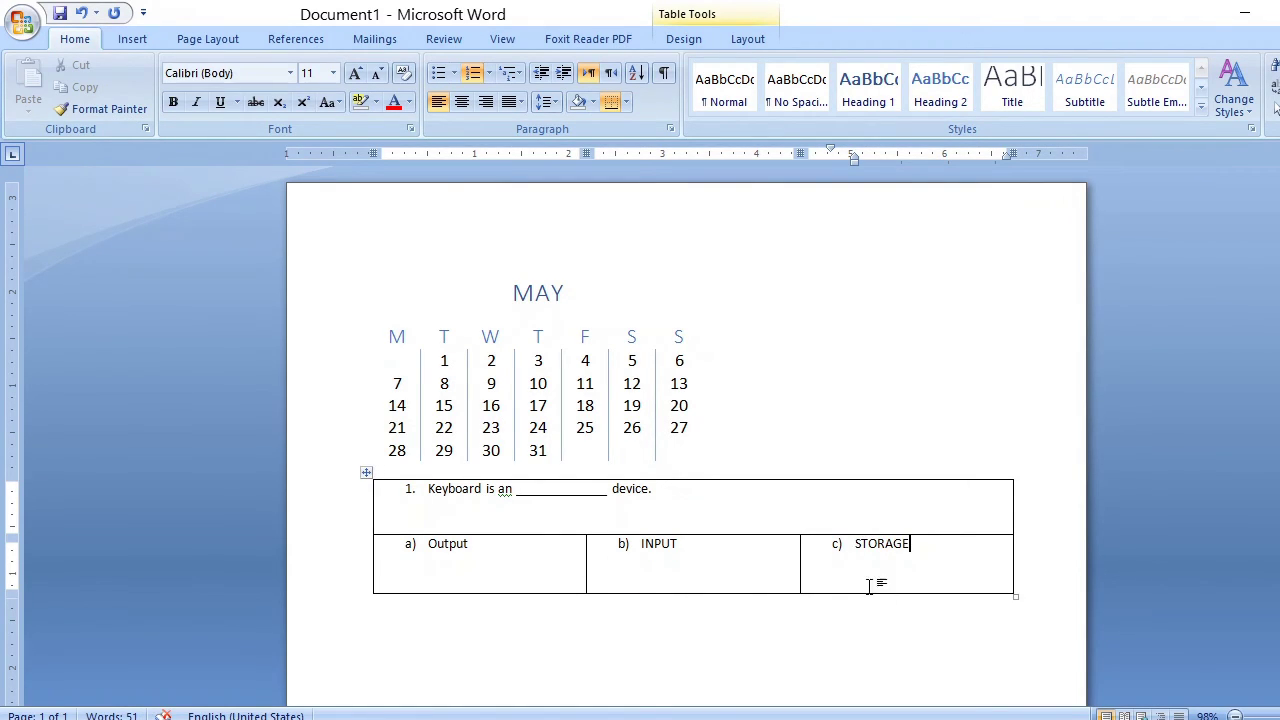
{"action": "left_click_drag", "start_coordinate": [706, 494], "coordinate": [422, 495]}
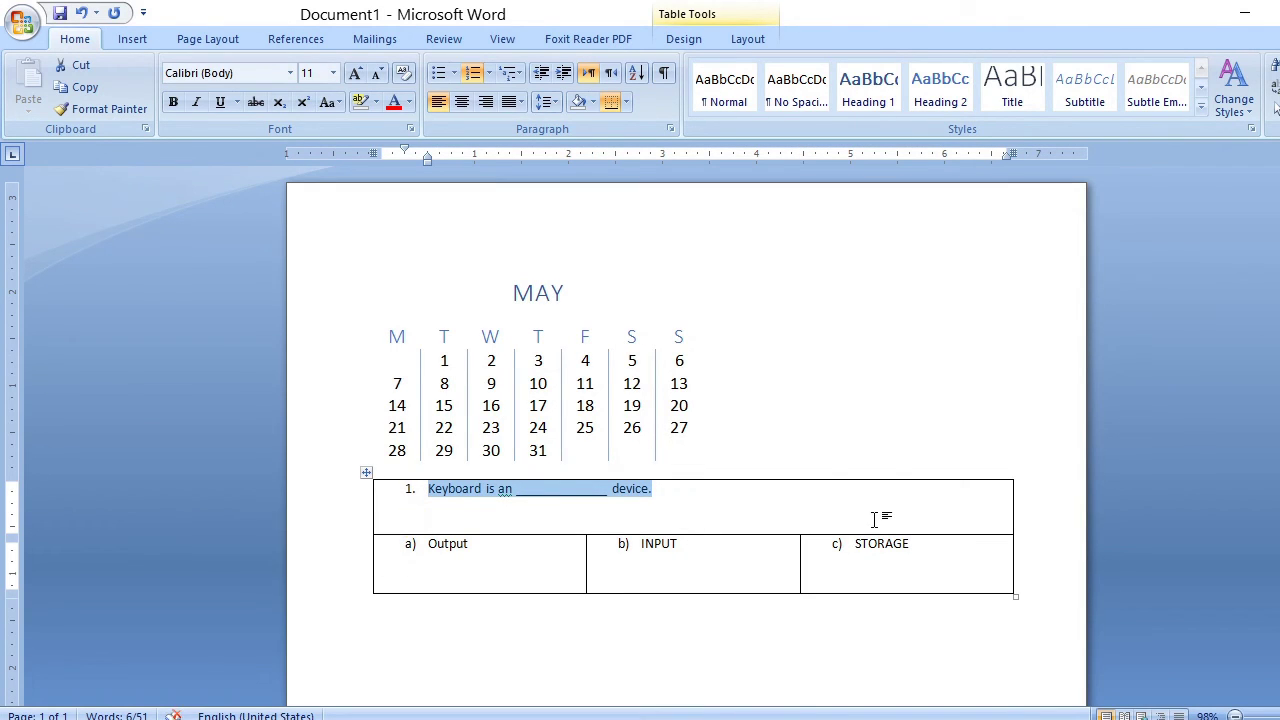
{"action": "left_click", "coordinate": [634, 557]}
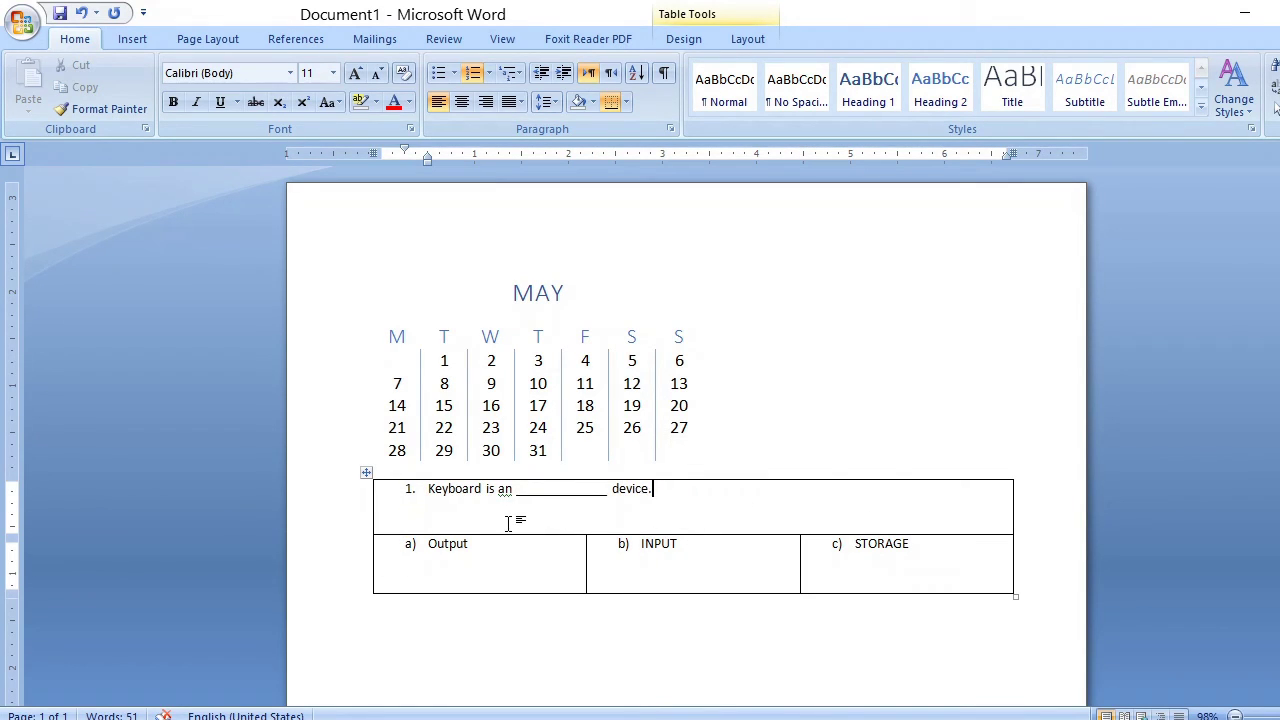
{"action": "left_click_drag", "start_coordinate": [458, 572], "coordinate": [837, 586]}
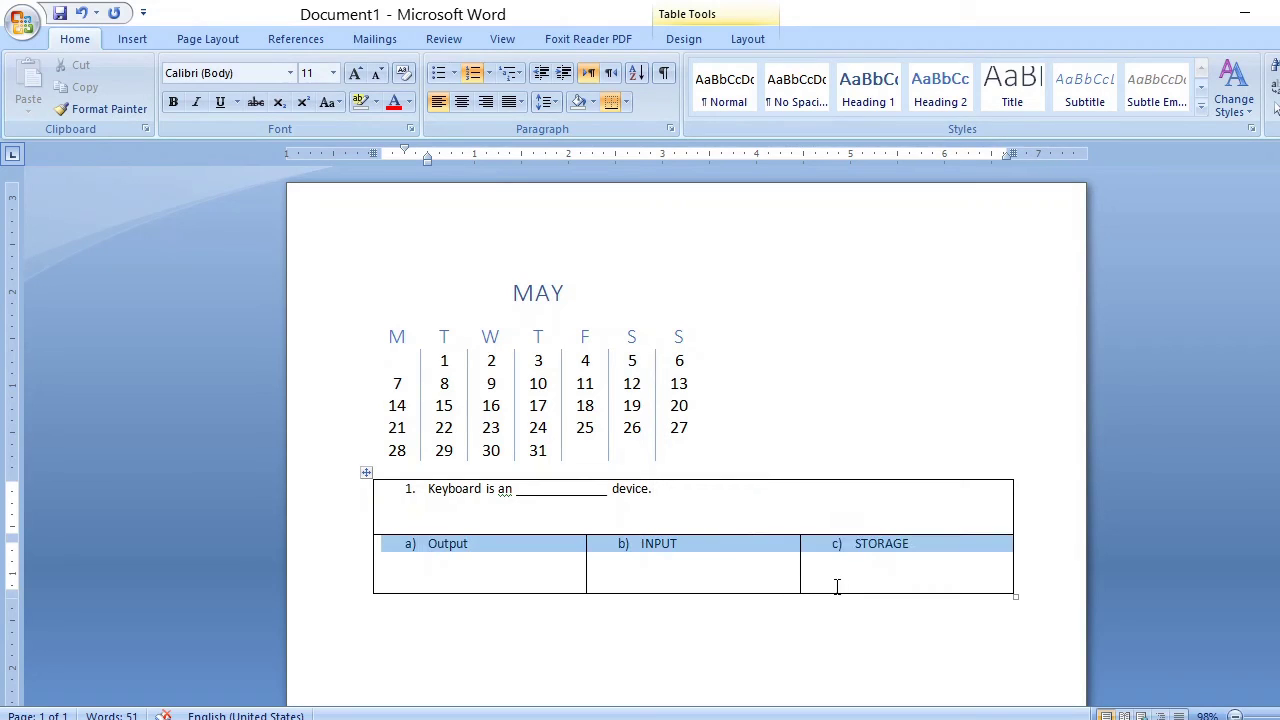
{"action": "left_click", "coordinate": [851, 578]}
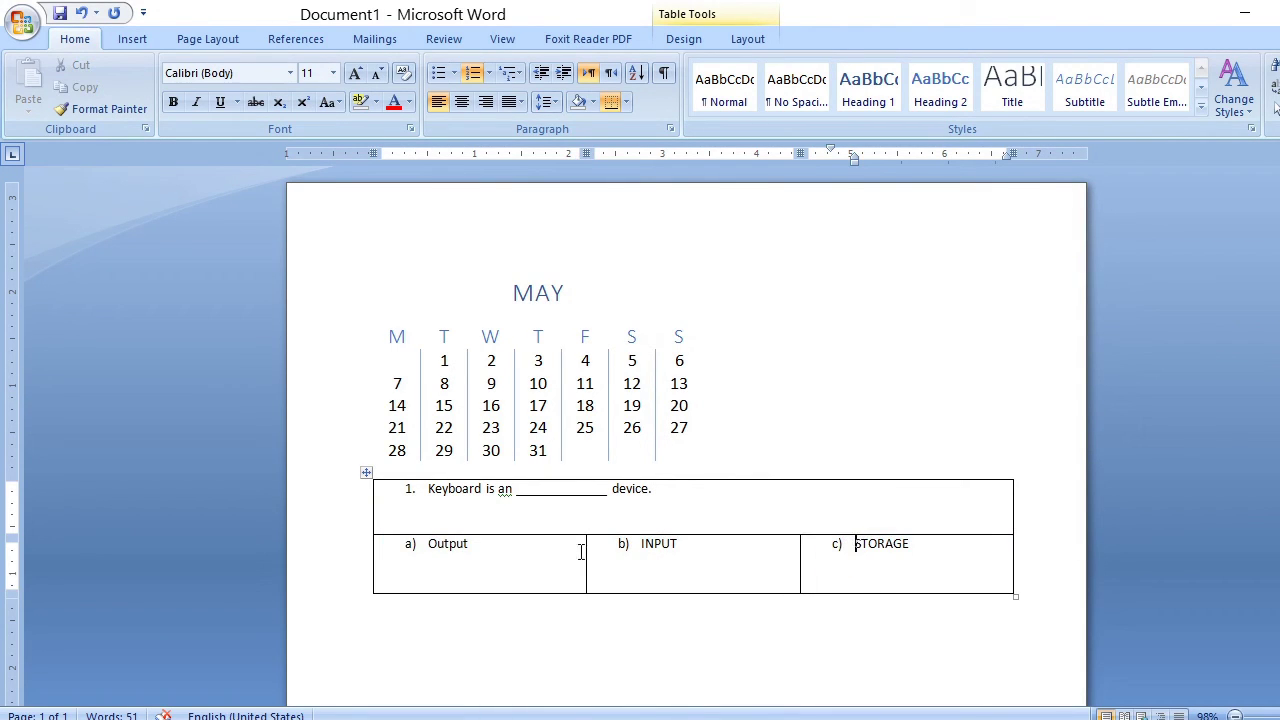
{"action": "left_click_drag", "start_coordinate": [846, 551], "coordinate": [477, 553]}
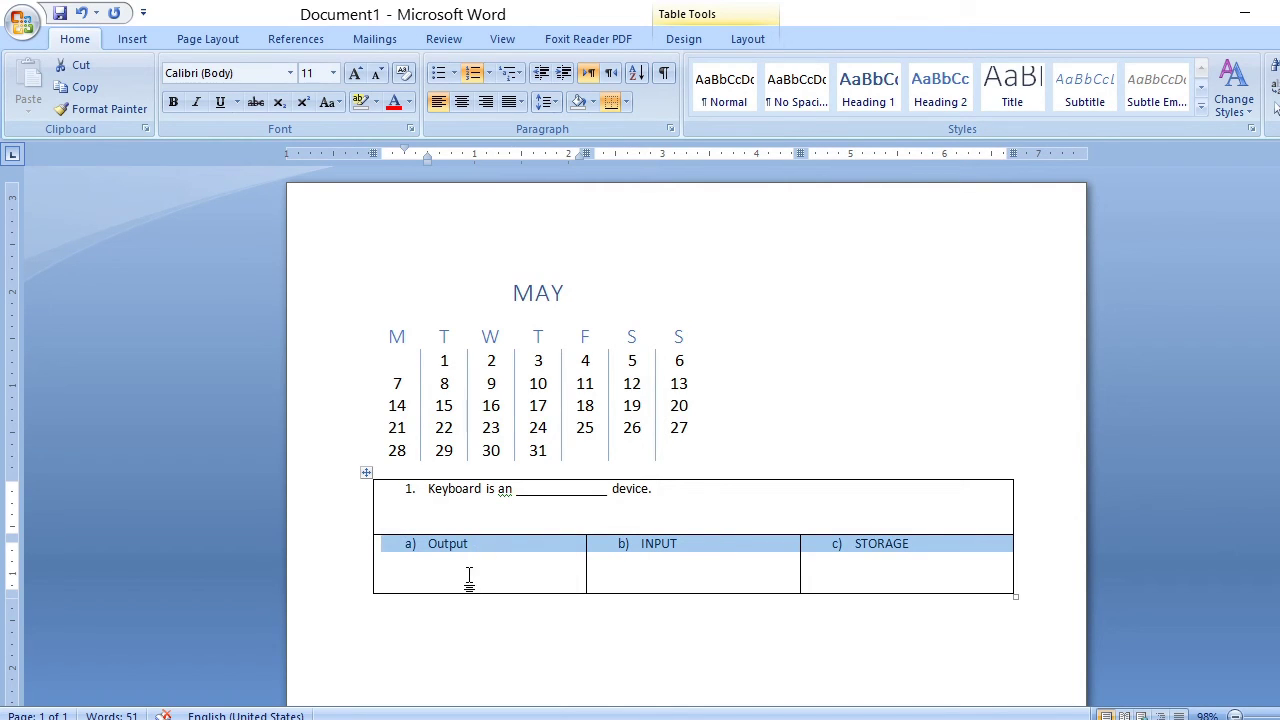
{"action": "left_click", "coordinate": [470, 577]}
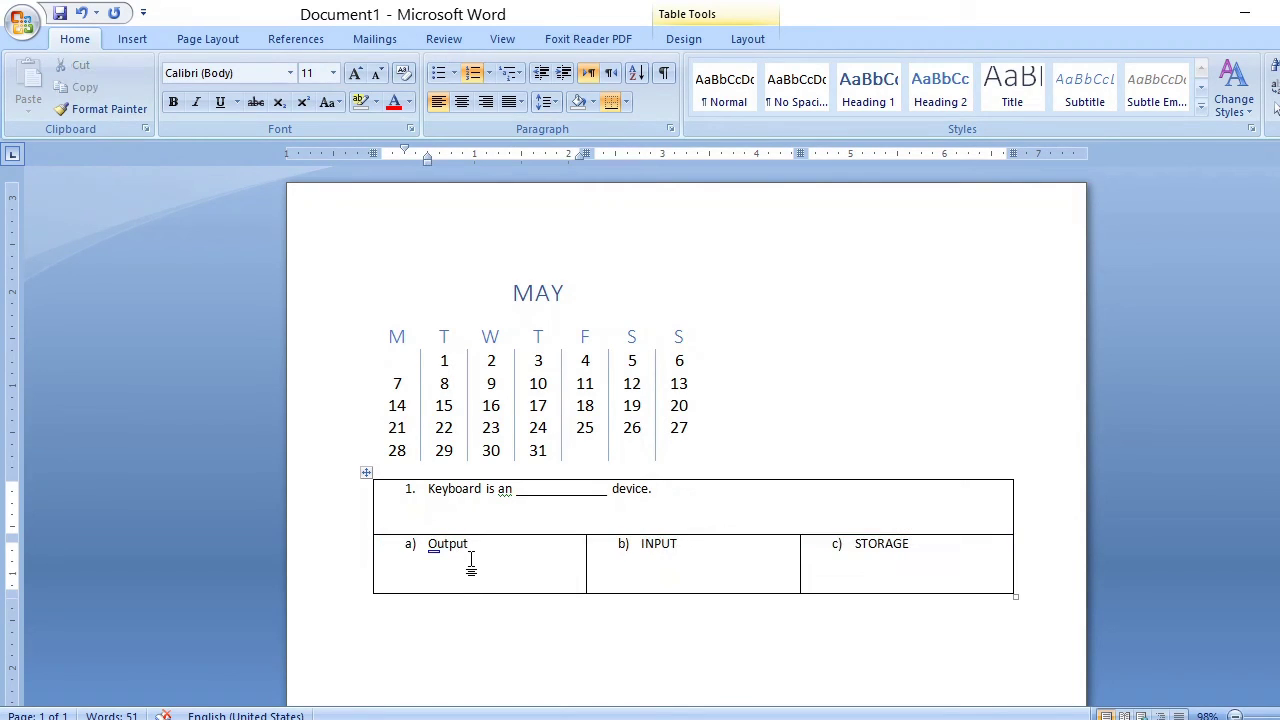
Step: Change the case of answer choices b) and c) to lowercase so they read "input" and "storage"
{"action": "left_click", "coordinate": [663, 546]}
{"action": "key", "text": "shift+F3"}
{"action": "left_click", "coordinate": [876, 548]}
{"action": "key", "text": "shift+F3"}
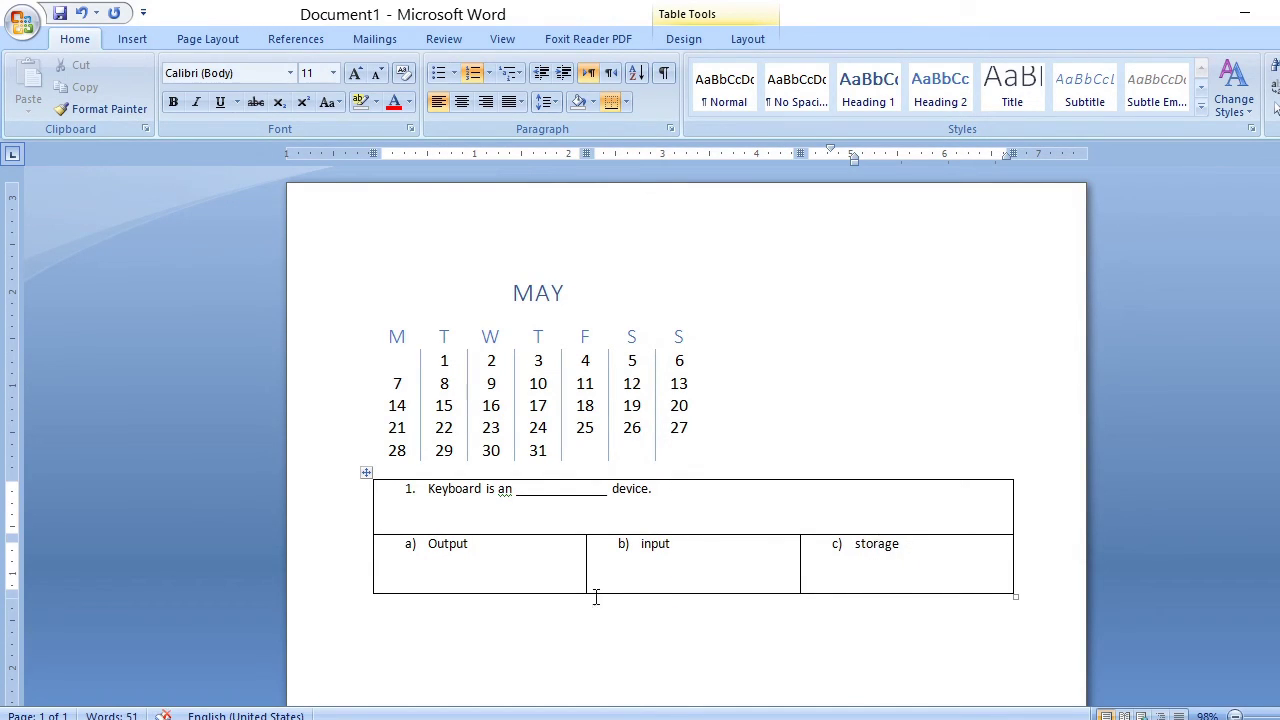
Step: Make the a), b) and c) list labels bold and colour them standard Dark Blue
{"action": "left_click", "coordinate": [837, 548]}
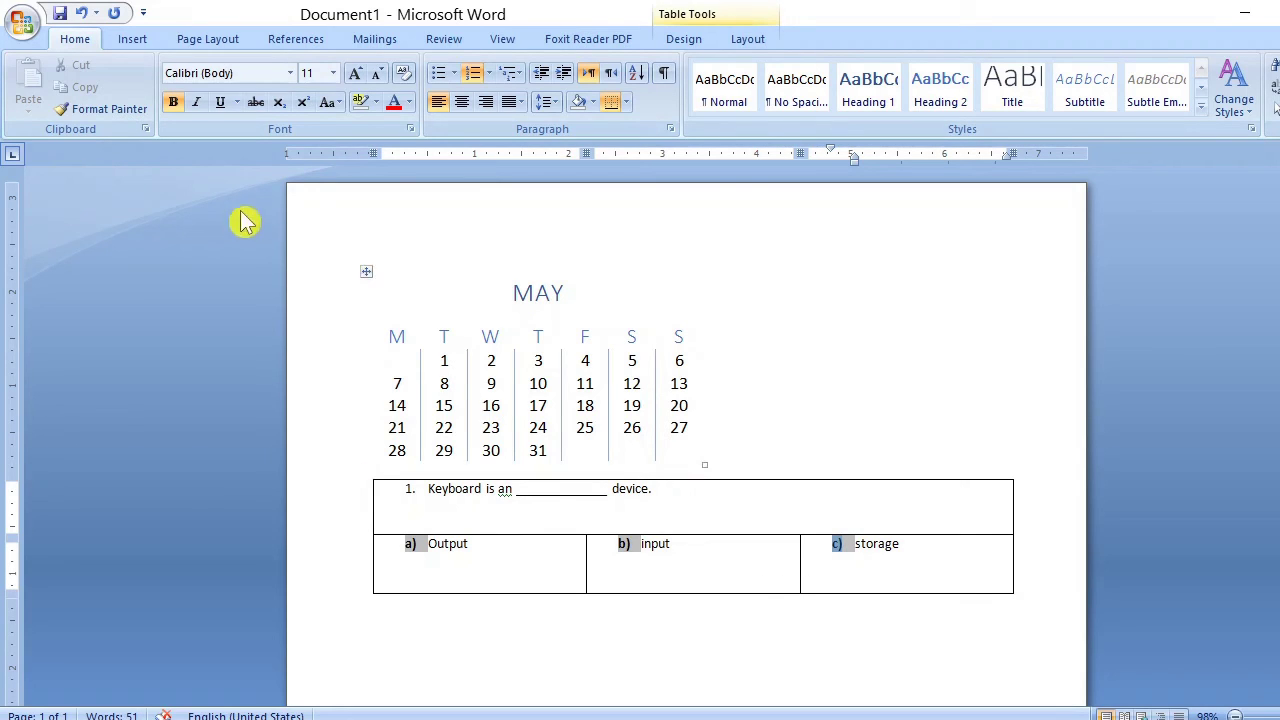
{"action": "left_click", "coordinate": [178, 106]}
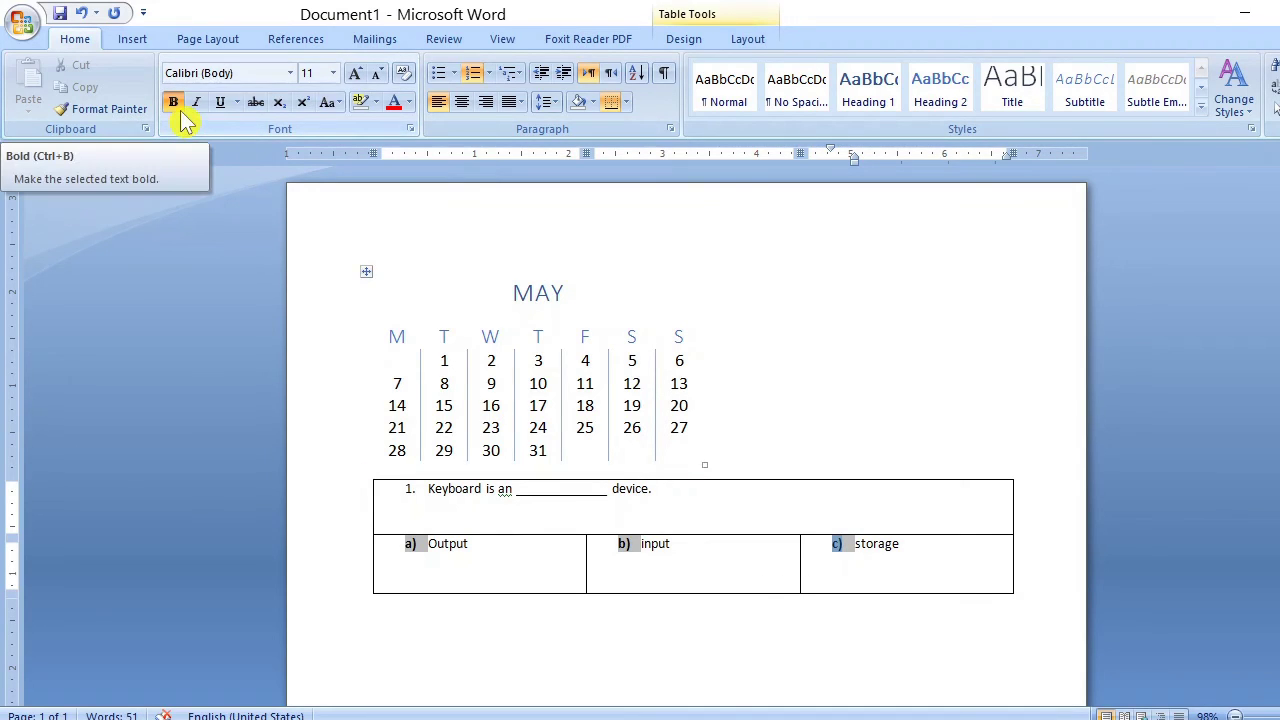
{"action": "left_click", "coordinate": [396, 108]}
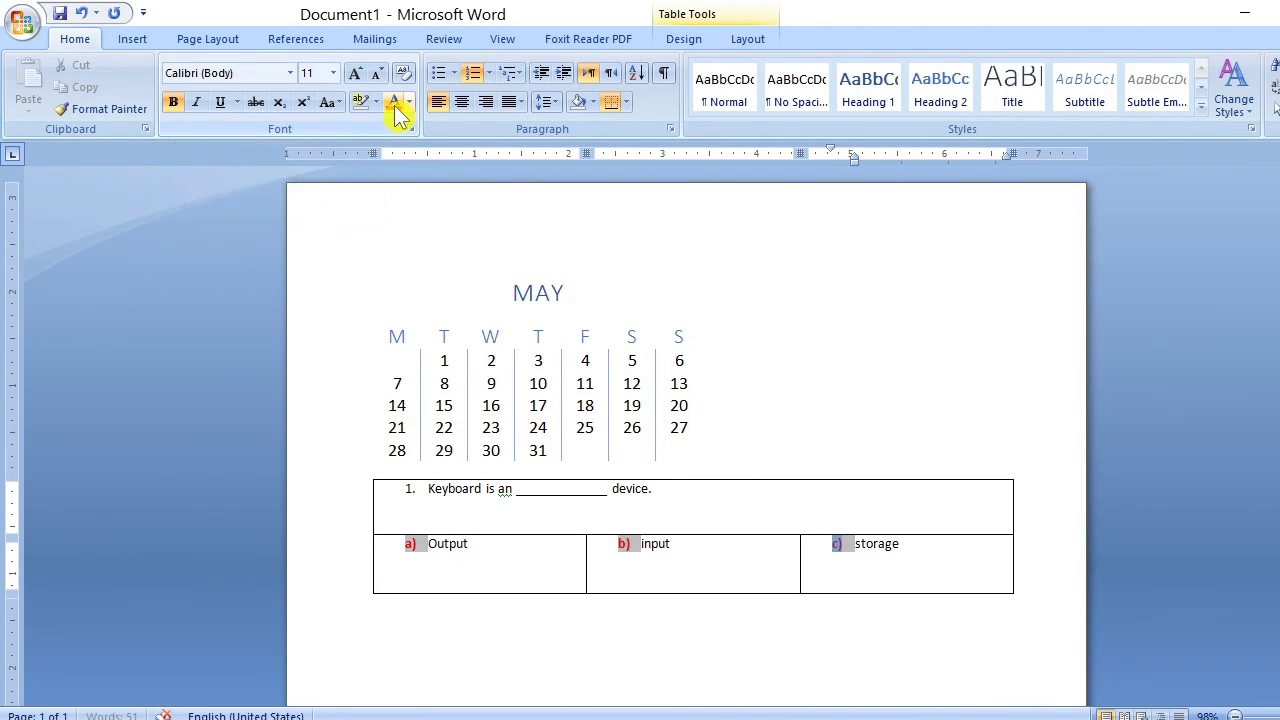
{"action": "left_click", "coordinate": [409, 103]}
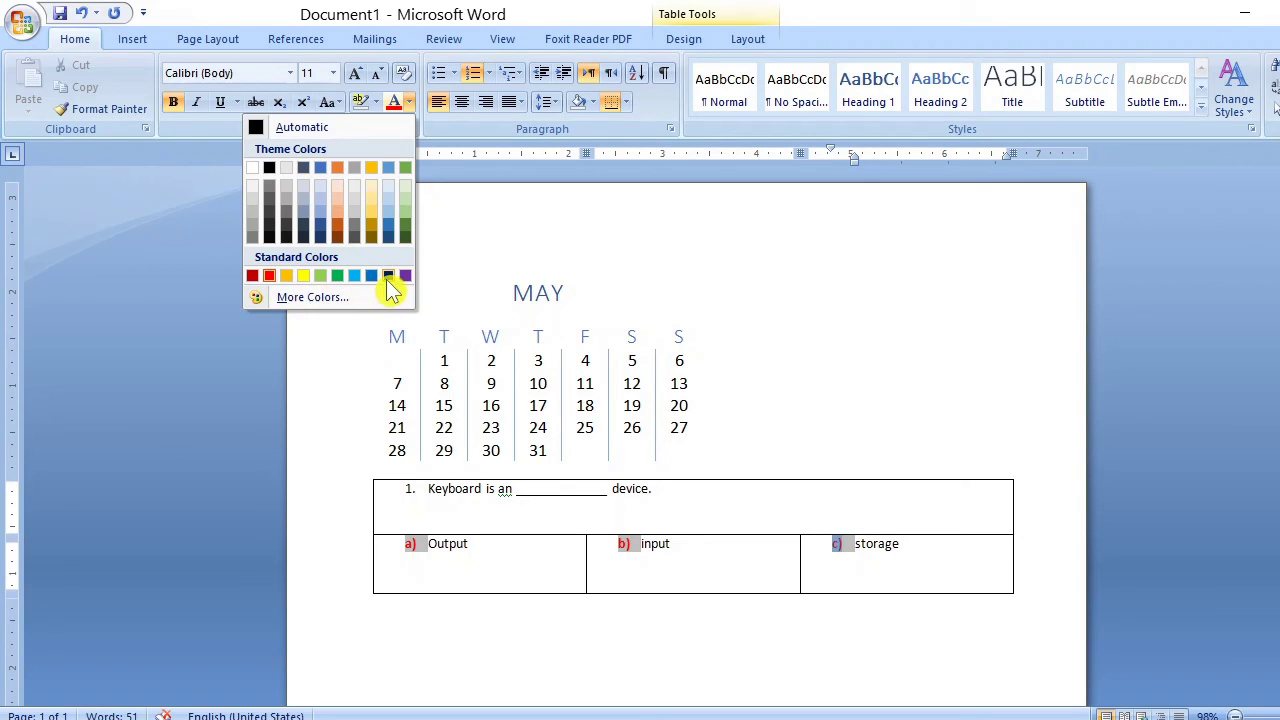
{"action": "left_click", "coordinate": [388, 278]}
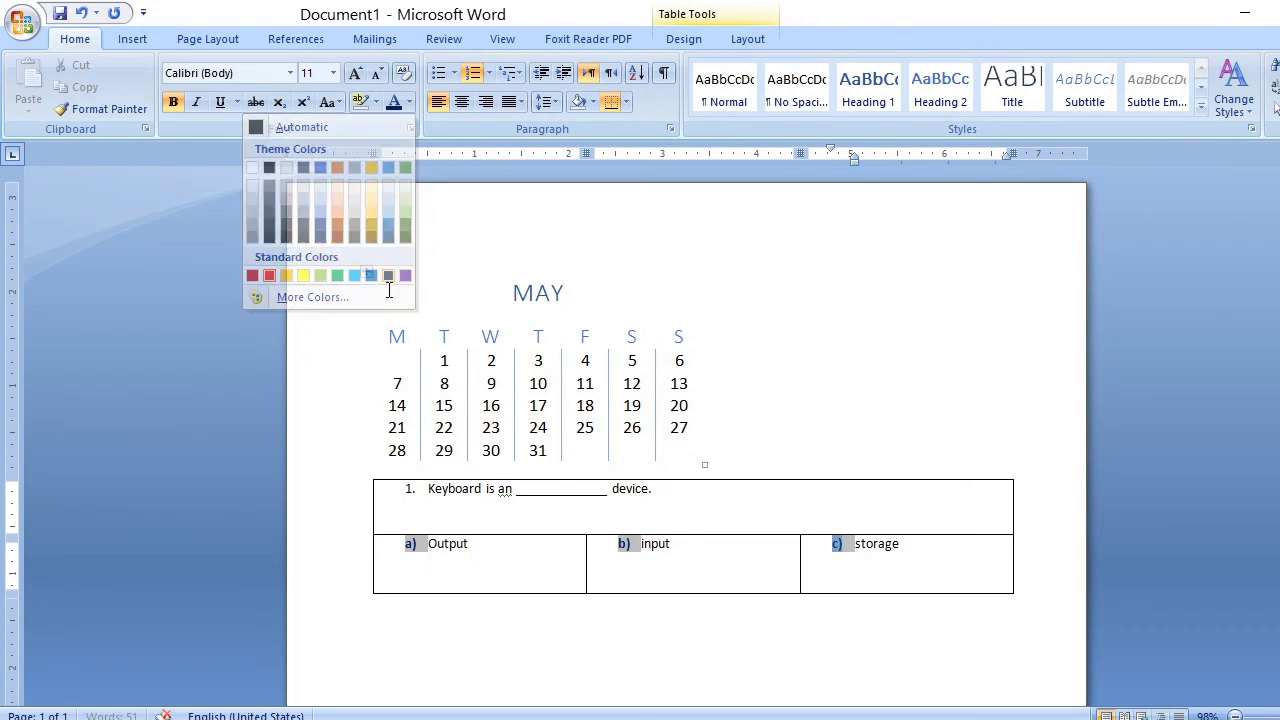
Step: Move the question table slightly down to leave a gap below the calendar
{"action": "left_click", "coordinate": [478, 570]}
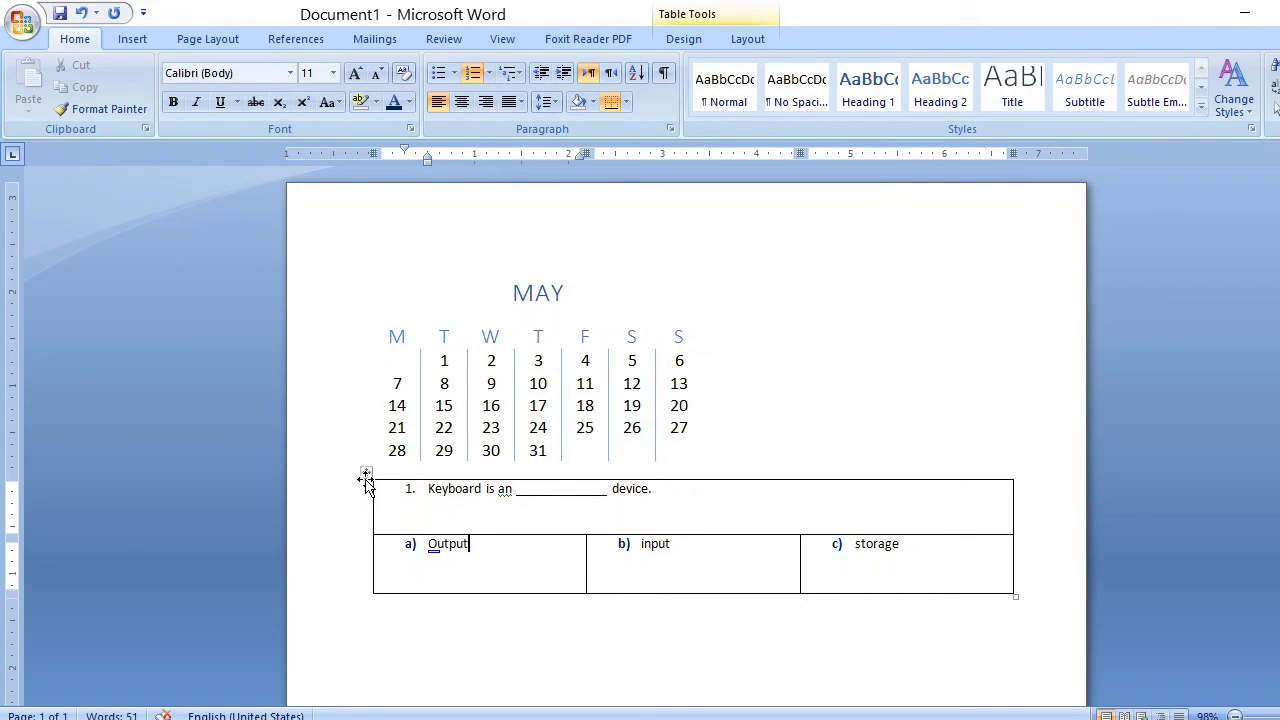
{"action": "left_click_drag", "start_coordinate": [366, 476], "coordinate": [366, 508]}
{"action": "left_click", "coordinate": [418, 558]}
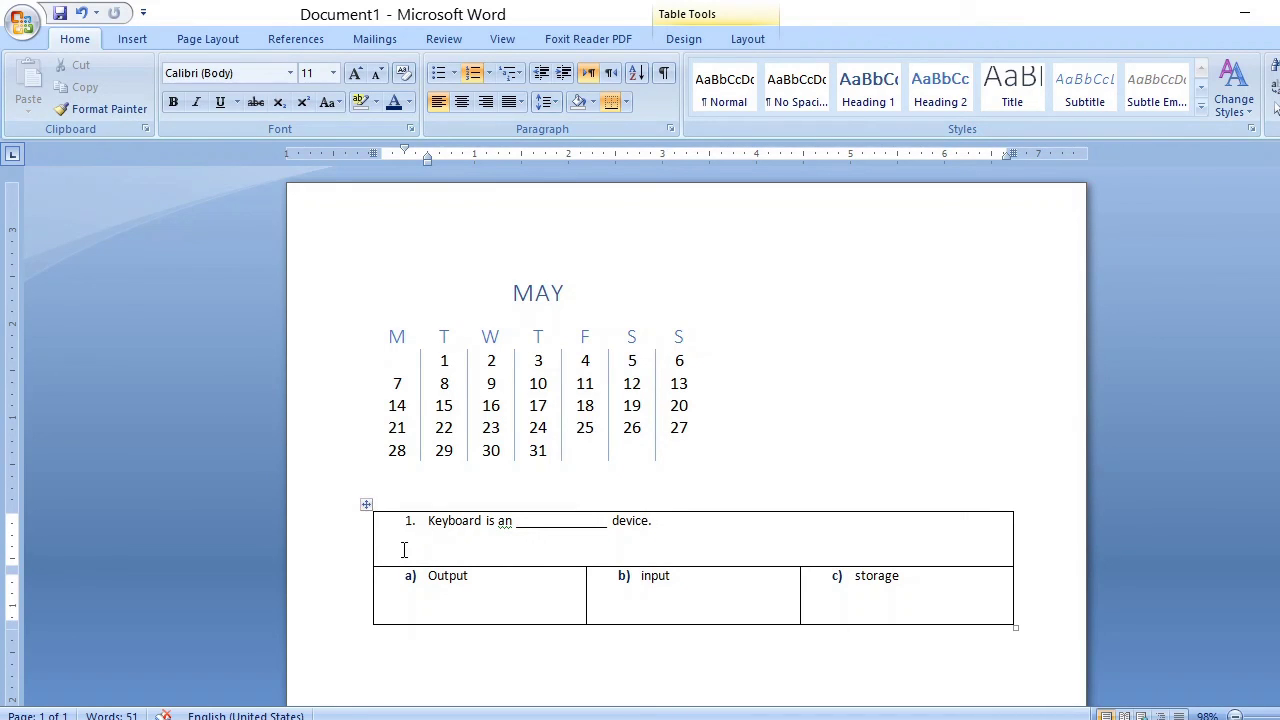
Step: Try the No Border setting on the whole question table, and undo it
{"action": "left_click", "coordinate": [366, 504]}
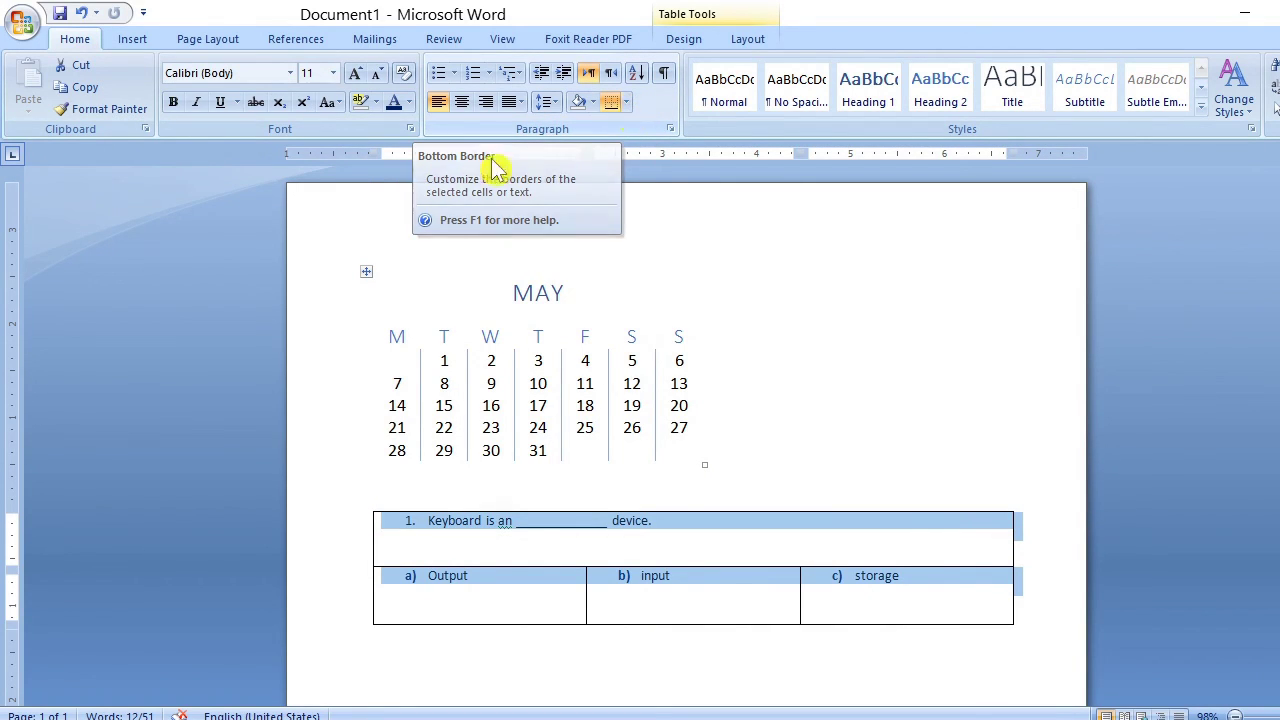
{"action": "left_click", "coordinate": [631, 110]}
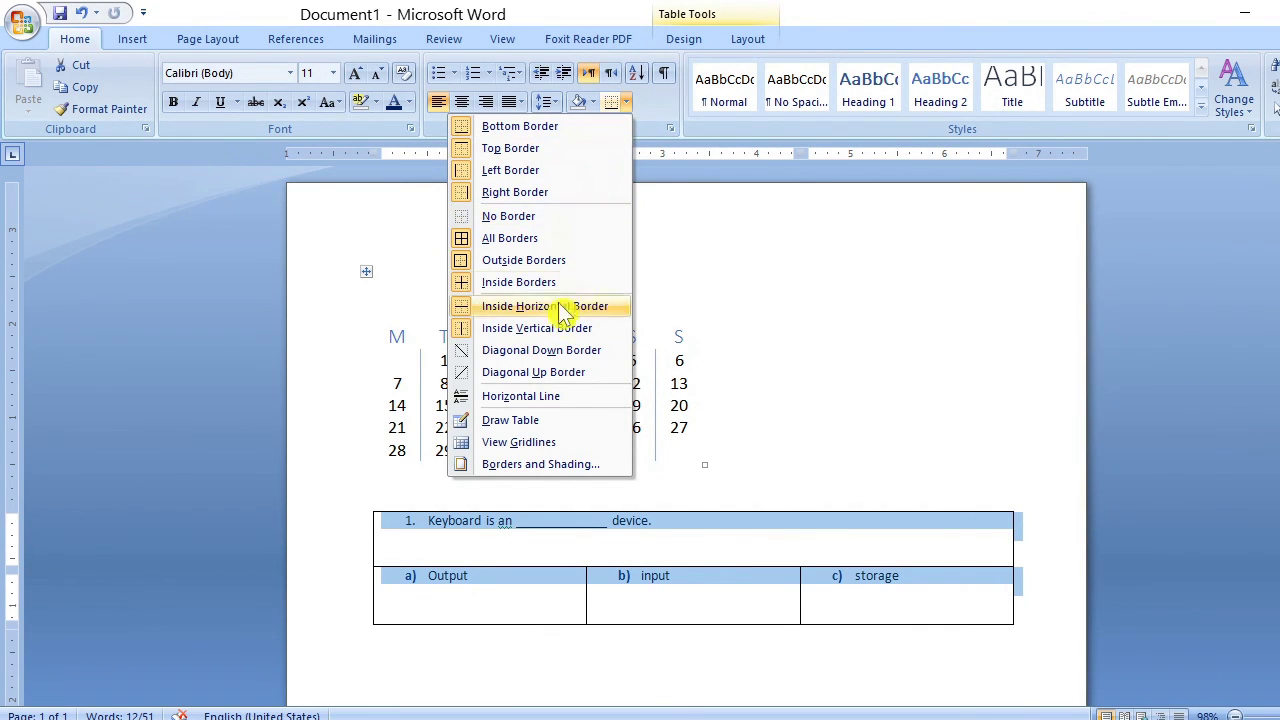
{"action": "left_click", "coordinate": [510, 220]}
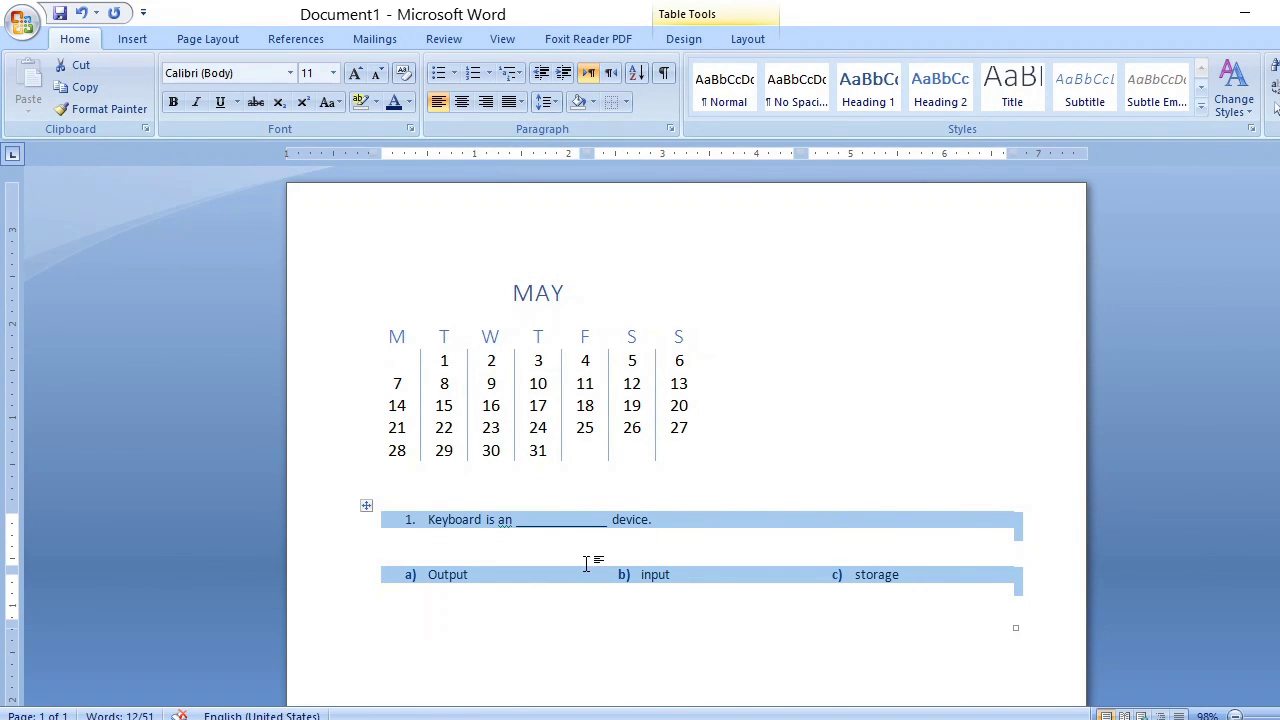
{"action": "key", "text": "ctrl+z"}
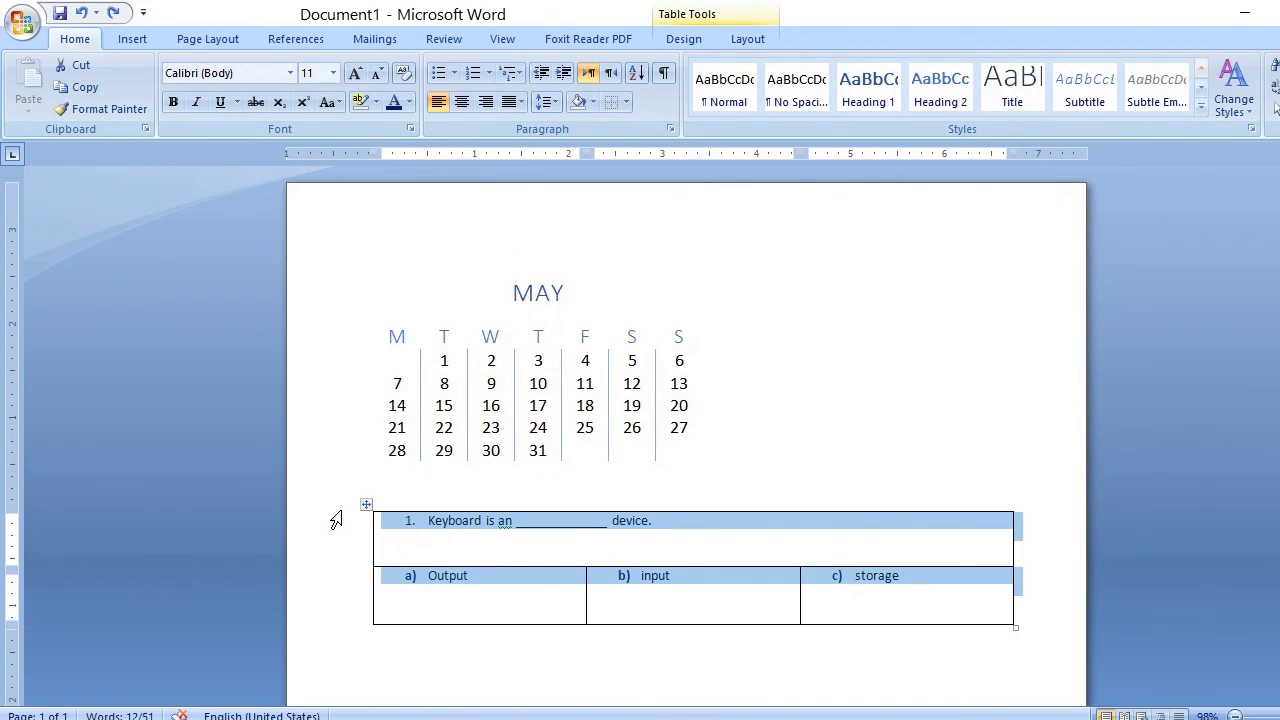
Step: Remove all borders from the selected question table using the table design border options
{"action": "left_click", "coordinate": [746, 42]}
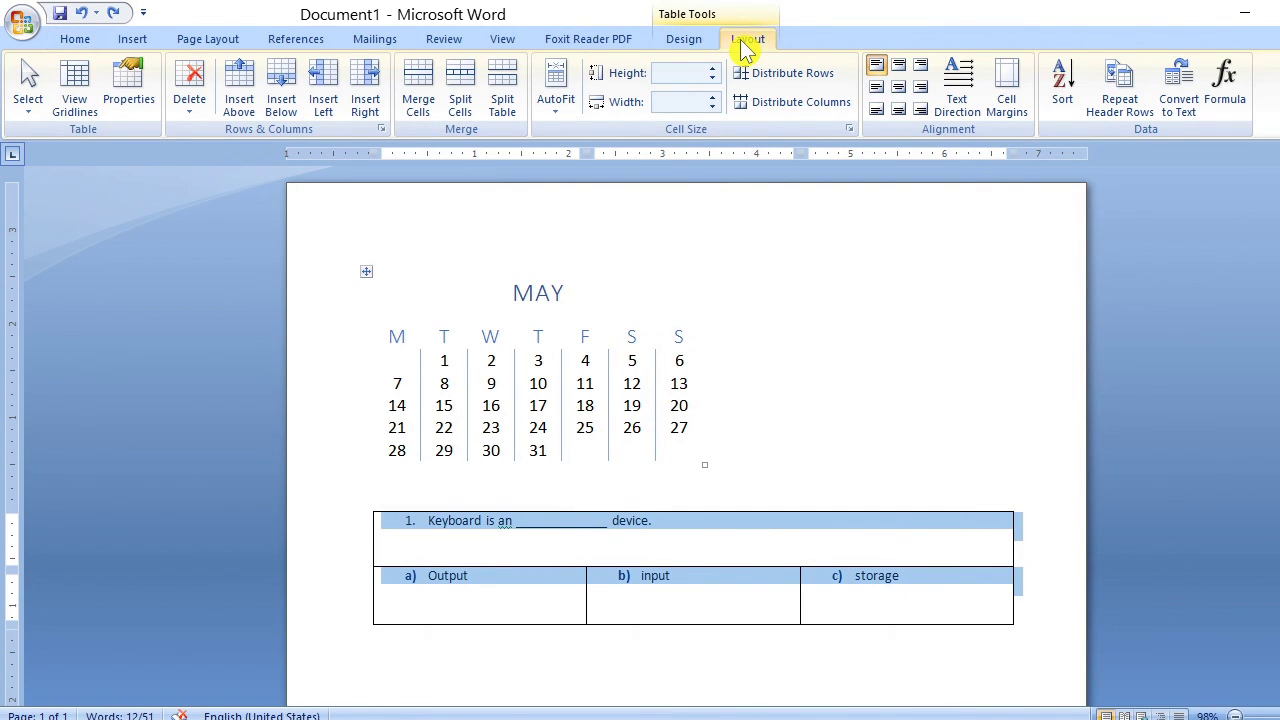
{"action": "left_click", "coordinate": [690, 40]}
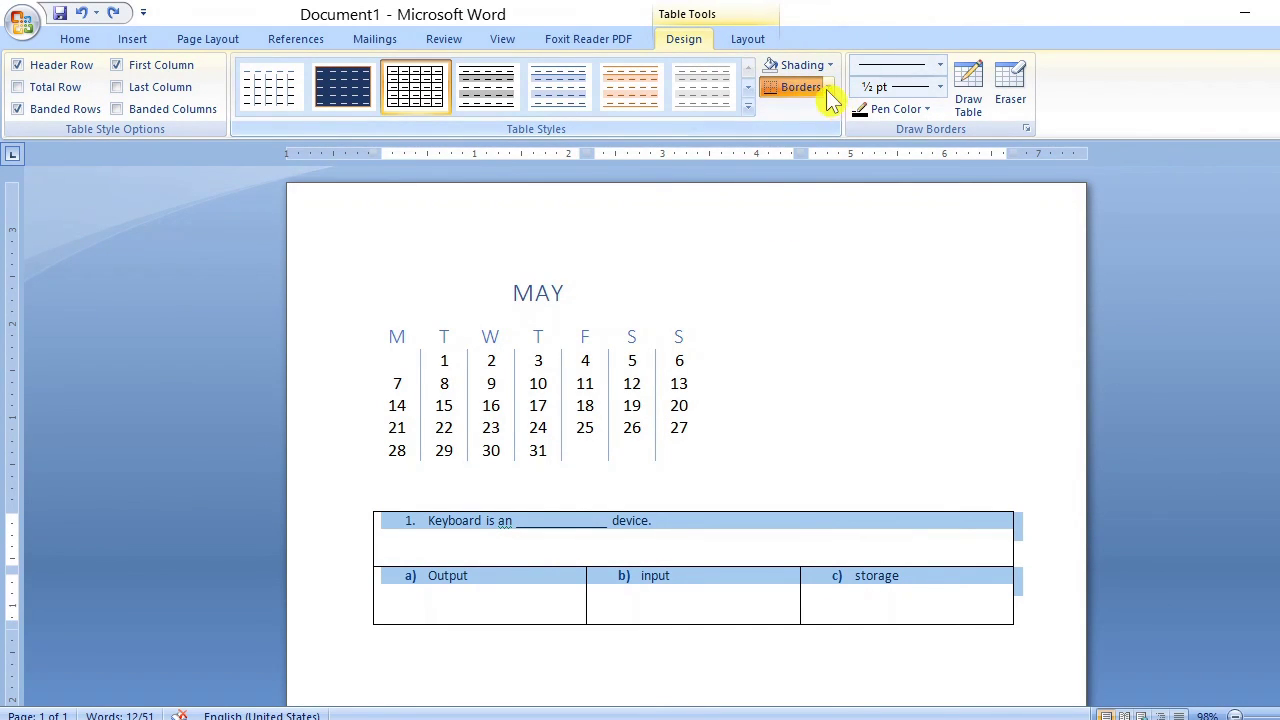
{"action": "left_click", "coordinate": [834, 91]}
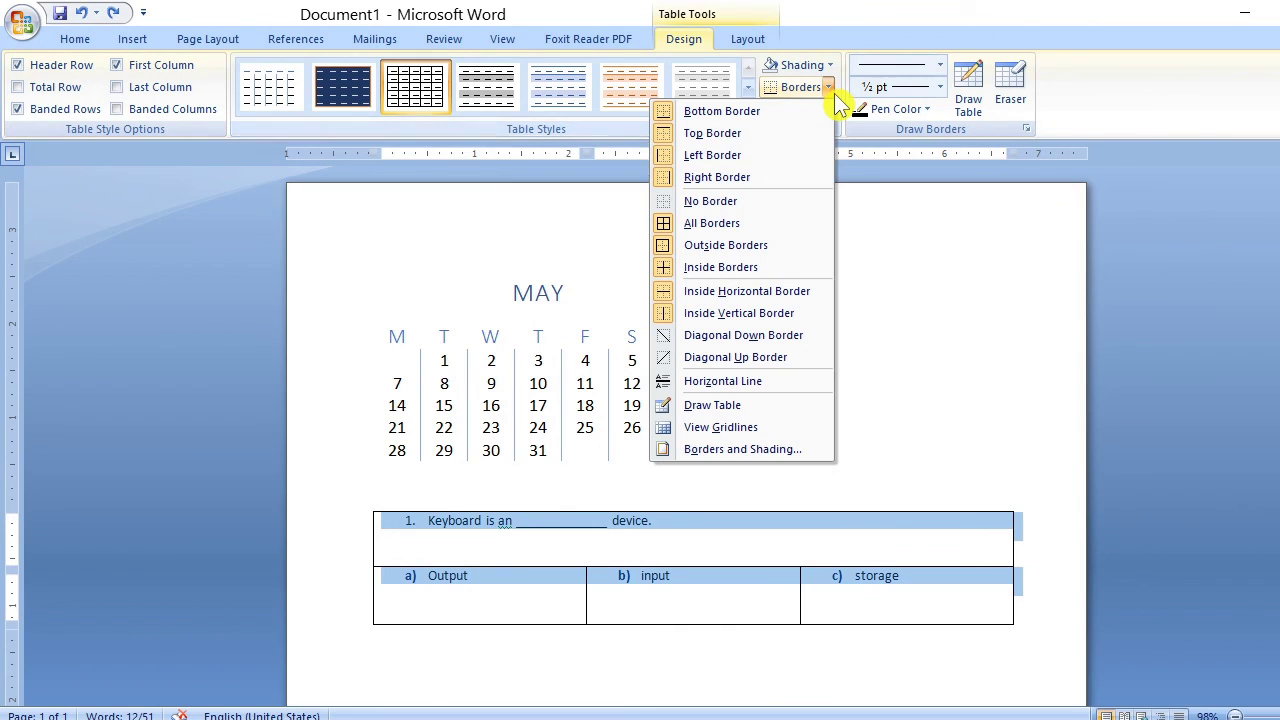
{"action": "left_click", "coordinate": [760, 205]}
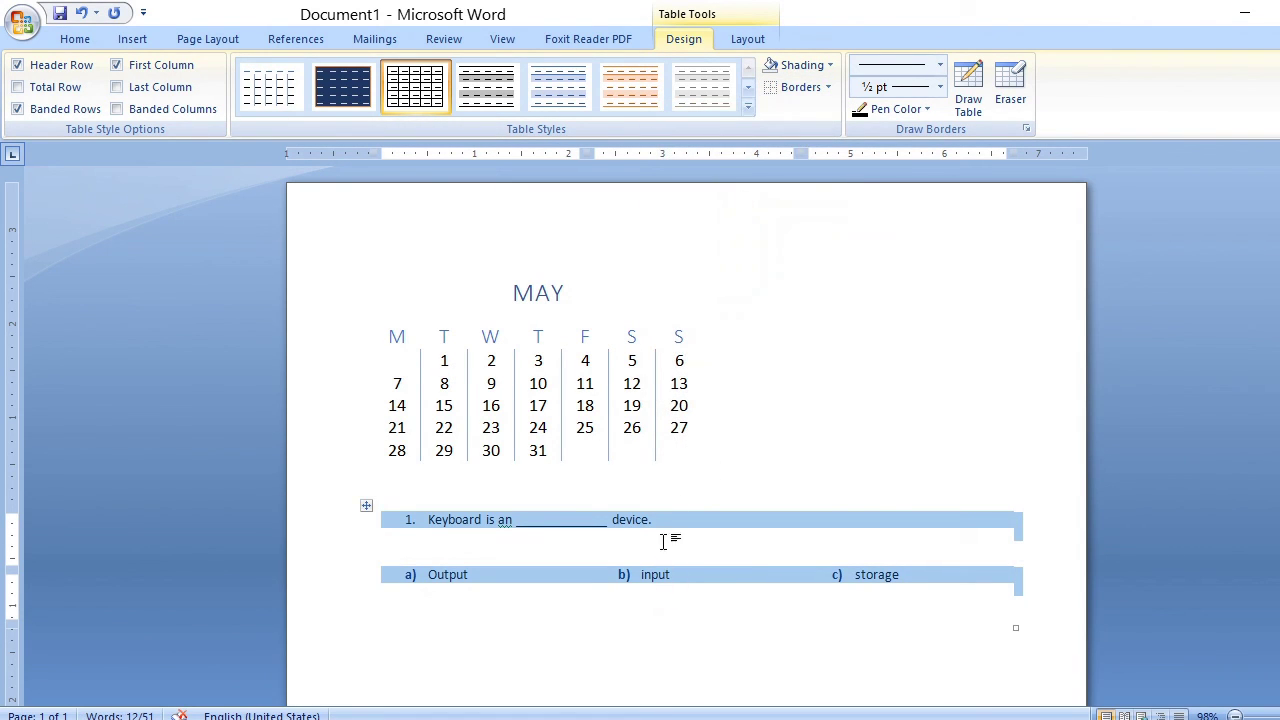
Step: Apply all borders to the selected question table
{"action": "left_click", "coordinate": [749, 110]}
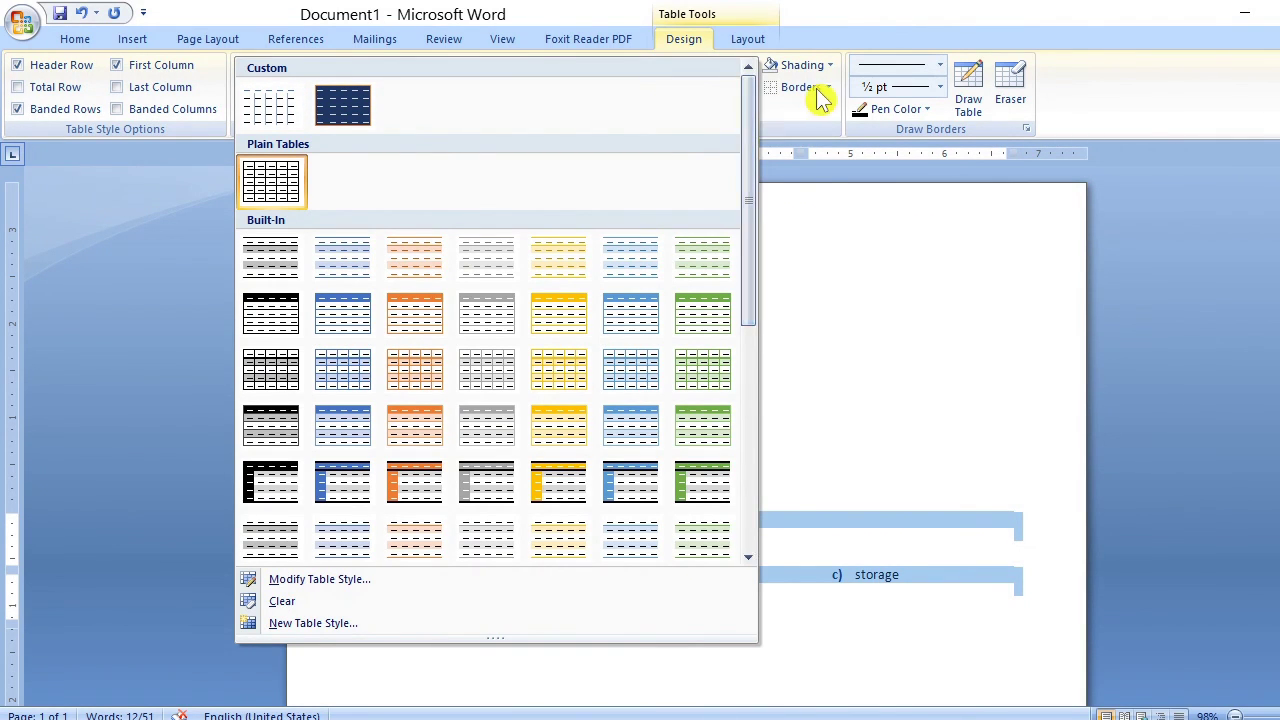
{"action": "left_click", "coordinate": [827, 88]}
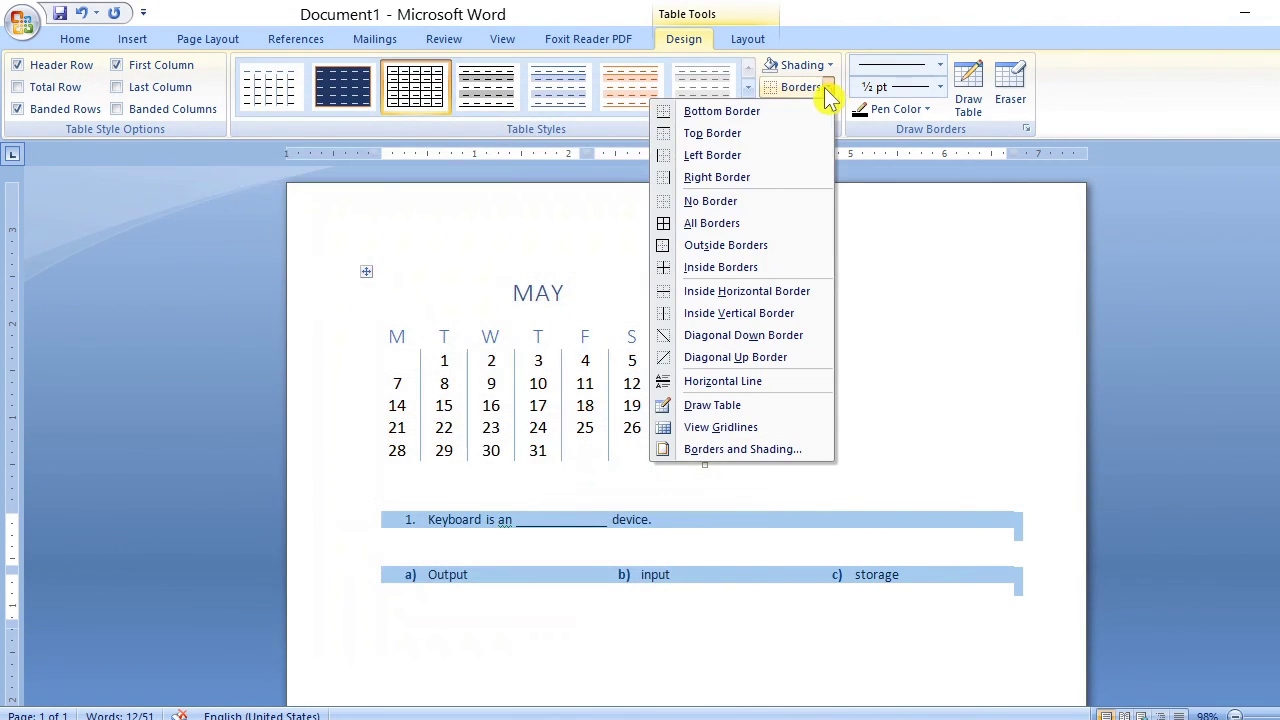
{"action": "left_click", "coordinate": [730, 222]}
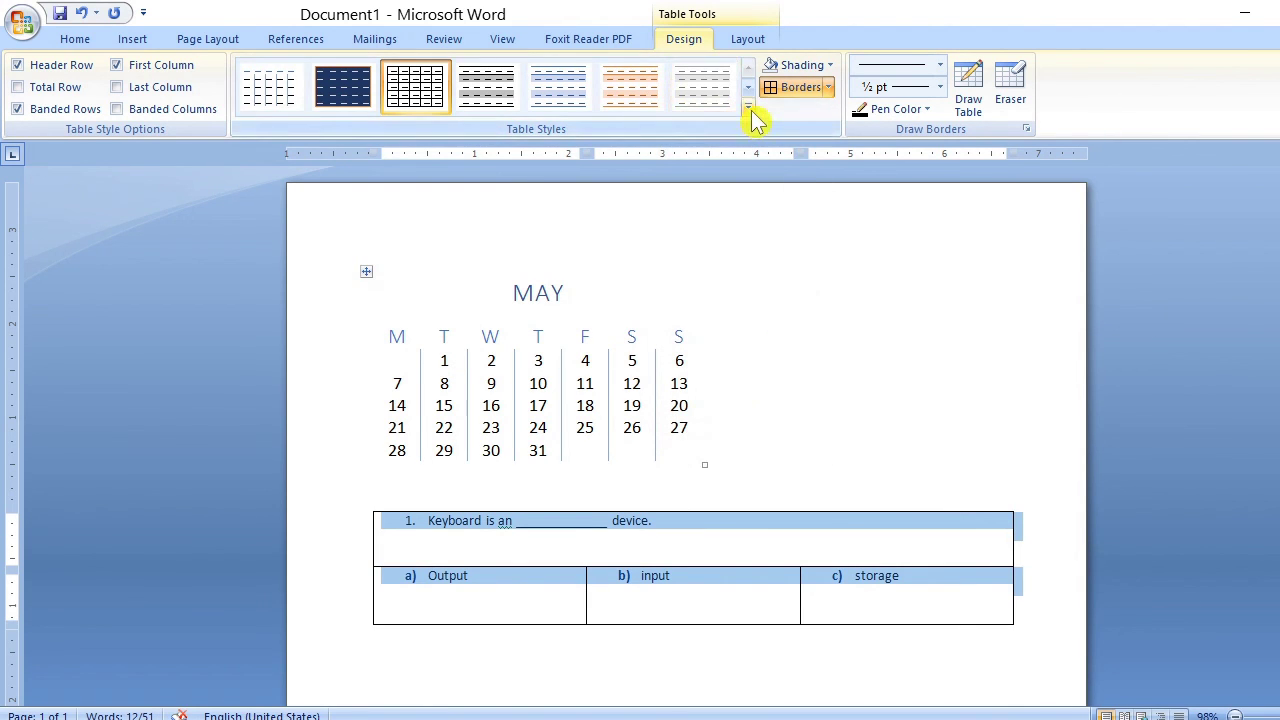
Step: Apply the blue built-in table style with a solid header row and an outer border to the question table
{"action": "left_click", "coordinate": [749, 108]}
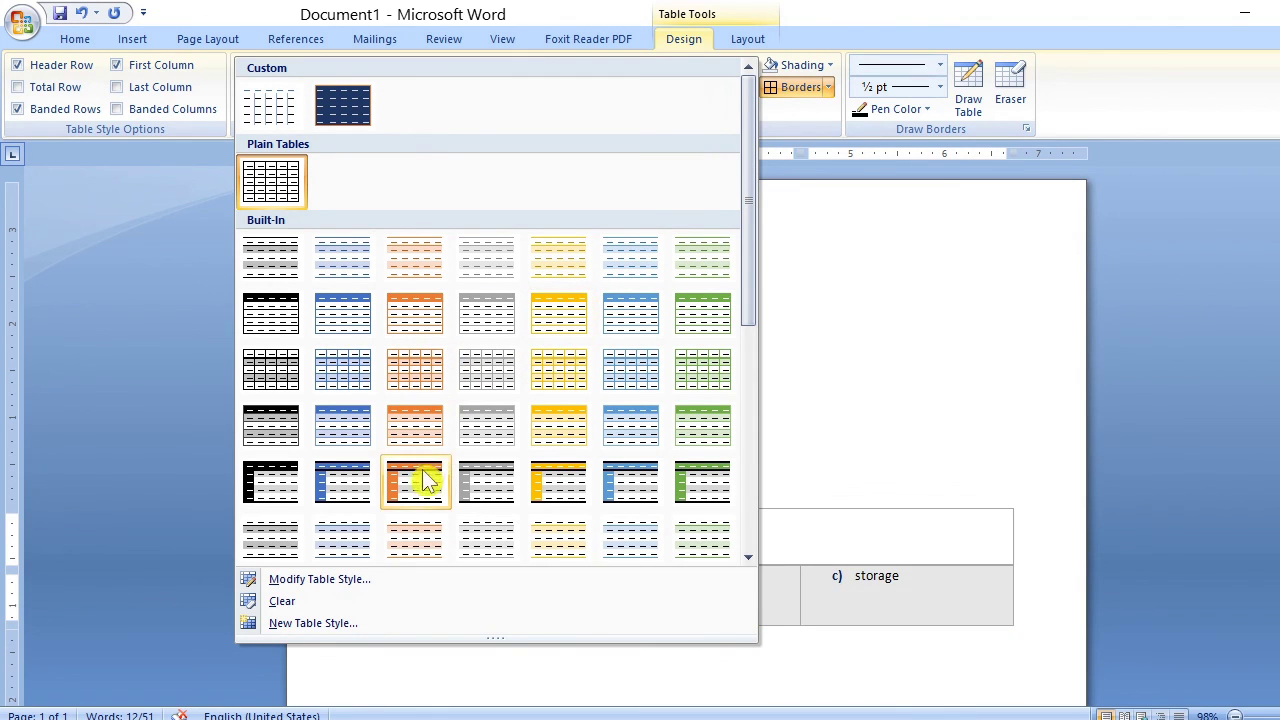
{"action": "left_click", "coordinate": [355, 326]}
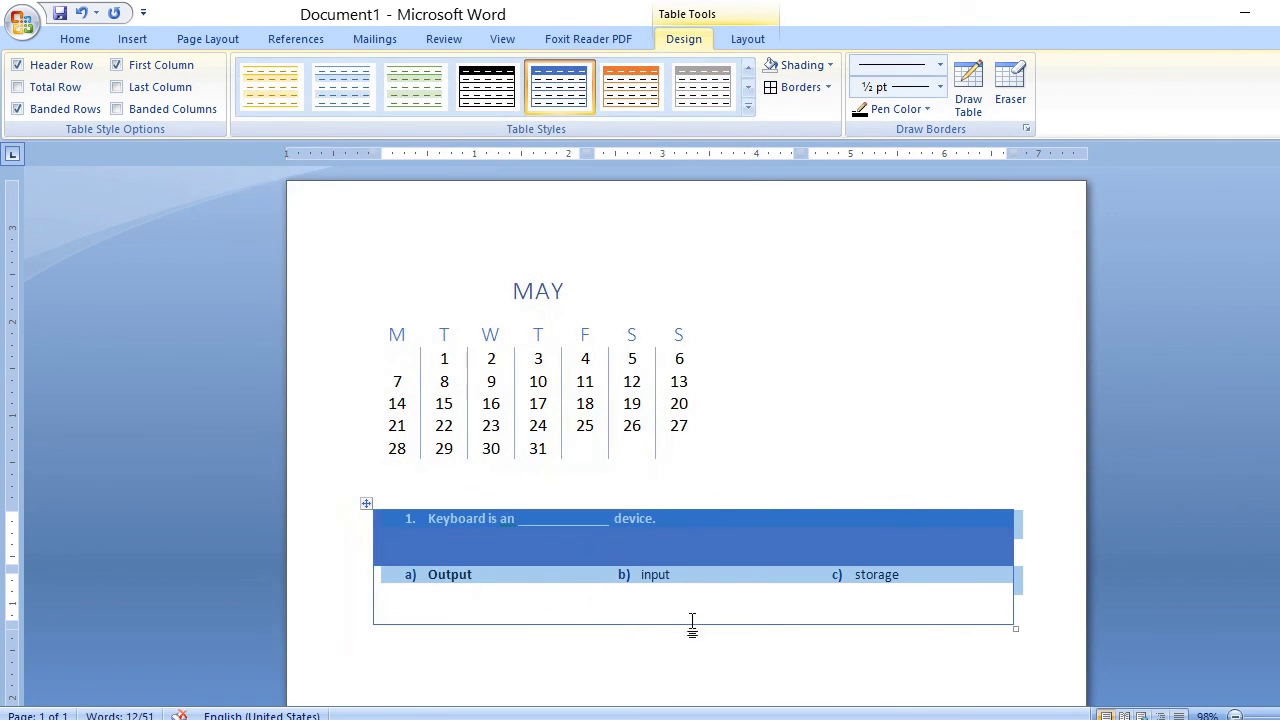
{"action": "left_click", "coordinate": [790, 455]}
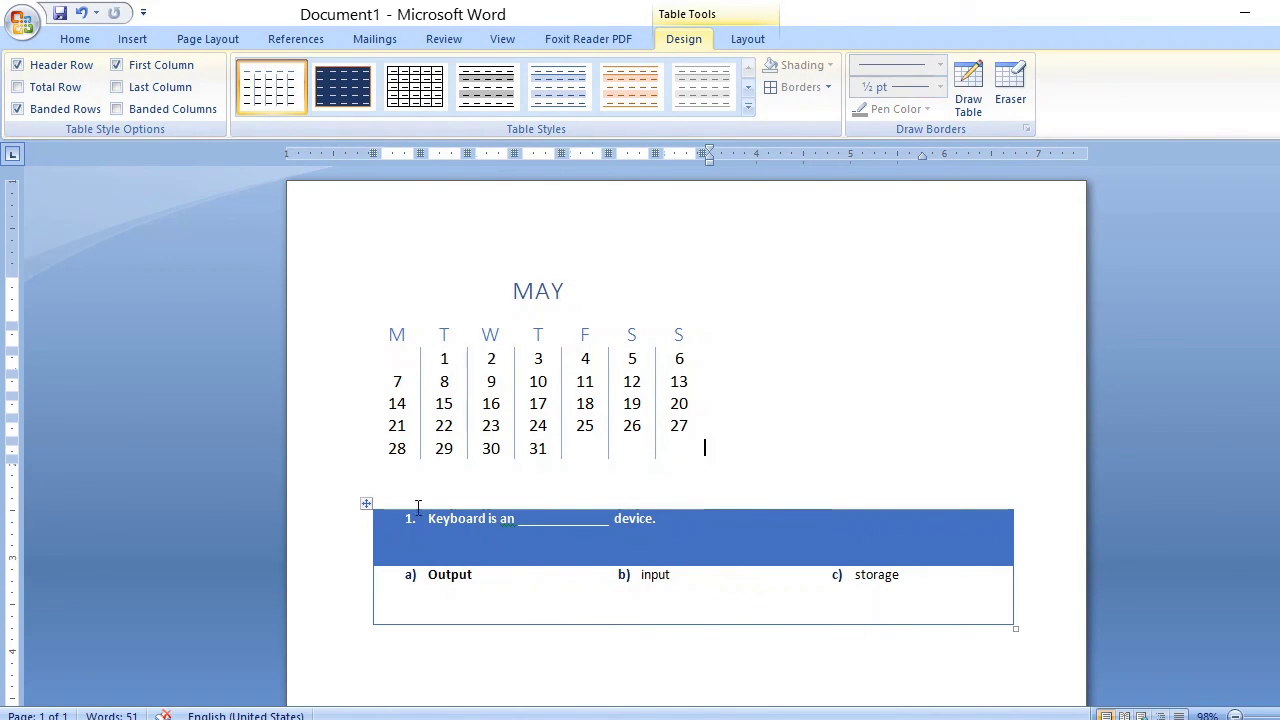
{"action": "left_click", "coordinate": [367, 503]}
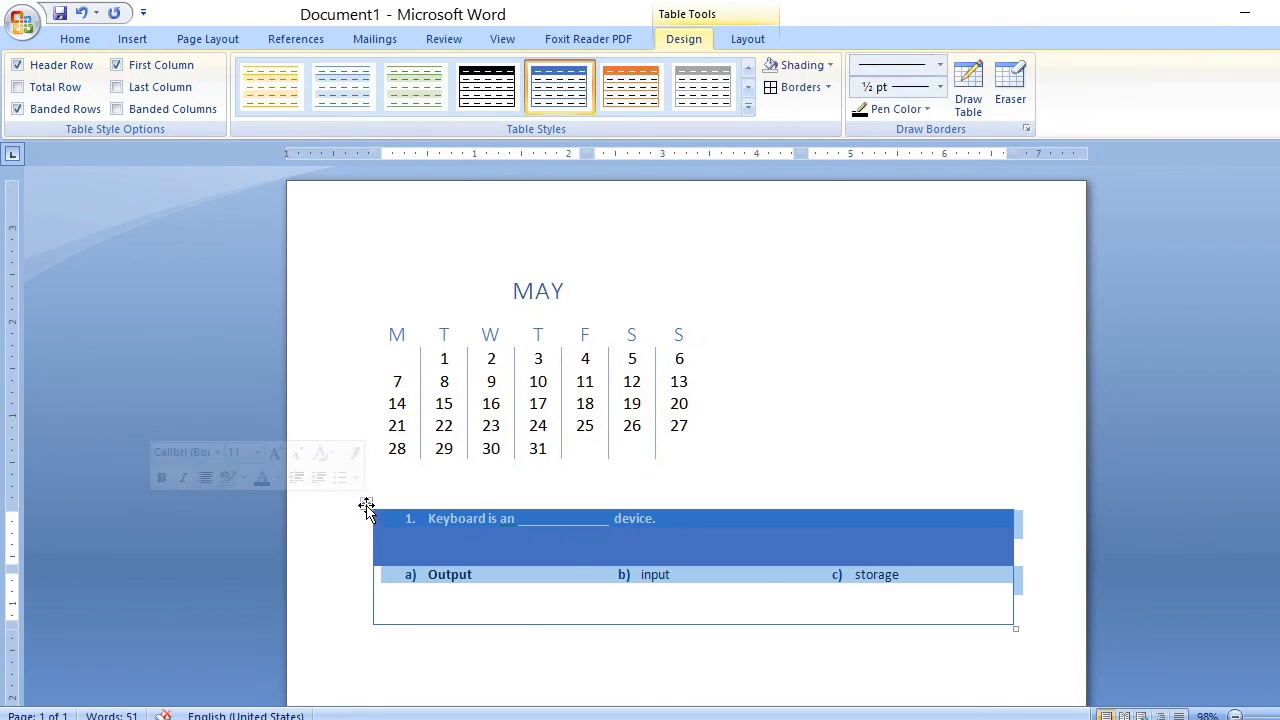
Step: Apply all borders to the c) storage cell and to the whole question table
{"action": "left_click", "coordinate": [922, 610]}
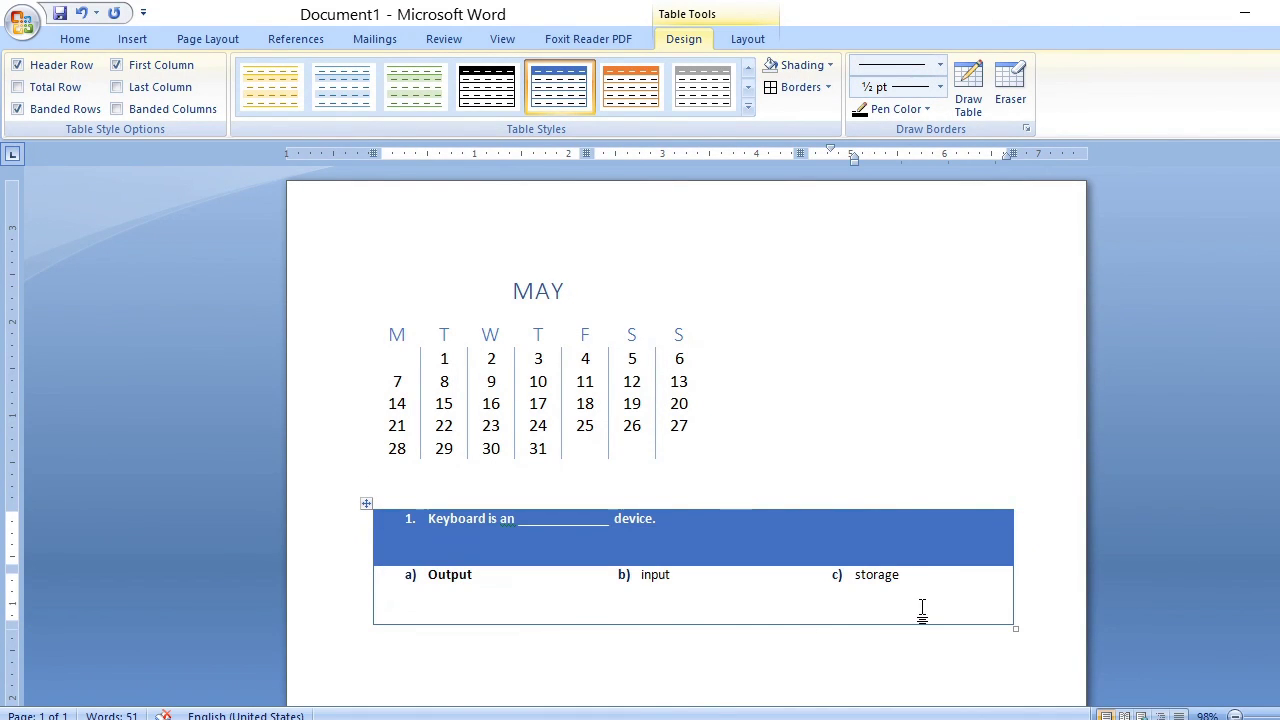
{"action": "left_click", "coordinate": [800, 88]}
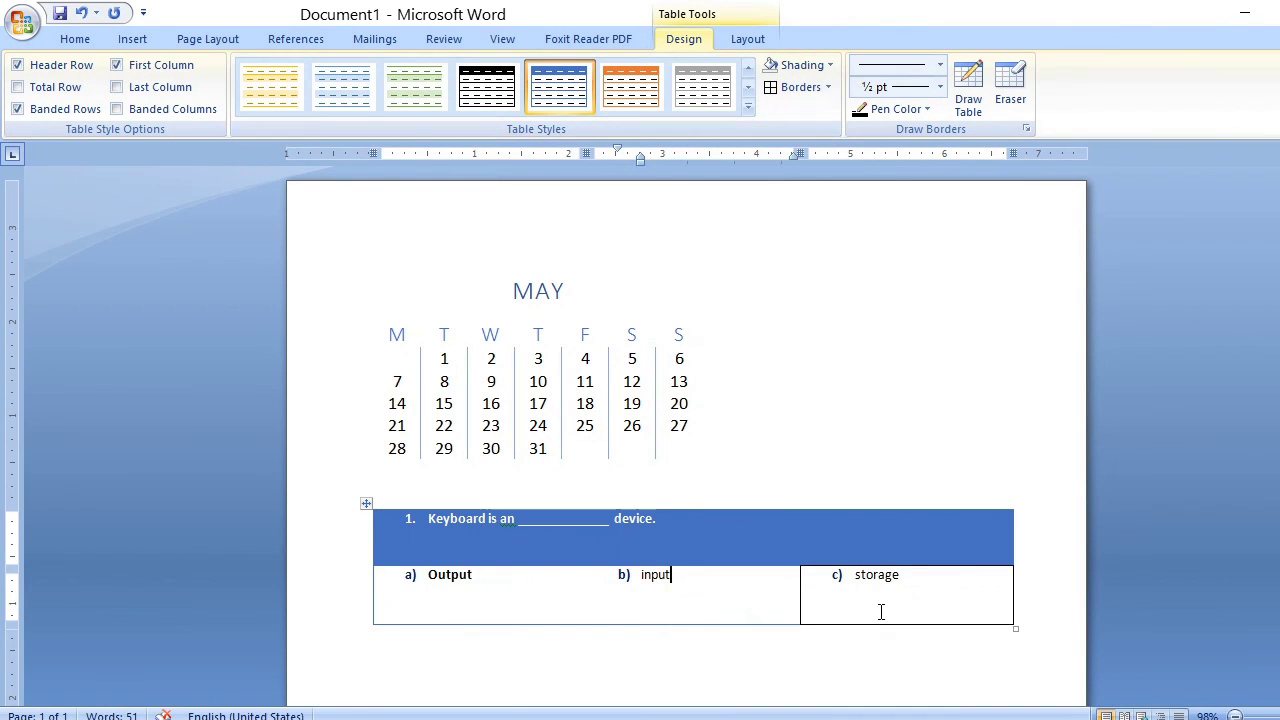
{"action": "left_click_drag", "start_coordinate": [880, 608], "coordinate": [560, 580]}
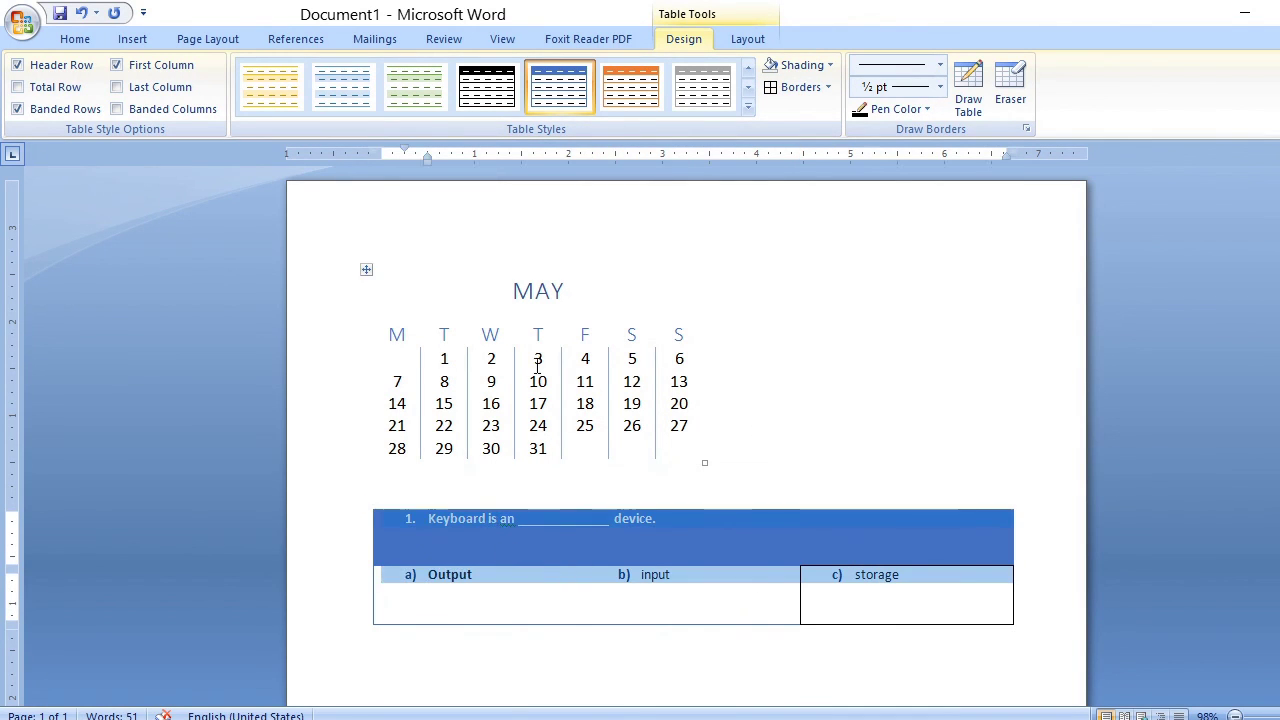
{"action": "left_click", "coordinate": [772, 88]}
{"action": "left_click", "coordinate": [900, 659]}
{"action": "left_click", "coordinate": [958, 591]}
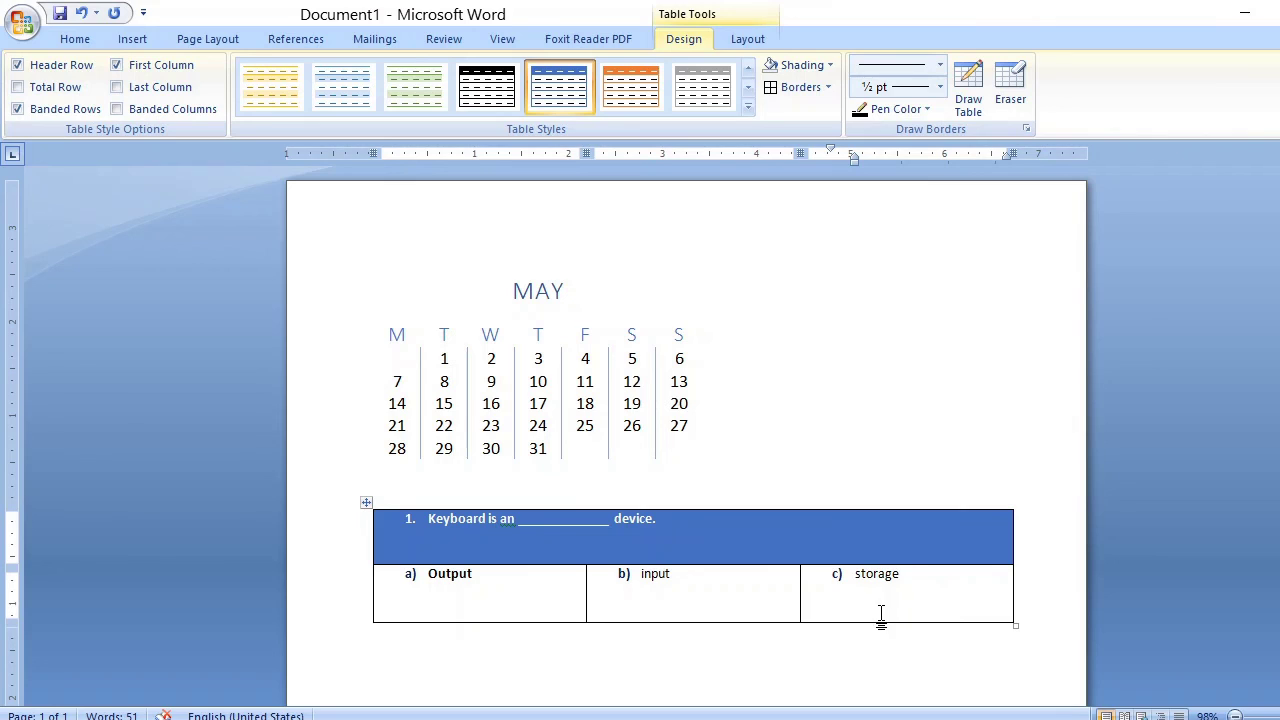
Step: Add two new rows of lettered answer cells below the a), b) and c) options
{"action": "scroll", "coordinate": [881, 617], "scroll_direction": "down", "scroll_amount": 1}
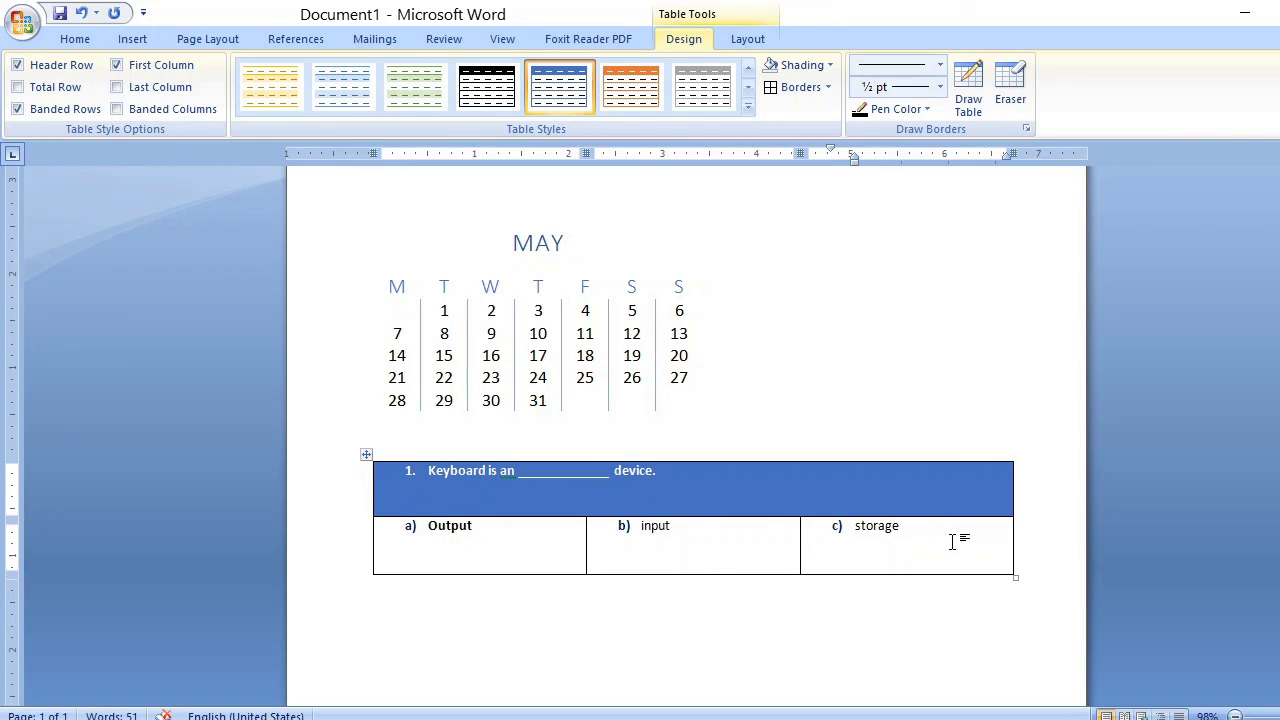
{"action": "key", "text": "Tab"}
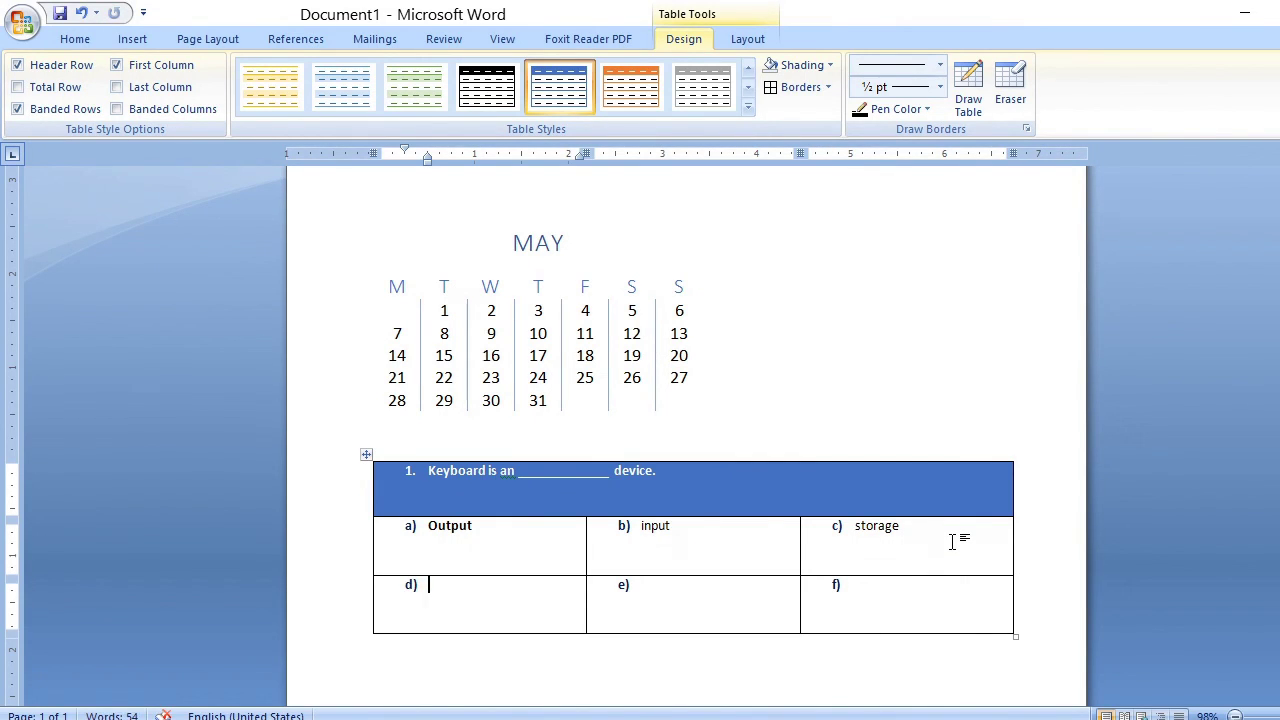
{"action": "key", "text": "Tab"}
{"action": "key", "text": "Tab"}
{"action": "key", "text": "Tab"}
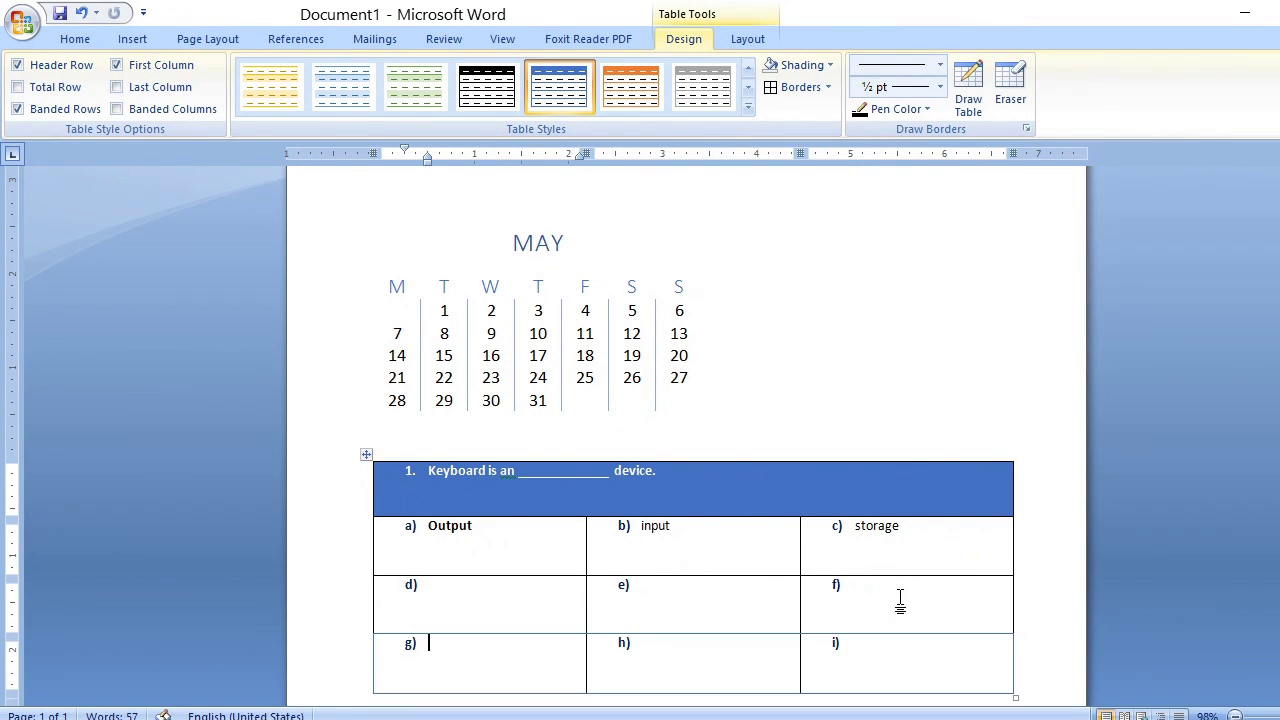
Step: Select the d), e) and f) row and undo the addition of both extra answer rows
{"action": "scroll", "coordinate": [901, 597], "scroll_direction": "down", "scroll_amount": 1}
{"action": "left_click_drag", "start_coordinate": [886, 563], "coordinate": [529, 562]}
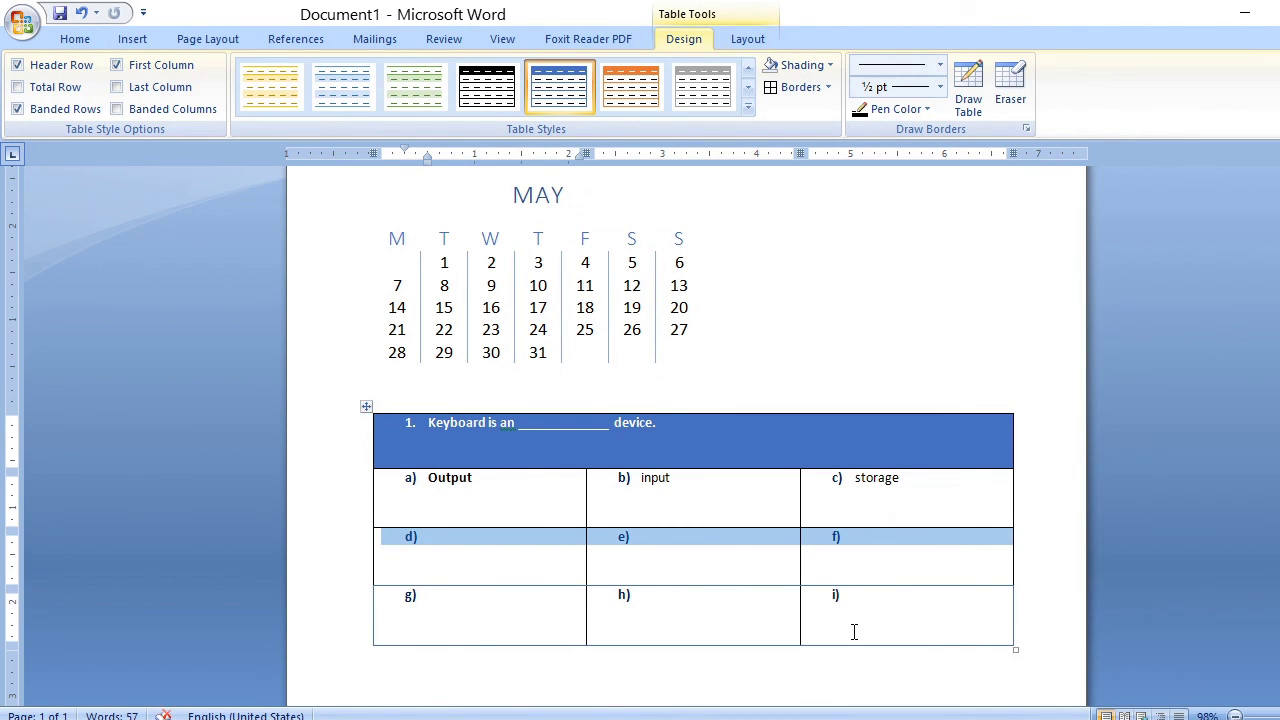
{"action": "key", "text": "ctrl+z"}
{"action": "key", "text": "ctrl+z"}
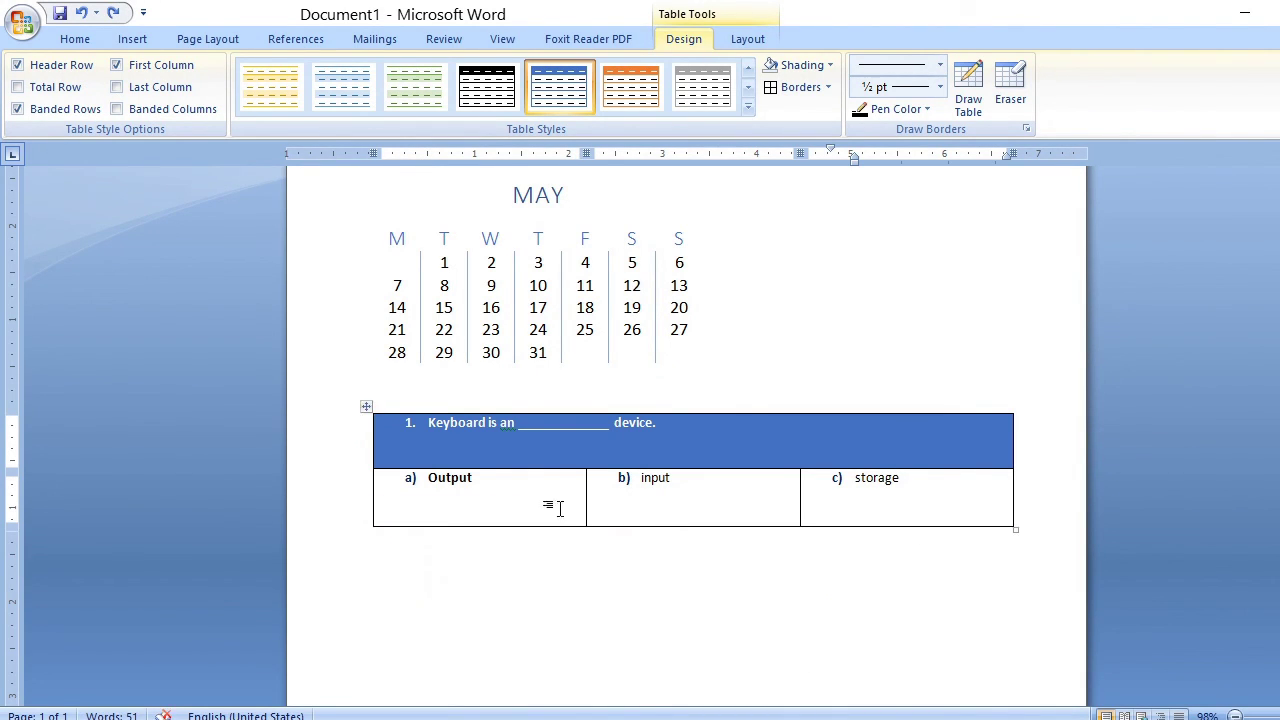